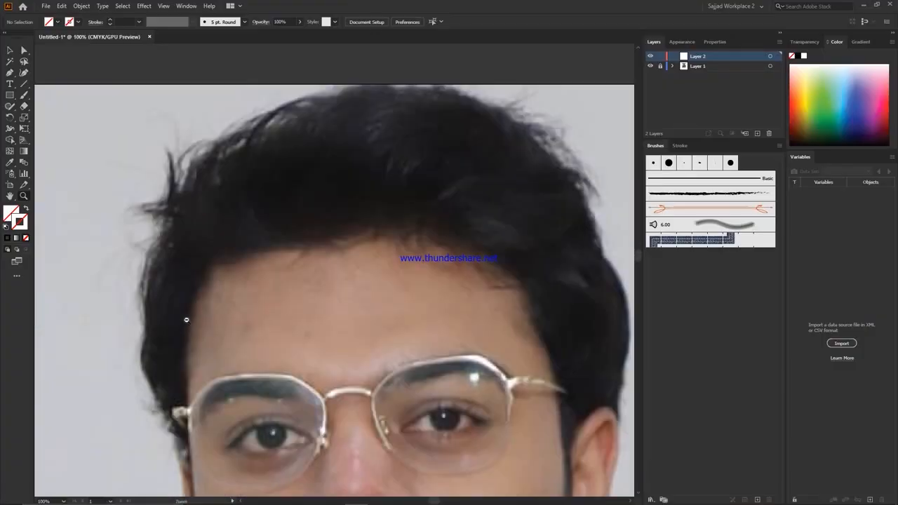
Step: Trace the hairline with the Pen tool from the left glasses hinge up the temple and across the forehead
click(190, 351)
drag(222, 264, 364, 241)
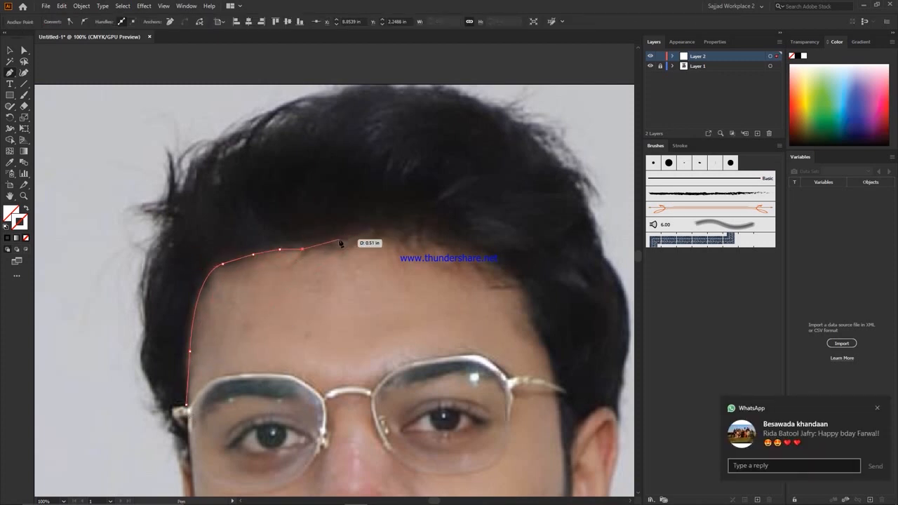
click(337, 239)
click(387, 239)
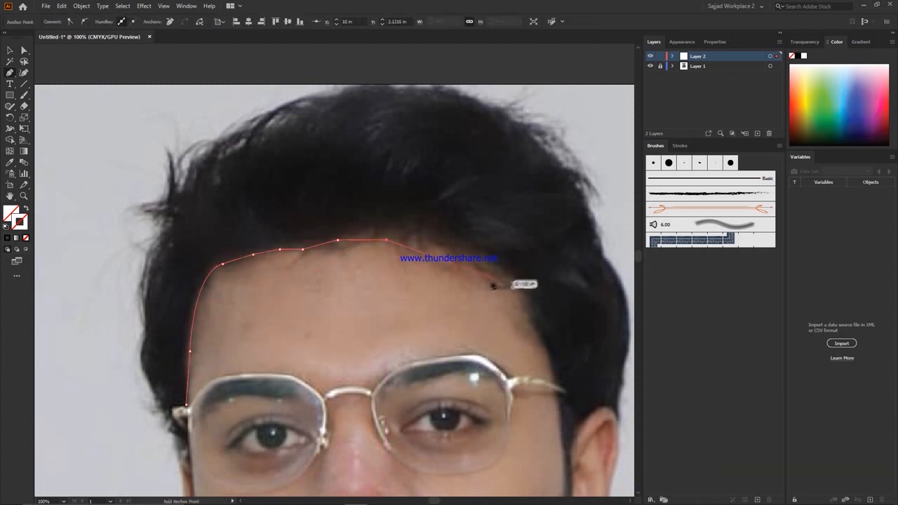
click(446, 248)
click(494, 269)
Step: Continue the hair path down the right side of the forehead and past the glasses arm
click(523, 298)
click(506, 321)
click(532, 341)
click(550, 349)
click(554, 381)
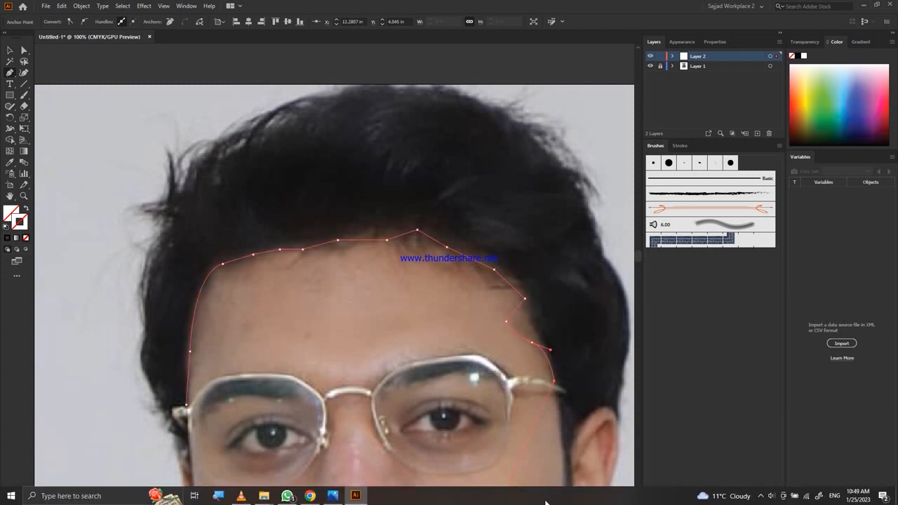
click(561, 433)
Step: Extend the hair path around the right sideburn and along the upper edge of the ear
key(ctrl+minus)
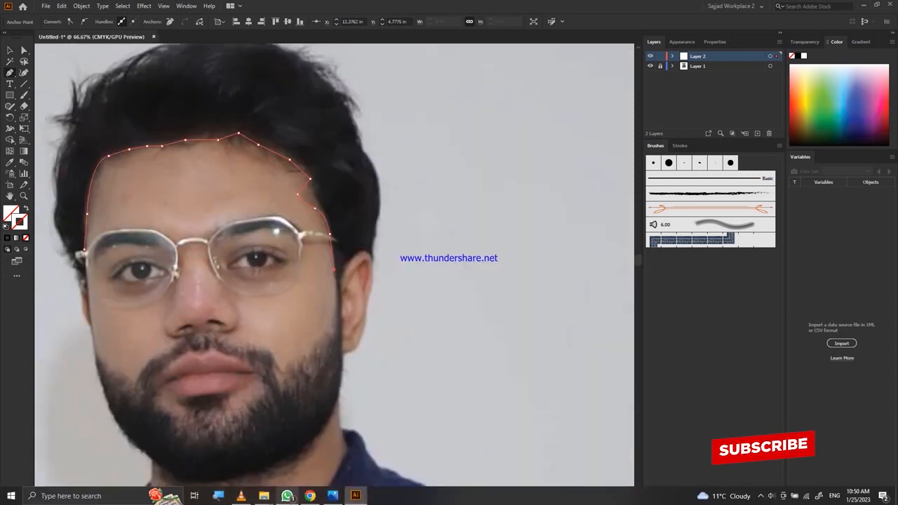
key(ctrl+plus)
click(344, 334)
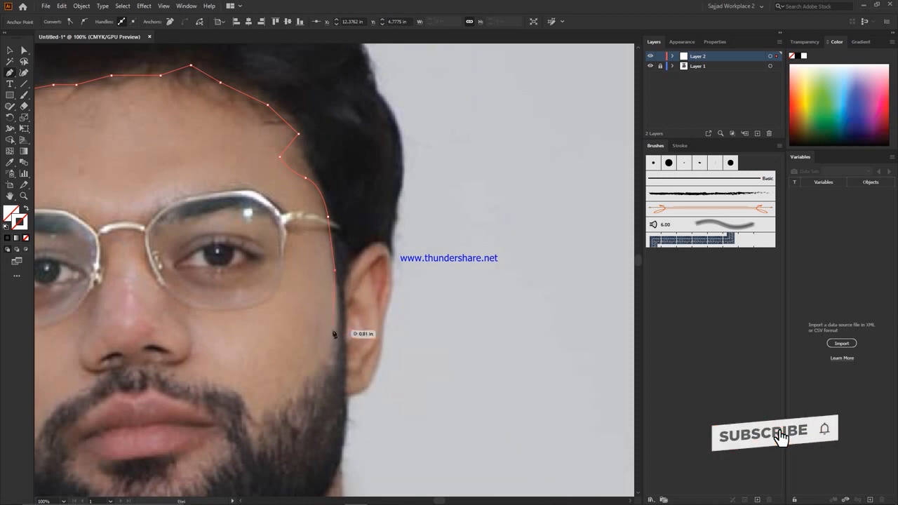
click(343, 318)
click(350, 269)
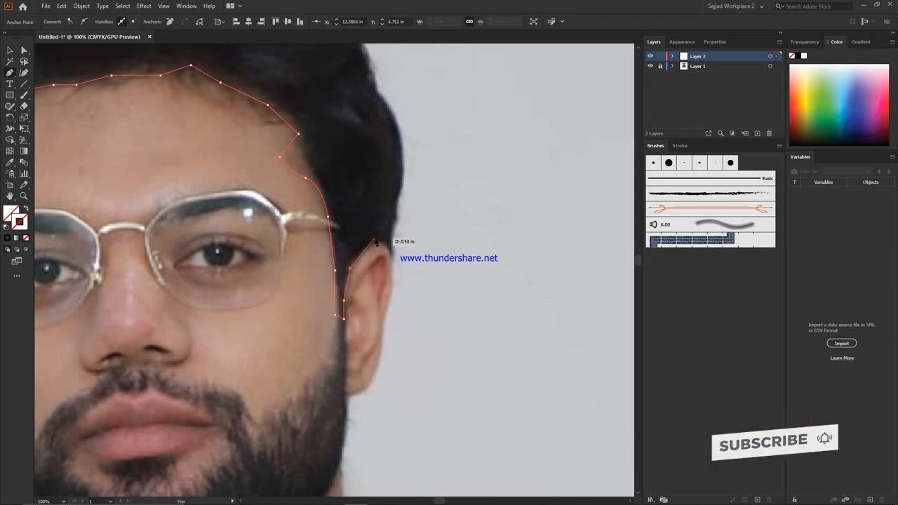
click(384, 245)
click(392, 257)
click(392, 237)
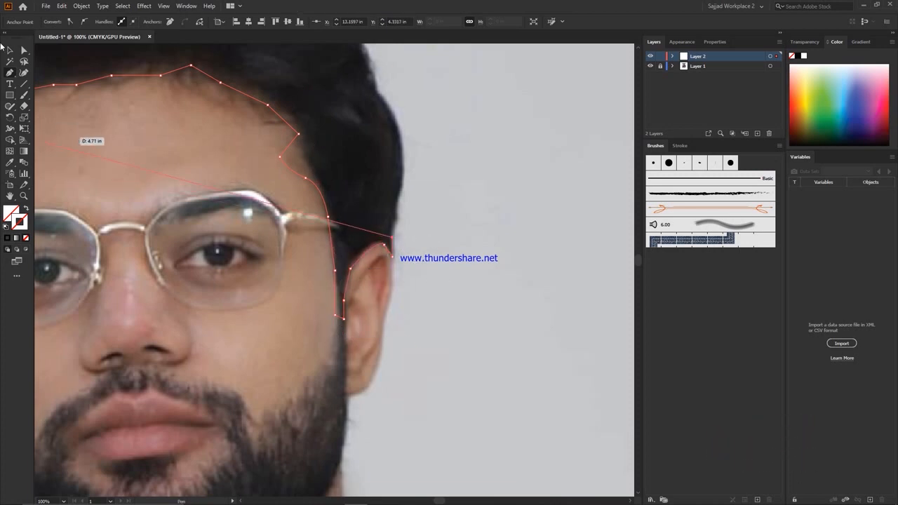
Step: Continue the hair path from the top of the ear up the lower outer edge of the hair
key(ctrl+minus)
key(ctrl+plus)
key(ctrl+plus)
key(ctrl+plus)
key(ctrl+plus)
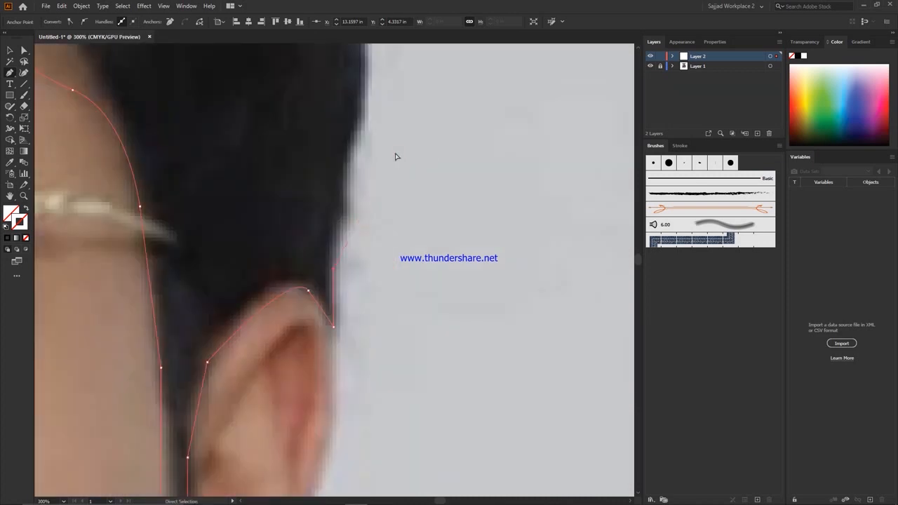
key(ctrl+minus)
key(ctrl+minus)
scroll(343, 242, down, 1)
click(342, 232)
click(349, 181)
click(358, 162)
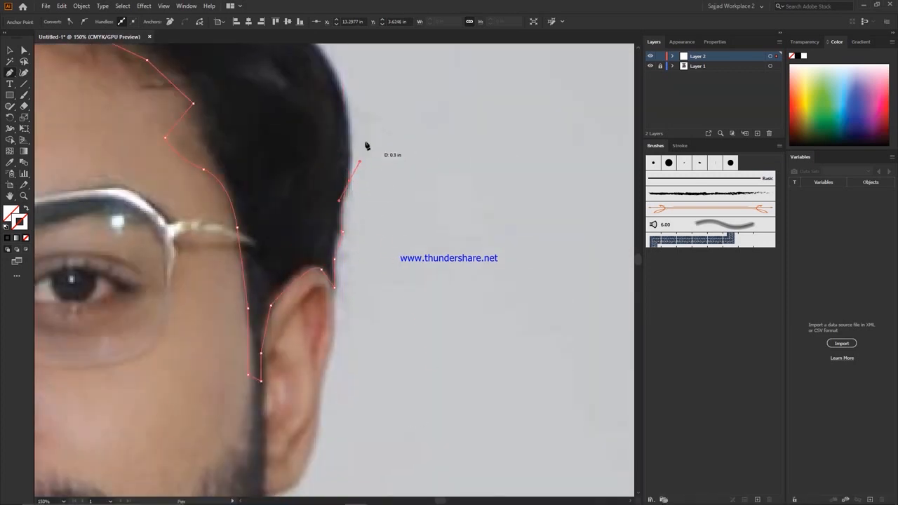
Step: Trace the curved right side of the hair upward with further anchor points
drag(340, 76, 327, 78)
scroll(330, 78, up, 3)
click(311, 130)
click(307, 109)
click(304, 92)
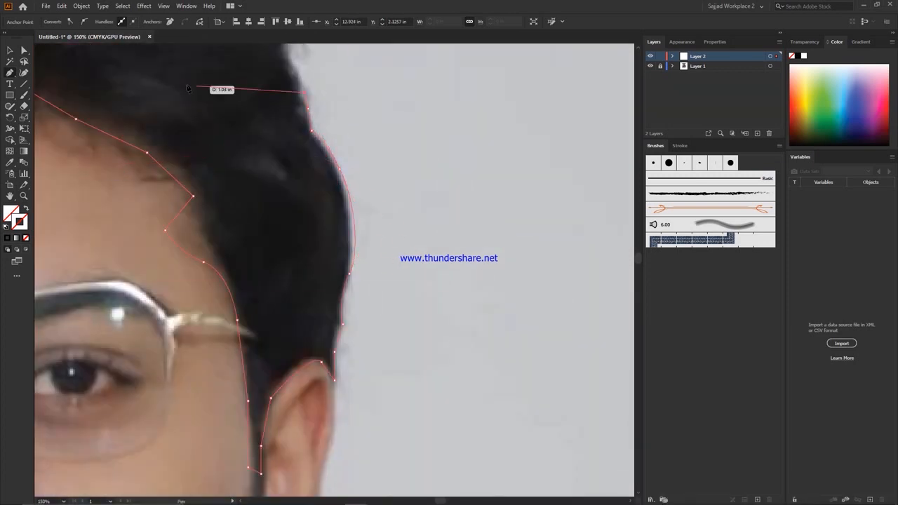
Step: Outline the protruding hair tuft on the upper right side of the head
drag(37, 76, 303, 269)
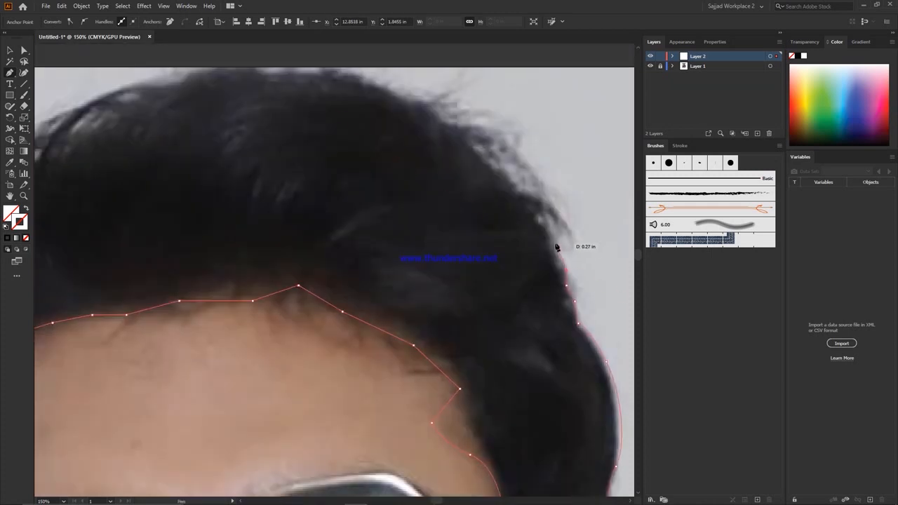
click(573, 241)
drag(569, 196, 492, 190)
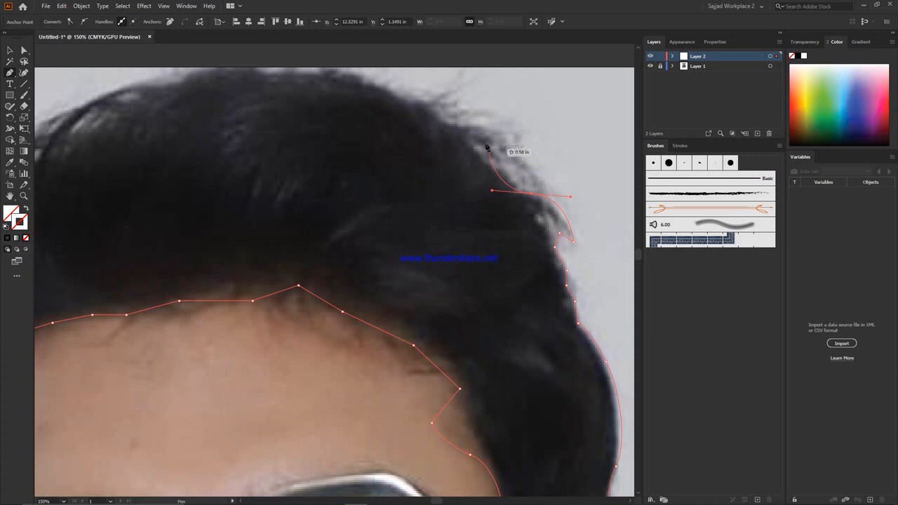
click(517, 193)
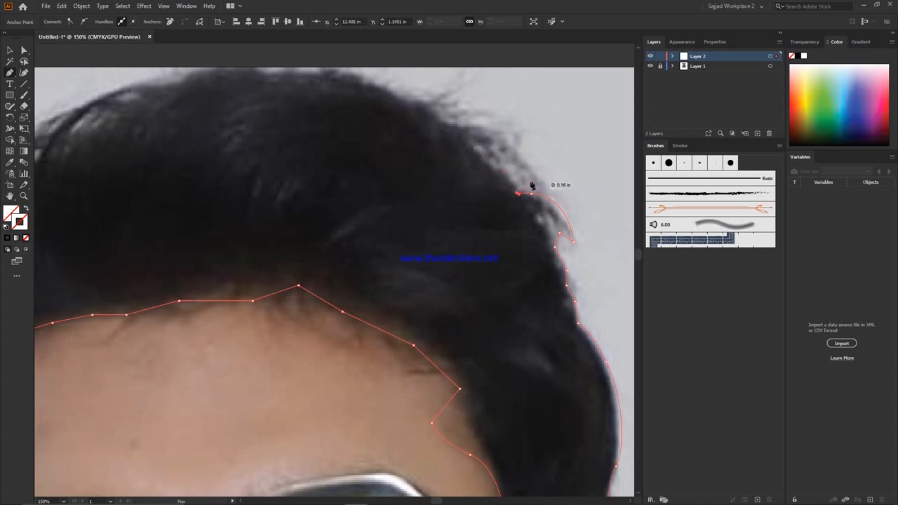
Step: Trace the hair path over the crown, following the top edge of the hair toward the left side
drag(449, 124, 366, 123)
click(206, 67)
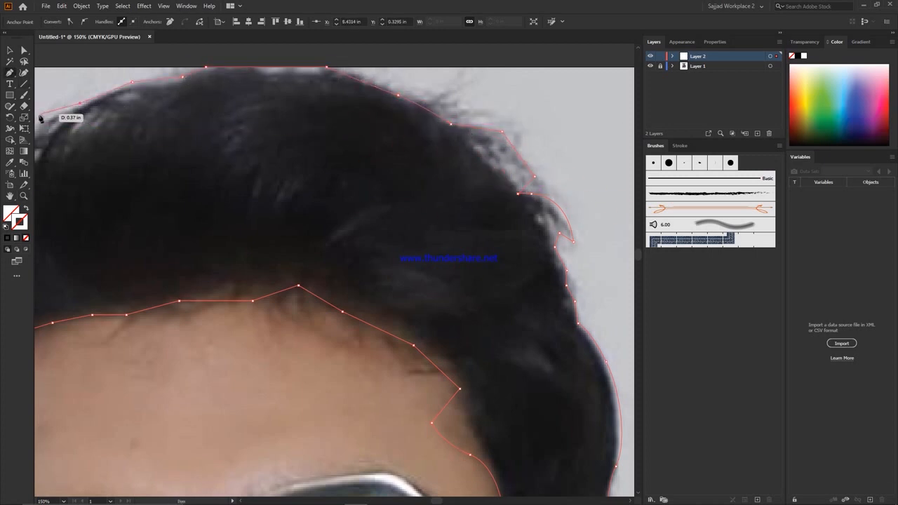
click(38, 119)
click(56, 129)
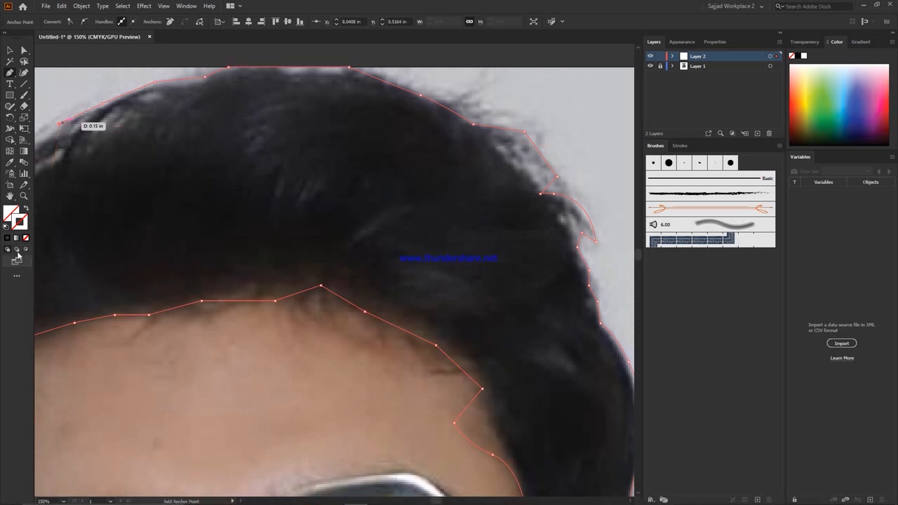
Step: Trace the upper-left slope of the hair down toward the upright strand, undoing the misplaced anchor point
scroll(49, 139, down, 1)
key(ctrl+minus)
key(ctrl+equal)
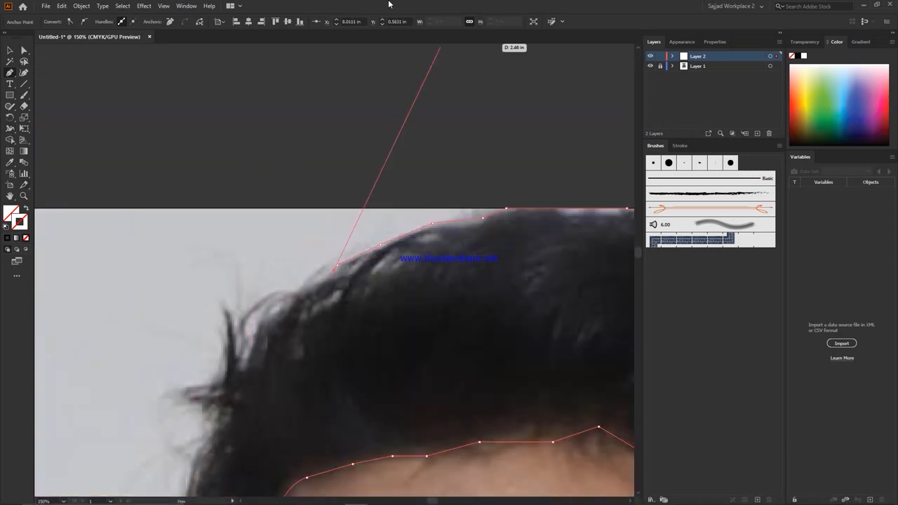
click(310, 288)
click(320, 263)
click(61, 6)
click(74, 15)
click(324, 267)
click(301, 285)
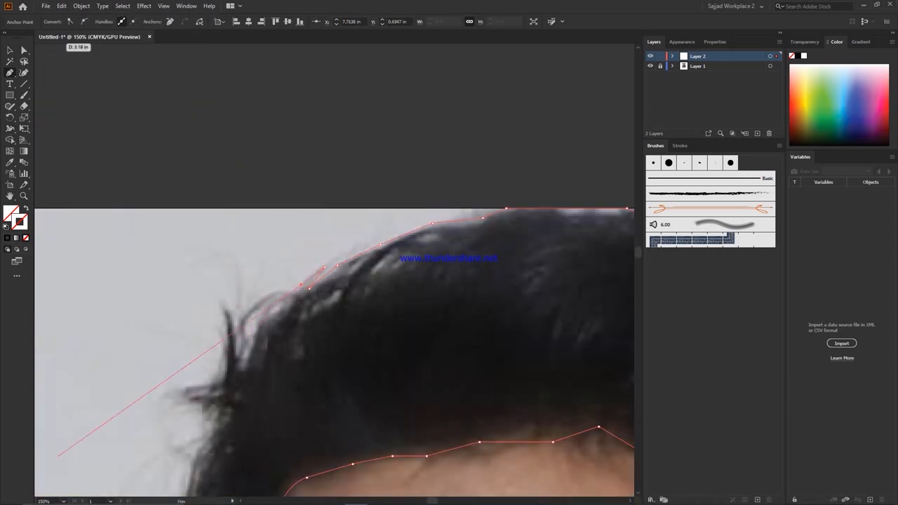
drag(263, 294, 366, 175)
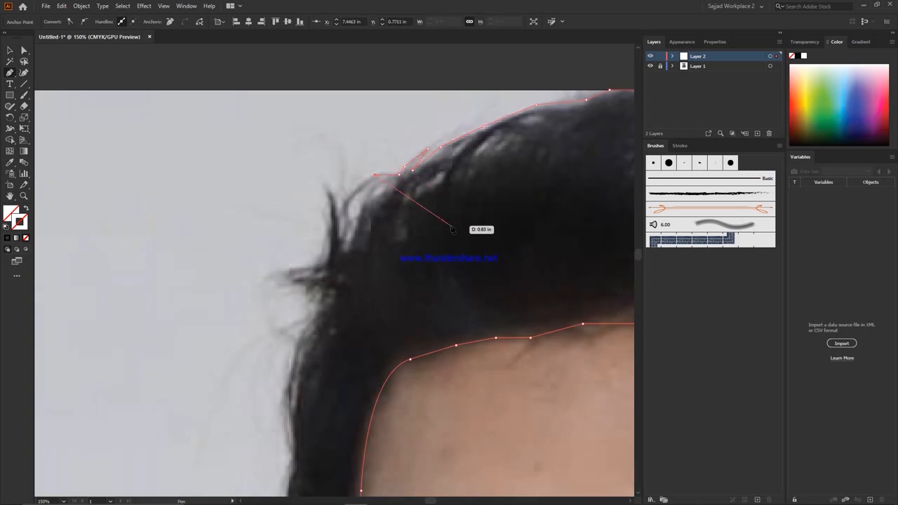
key(ctrl+z)
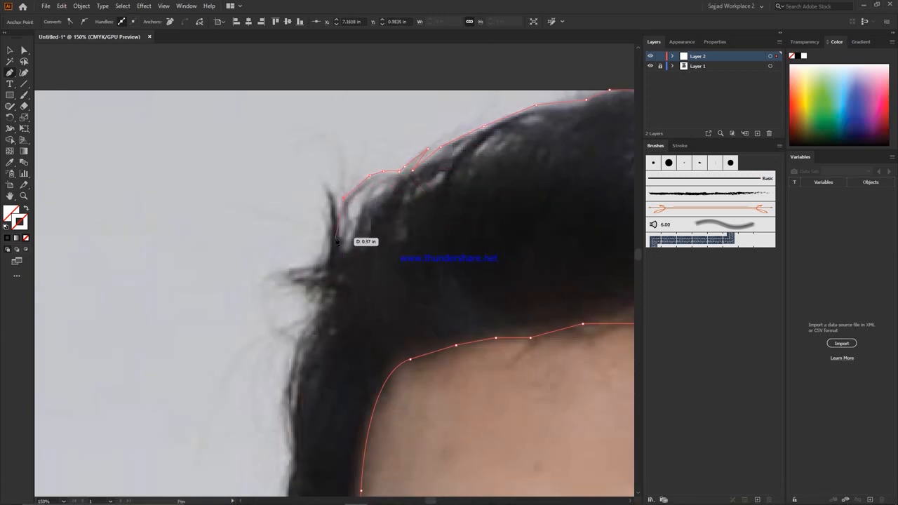
Step: Outline the upright strand and the spiky tufts sticking out on the left side of the hair
click(331, 191)
drag(332, 248, 321, 285)
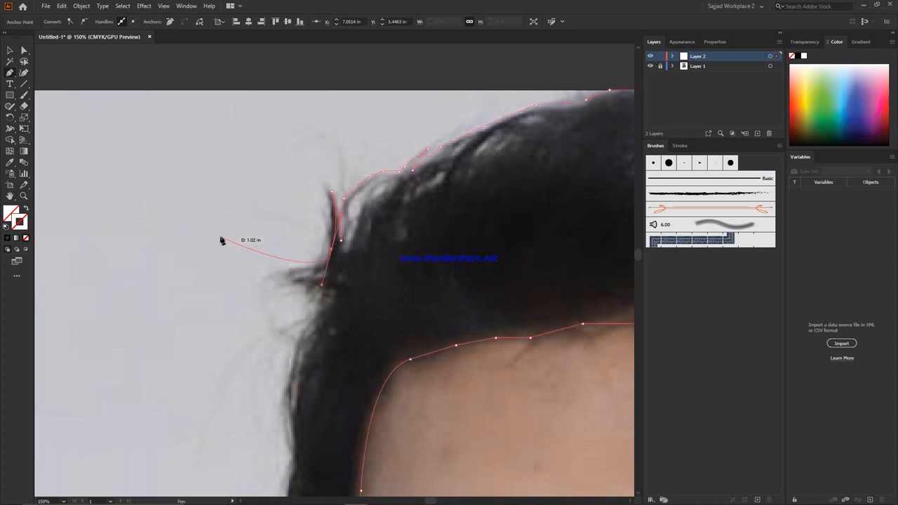
key(ctrl+z)
click(298, 322)
click(273, 334)
click(319, 319)
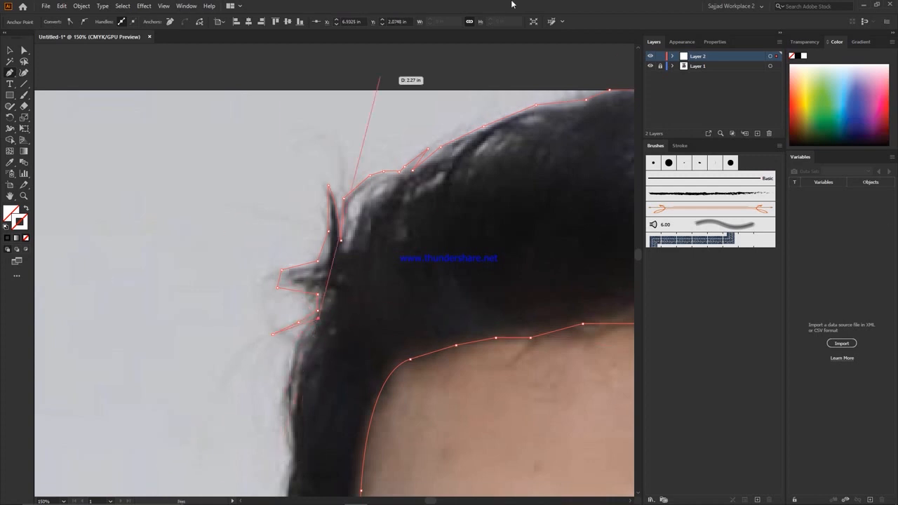
Step: Continue the path down the left edge of the hair below the spiky tufts, undoing the misplaced curve
scroll(293, 368, down, 1)
drag(299, 366, 300, 407)
key(ctrl+z)
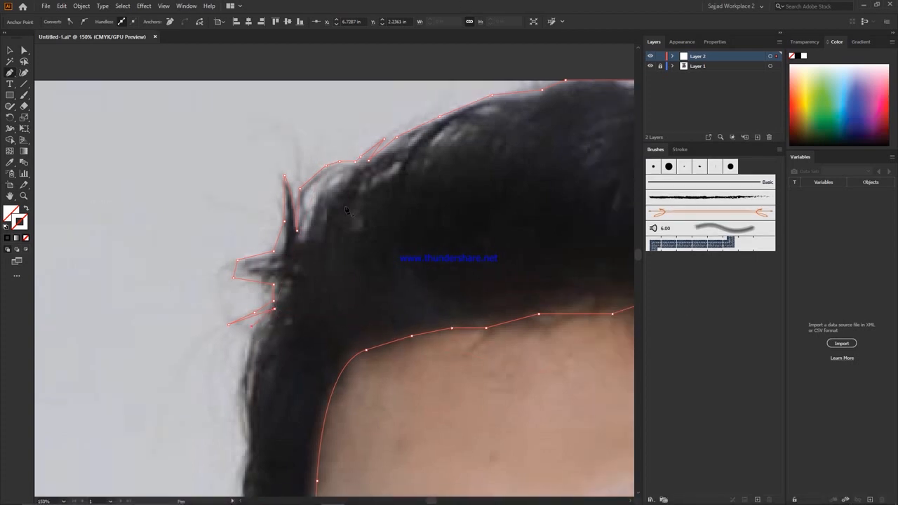
click(250, 337)
click(239, 385)
click(245, 424)
Step: Trace the remaining left edge of the hair down past the glasses hinge and close the hair path
scroll(274, 138, down, 4)
scroll(175, 231, left, 2)
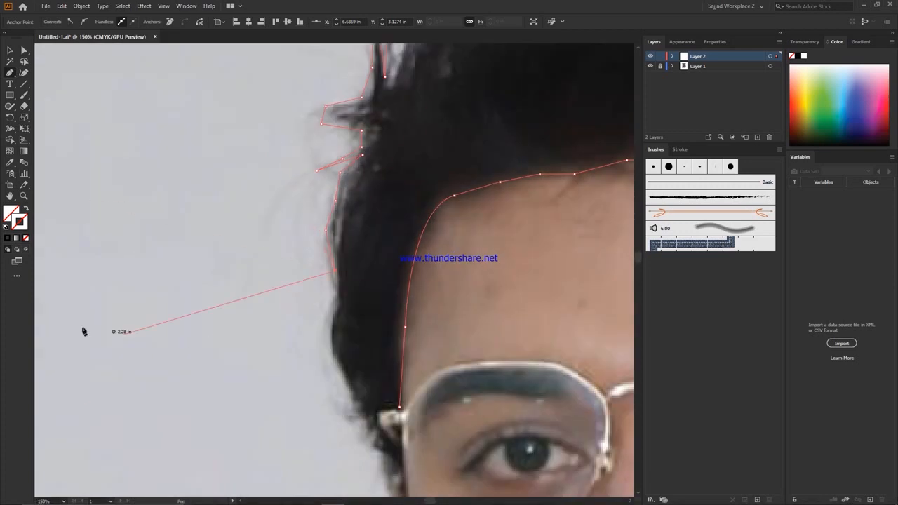
click(335, 302)
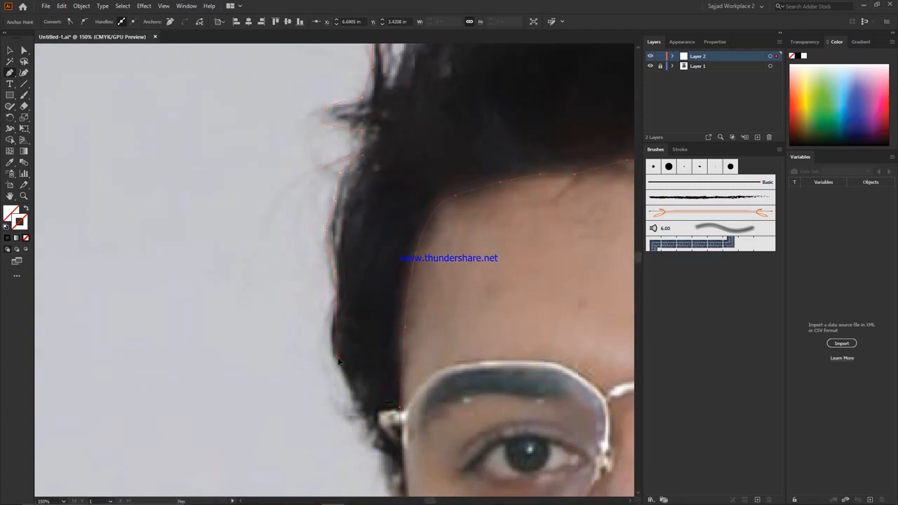
drag(338, 357, 353, 386)
click(357, 399)
click(380, 453)
scroll(391, 469, down, 2)
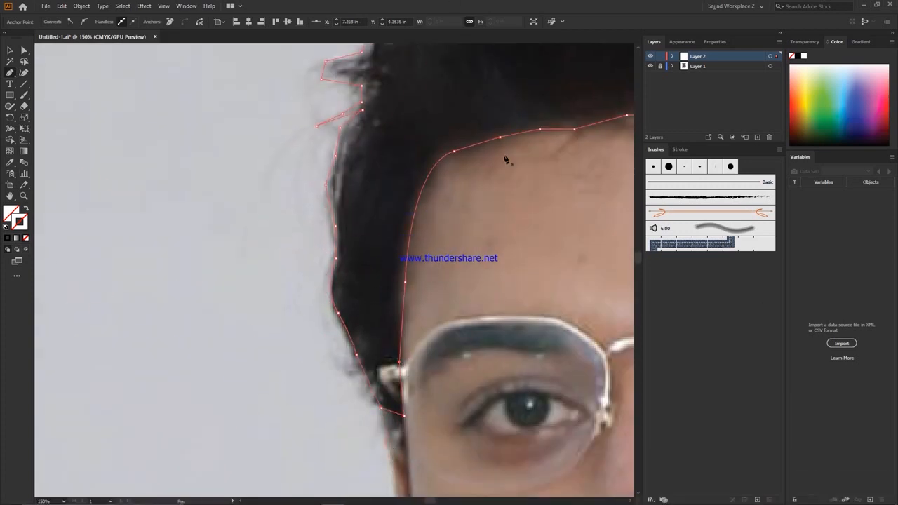
Step: Select the whole hair outline and give it a yellow stroke without fill
key(ctrl+minus)
key(ctrl+minus)
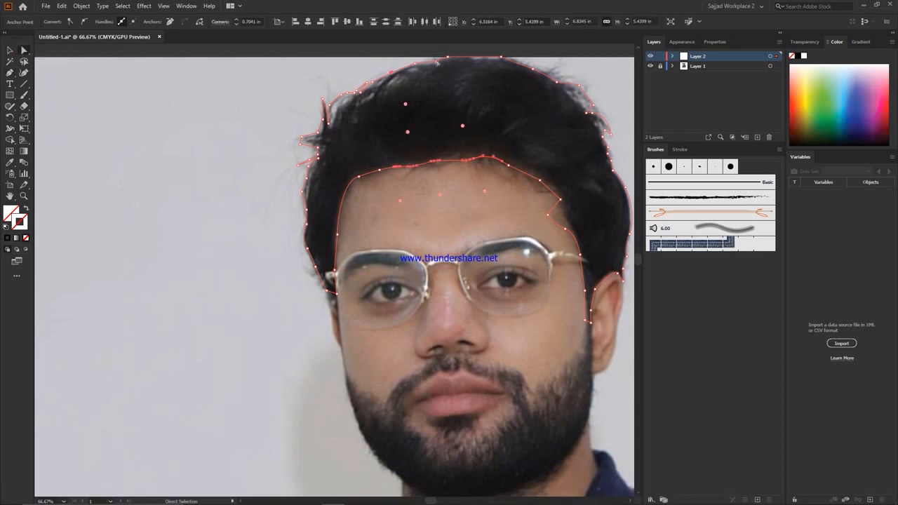
click(282, 321)
click(306, 232)
scroll(464, 56, up, 1)
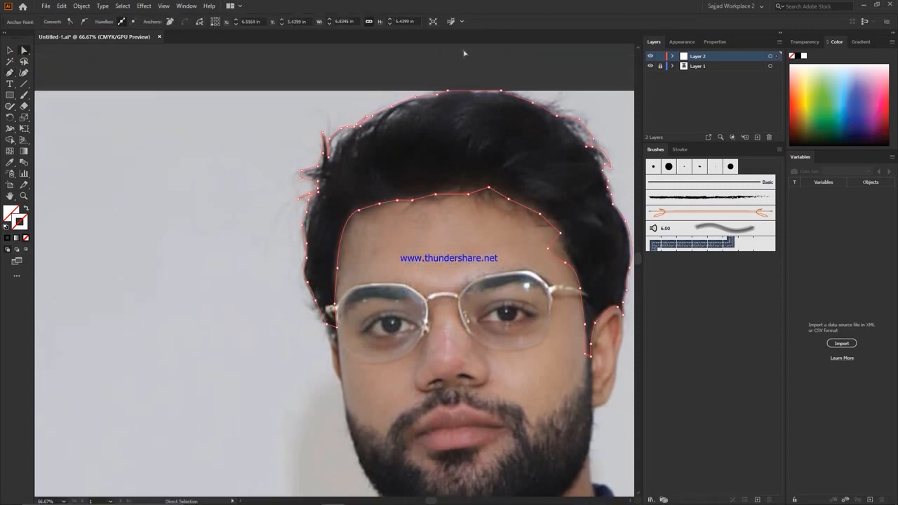
scroll(413, 382, up, 1)
key(ctrl+0)
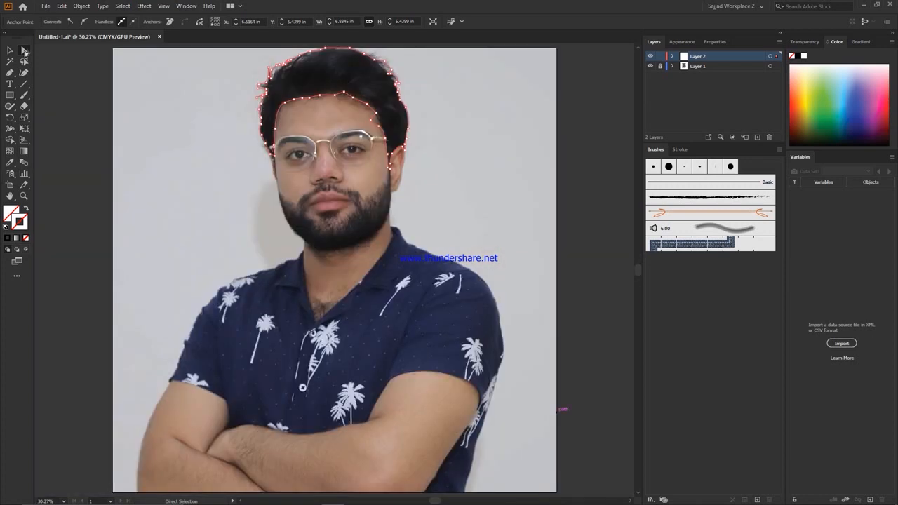
click(73, 22)
click(30, 36)
key(super)
key(super)
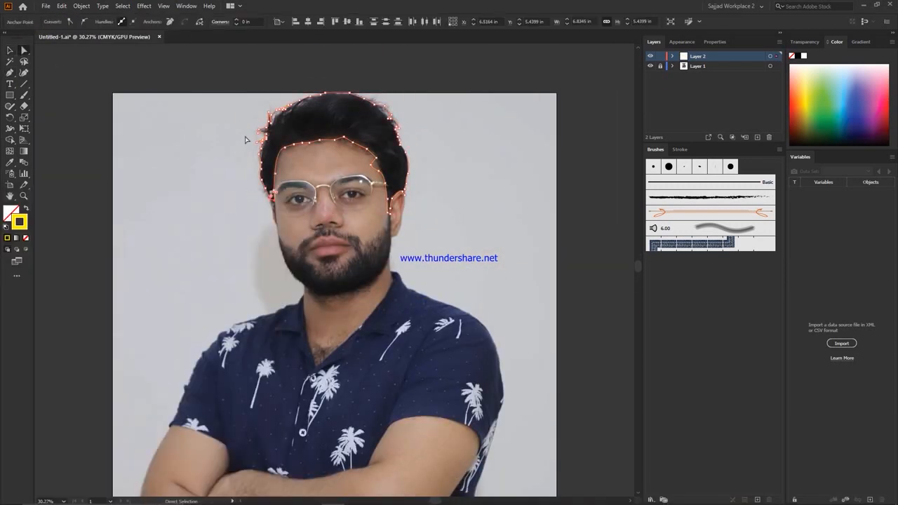
Step: Move the hair outline's anchor point at the top outer edge of the right ear slightly outward
scroll(247, 136, up, 8)
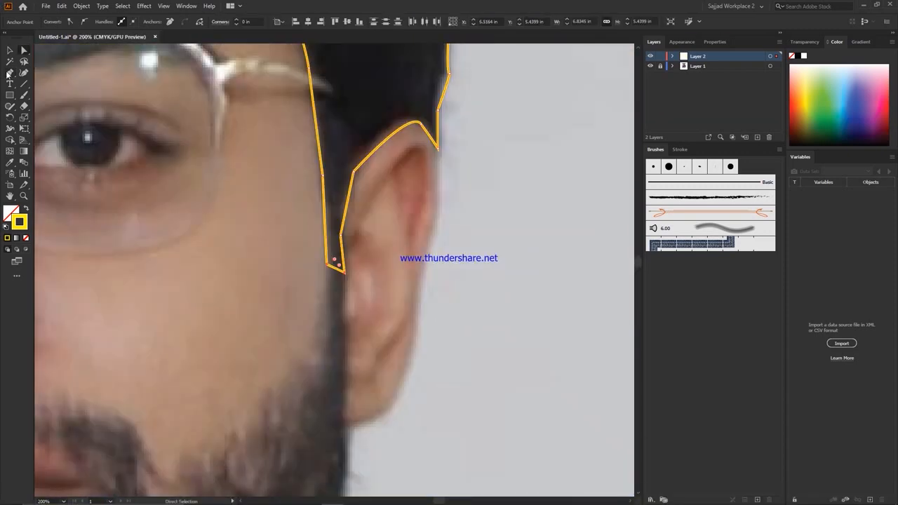
click(8, 73)
key(a)
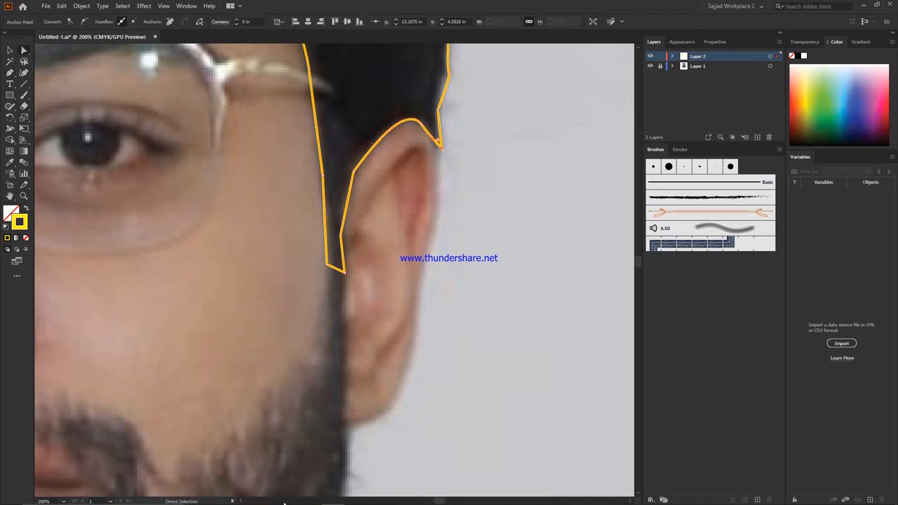
Step: Start a new Pen path along the right end of the moustache, undoing the first misplaced segment
key(p)
drag(100, 407, 155, 460)
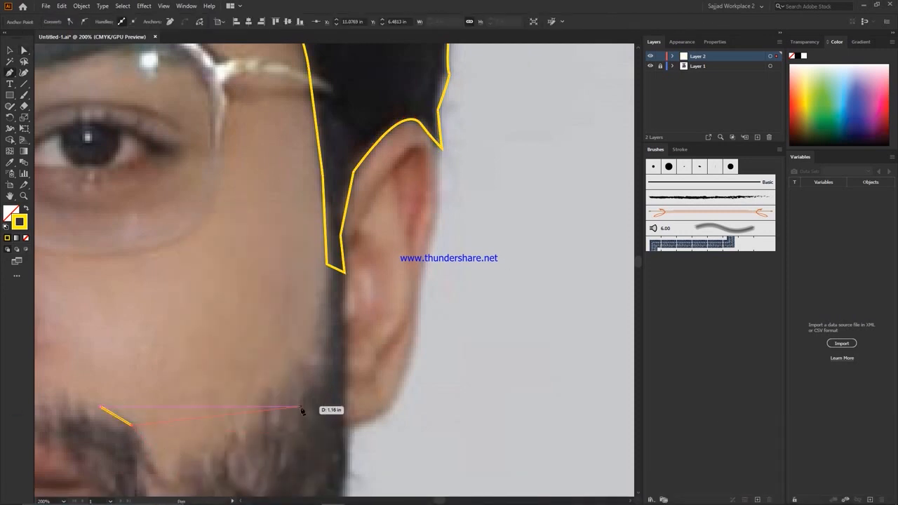
key(ctrl+z)
click(121, 415)
click(134, 423)
key(ctrl+minus)
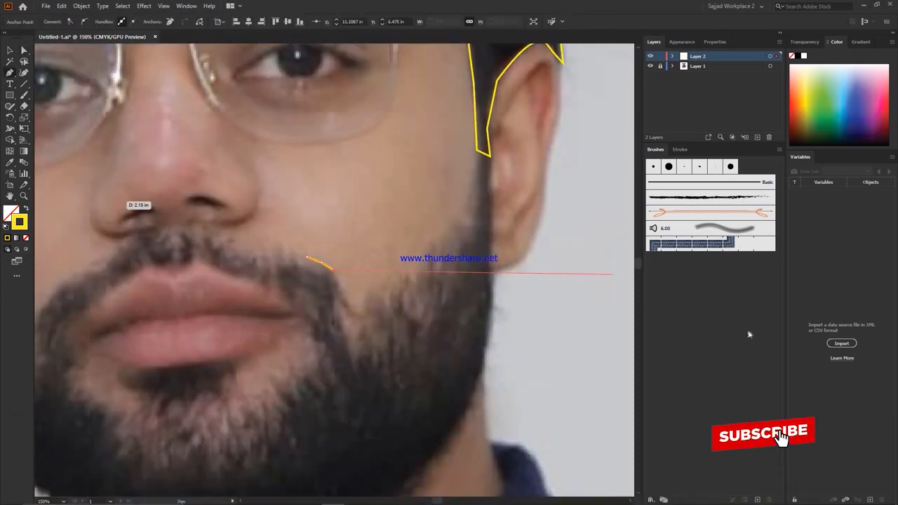
Step: Trace the beard's upper edge along the right cheek and up the sideburn until the path overlaps the hair outline
click(362, 314)
click(423, 245)
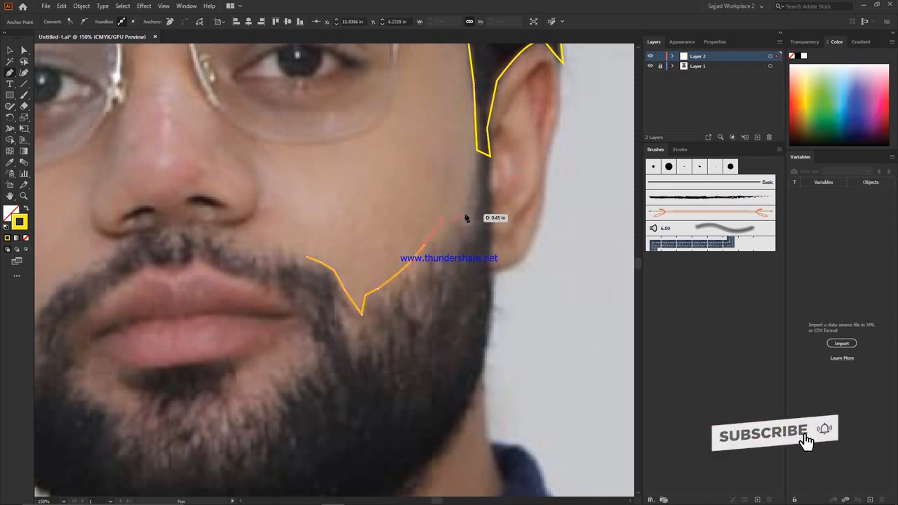
click(474, 208)
click(477, 132)
click(489, 156)
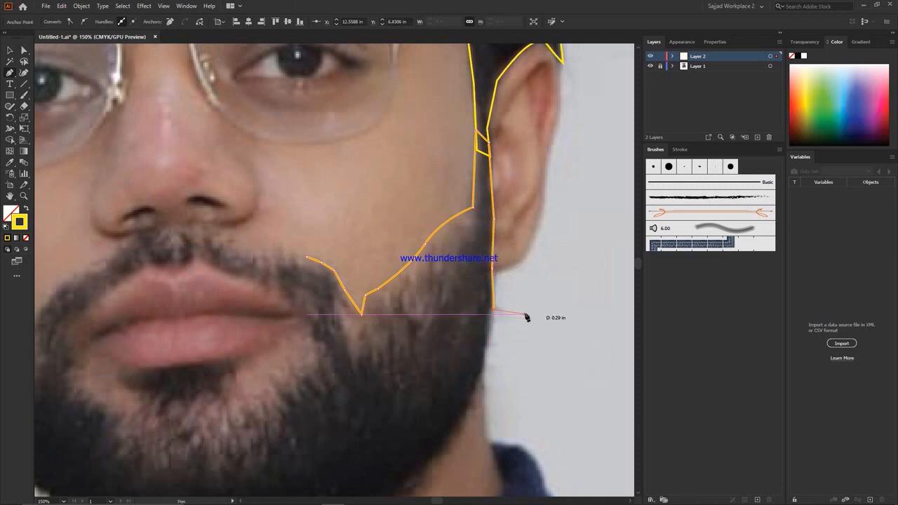
Step: Continue the beard path down the outer edge of the right jaw, undoing and re-placing the misplaced lower anchor point
click(490, 330)
scroll(485, 373, up, 1)
click(482, 370)
drag(466, 427, 435, 453)
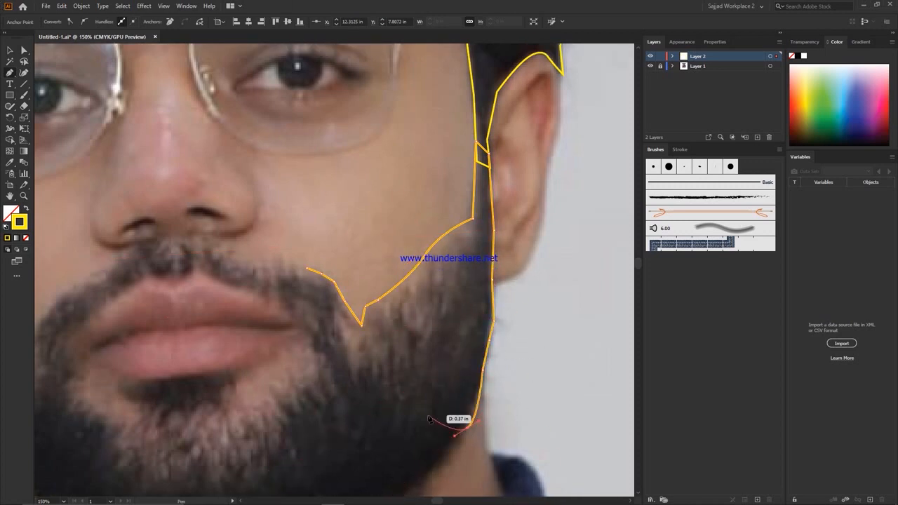
key(ctrl+z)
click(470, 405)
Step: Curve the beard path toward the underside of the chin and slightly adjust its last anchor point
key(ctrl+minus)
drag(268, 351, 225, 370)
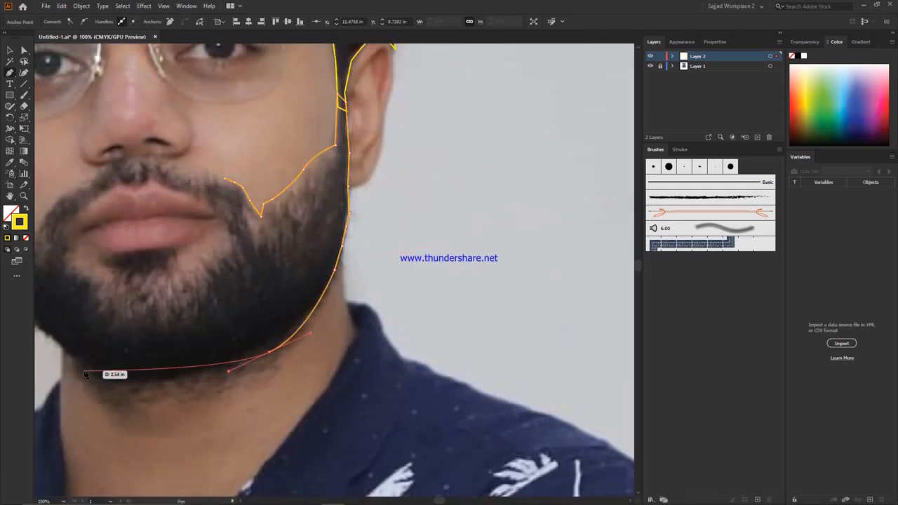
key(ctrl+a)
drag(268, 351, 268, 344)
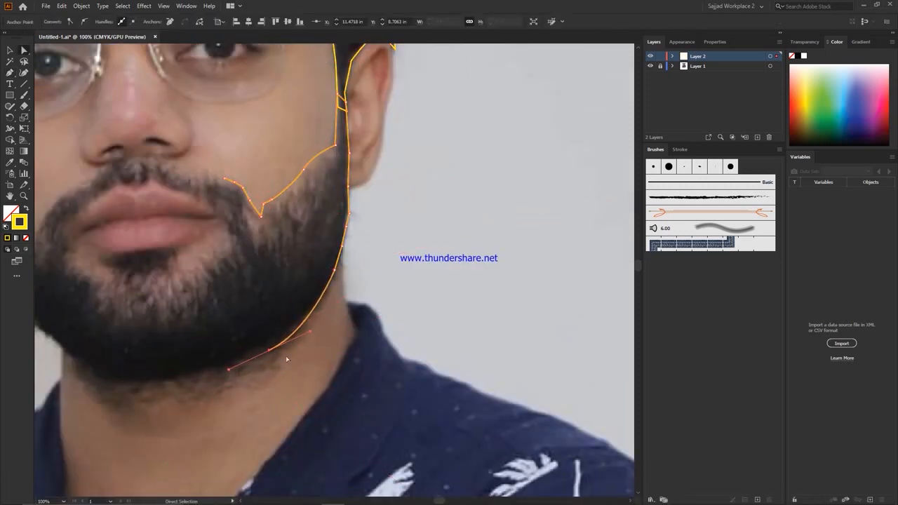
Step: Trace the beard's lower edge under the chin and curve it up the left jaw to the ear
drag(102, 371, 5, 353)
drag(90, 395, 267, 347)
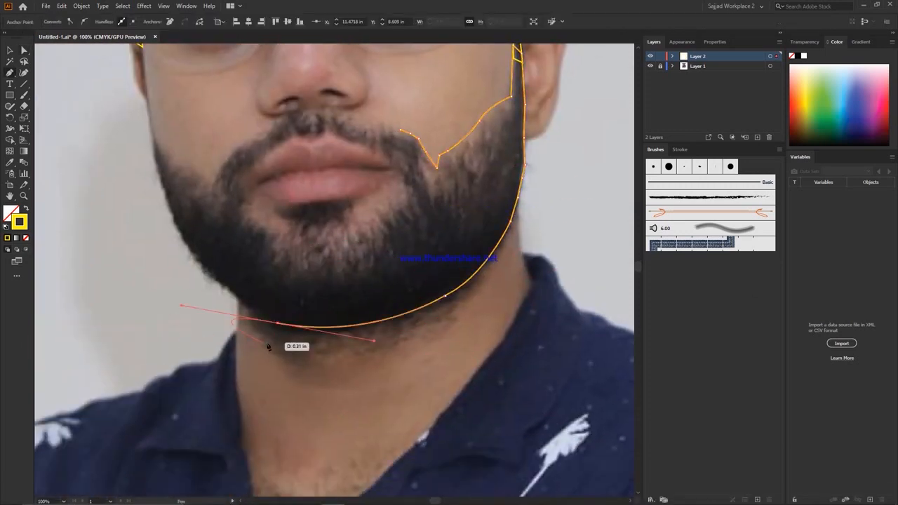
click(237, 297)
drag(157, 194, 154, 151)
scroll(142, 74, up, 2)
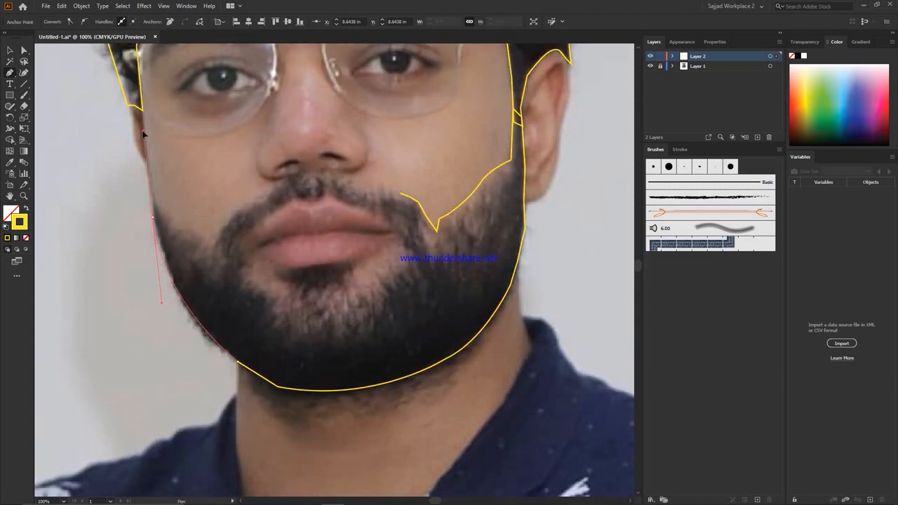
Step: Trace the left cheek line and the top of the moustache, closing the beard path at its starting point
click(157, 207)
click(212, 249)
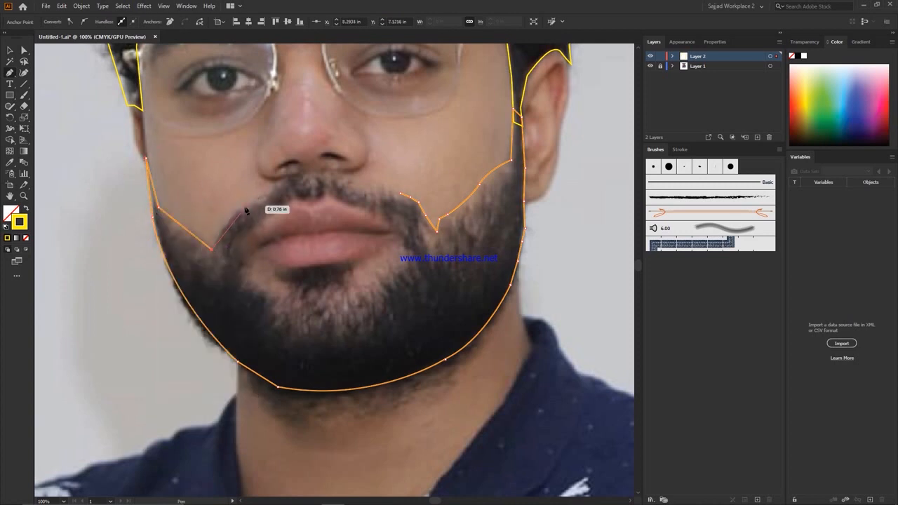
click(287, 179)
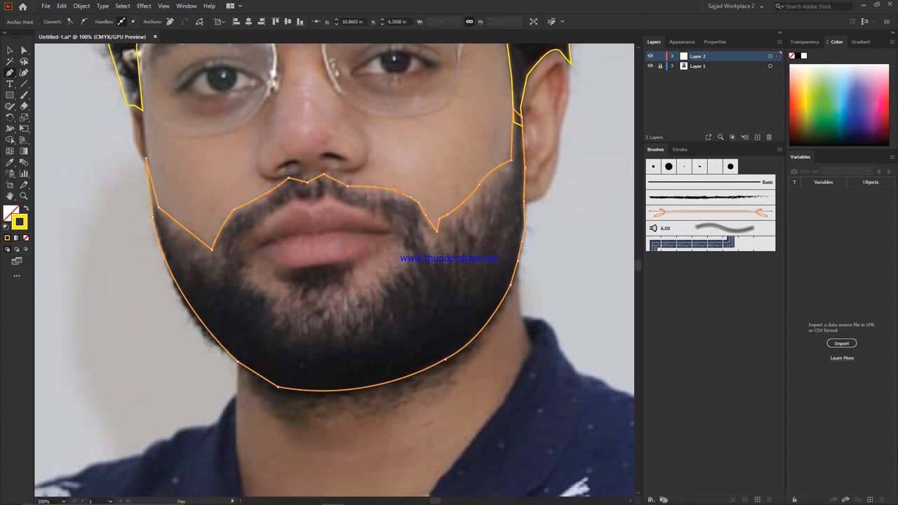
Step: Adjust the left jaw's curve handle to follow the beard and round the beard outline's corner under the chin
click(22, 51)
click(173, 298)
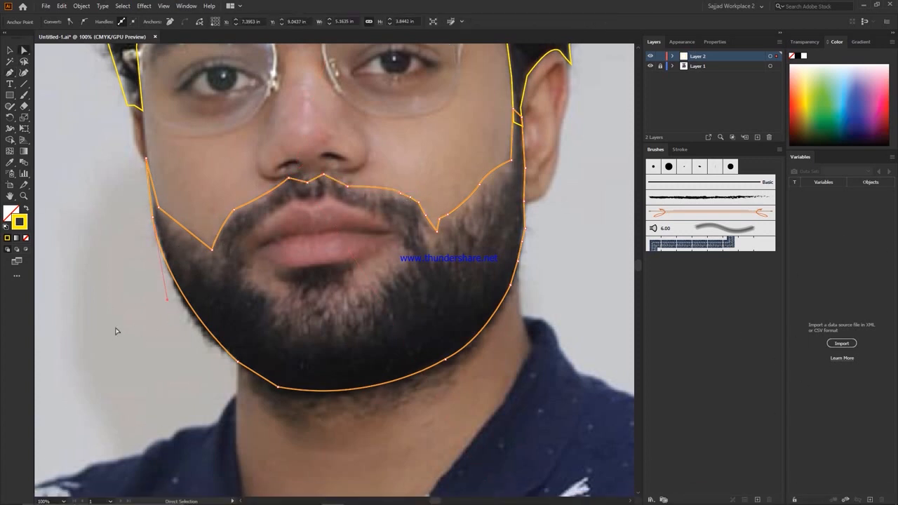
drag(162, 309, 161, 316)
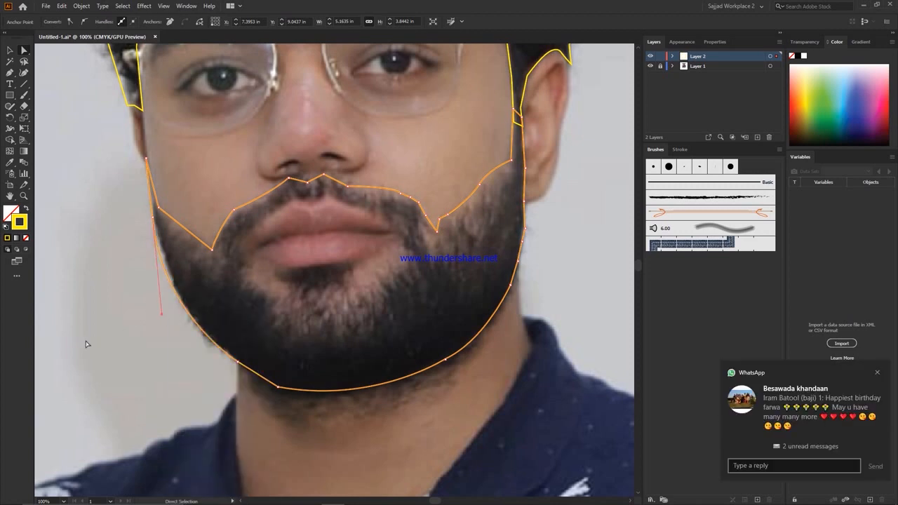
click(278, 386)
drag(283, 373, 306, 309)
click(361, 450)
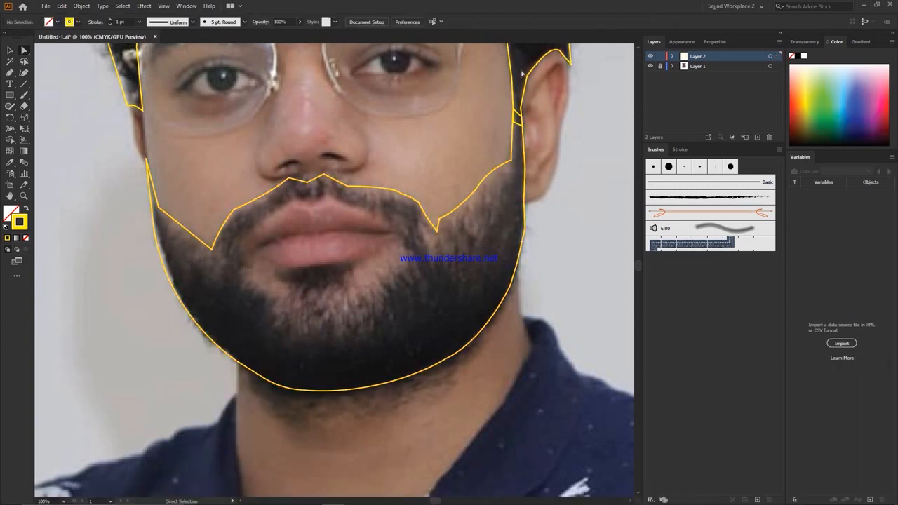
Step: Lock the hair path in Layer 2 and select the beard outline's top end at the right sideburn
click(569, 62)
key(ctrl+plus)
click(659, 75)
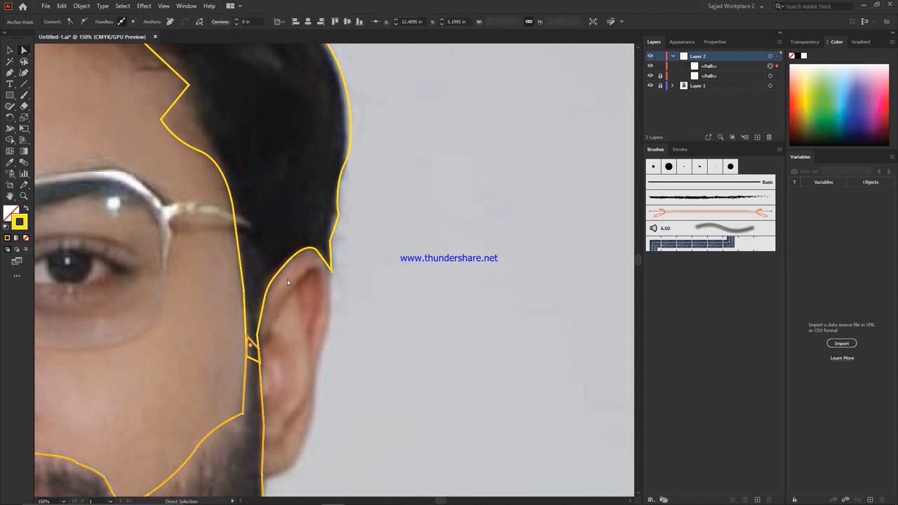
click(250, 353)
click(660, 76)
click(599, 146)
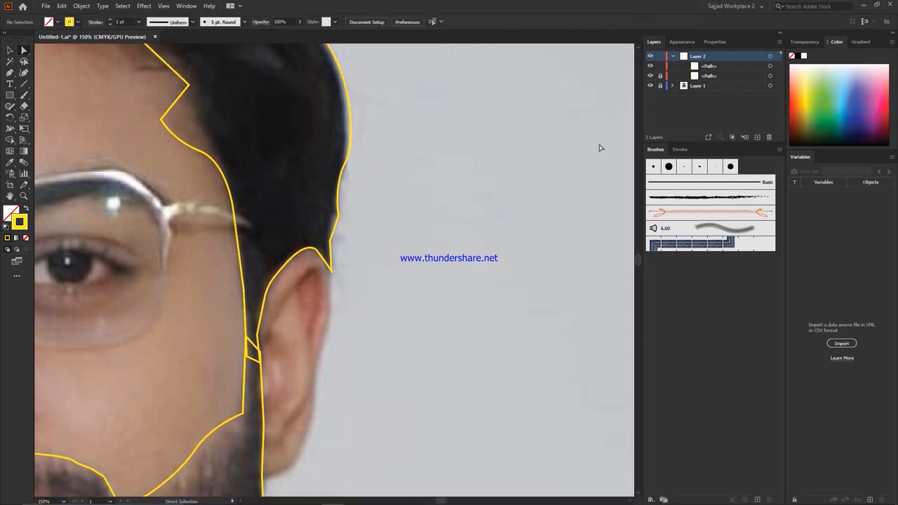
Step: Round the hair outline's corners along the right temple
drag(218, 75, 179, 121)
key(ctrl+minus)
drag(293, 201, 320, 237)
key(ctrl+plus)
key(ctrl+plus)
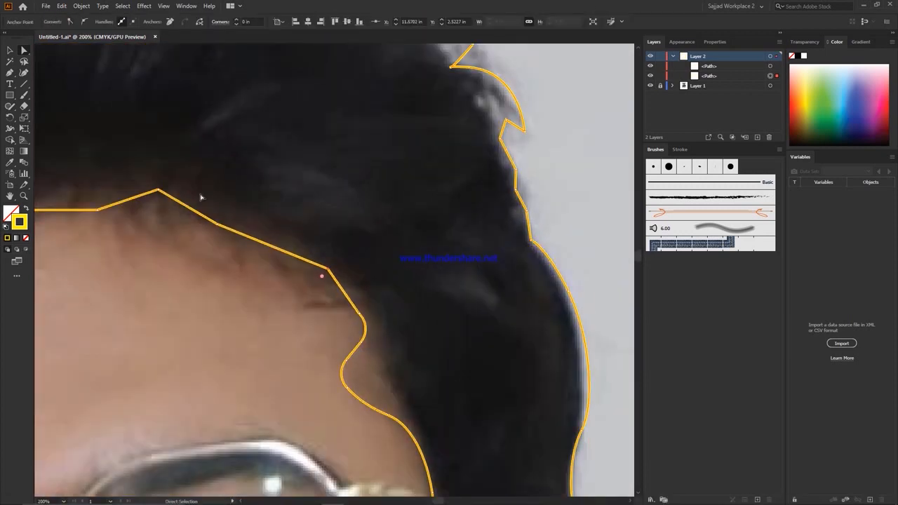
drag(333, 290, 315, 301)
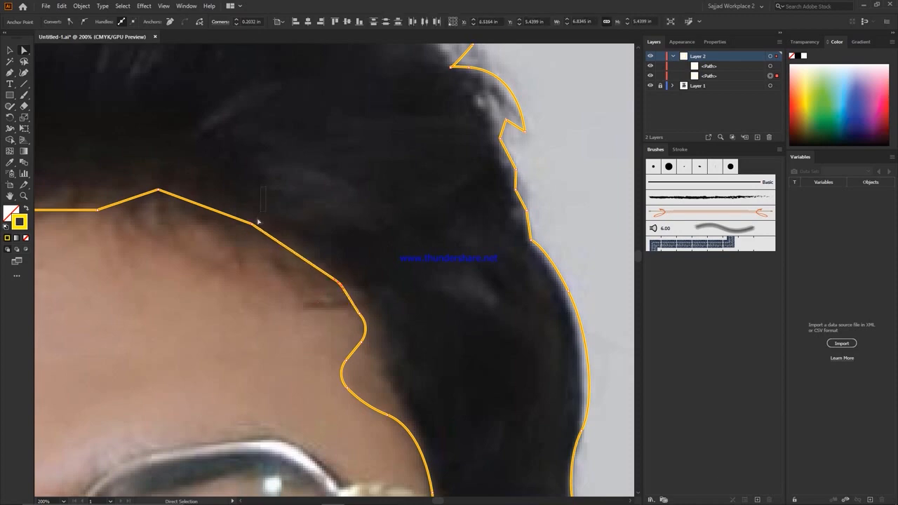
Step: Round the hairline's corners across the forehead
click(251, 224)
drag(249, 232, 279, 258)
click(158, 189)
drag(159, 199, 155, 219)
click(90, 219)
click(98, 210)
drag(96, 200, 69, 84)
key(ctrl+minus)
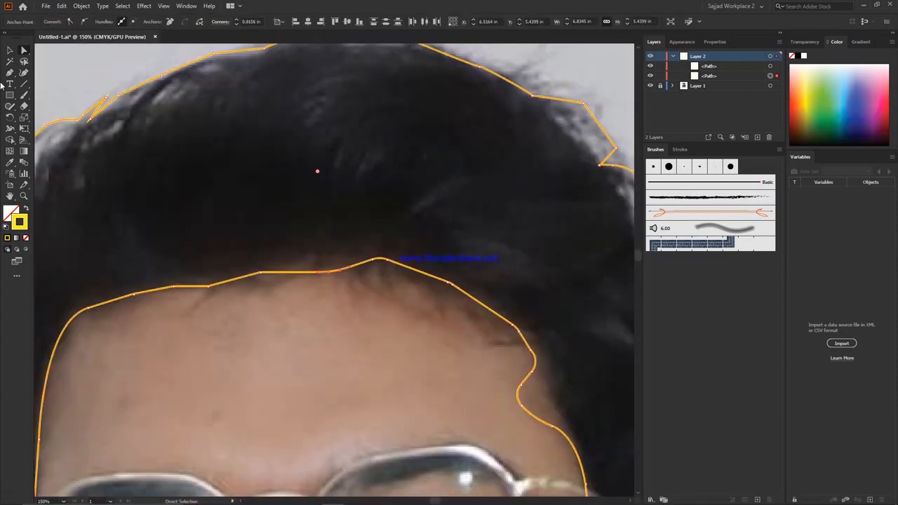
Step: Try to place a Pen point on the flat top edge of the hair outline and undo it
key(ctrl+0)
key(ctrl+plus)
key(ctrl+plus)
key(ctrl+plus)
key(ctrl+plus)
click(325, 115)
key(ctrl+plus)
key(ctrl+plus)
key(p)
click(341, 268)
click(61, 6)
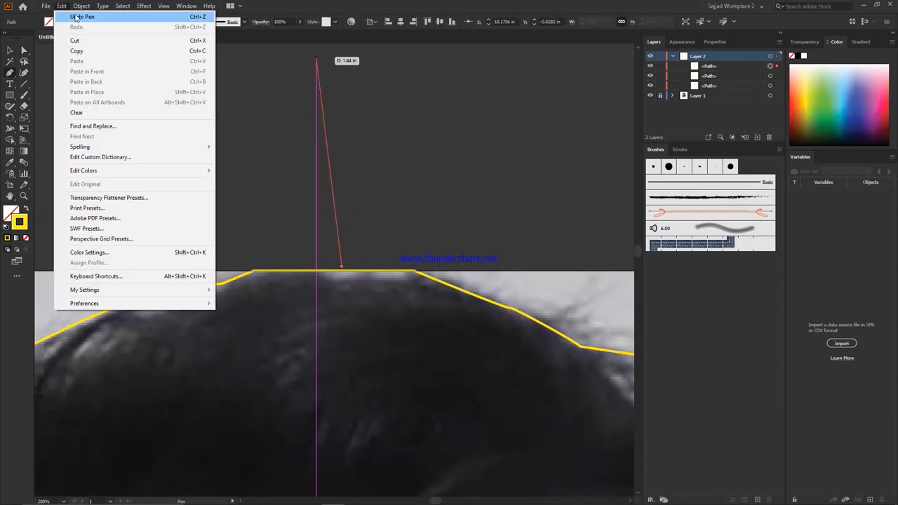
click(76, 17)
click(407, 242)
scroll(407, 243, down, 1)
key(ctrl+z)
Step: Add anchor points to the flat top edge of the hair outline and nudge two of them slightly down
click(342, 260)
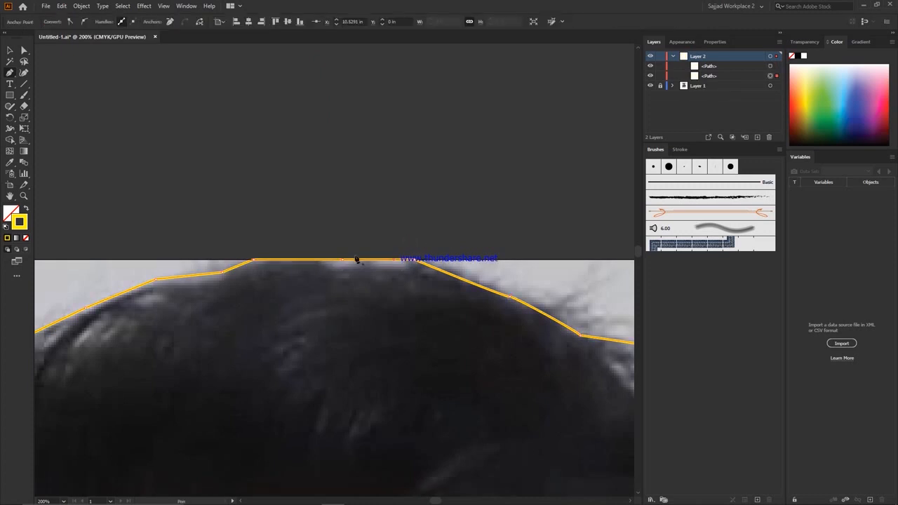
click(360, 245)
click(342, 259)
shift+click(393, 259)
key(Down)
key(Down)
key(Down)
key(p)
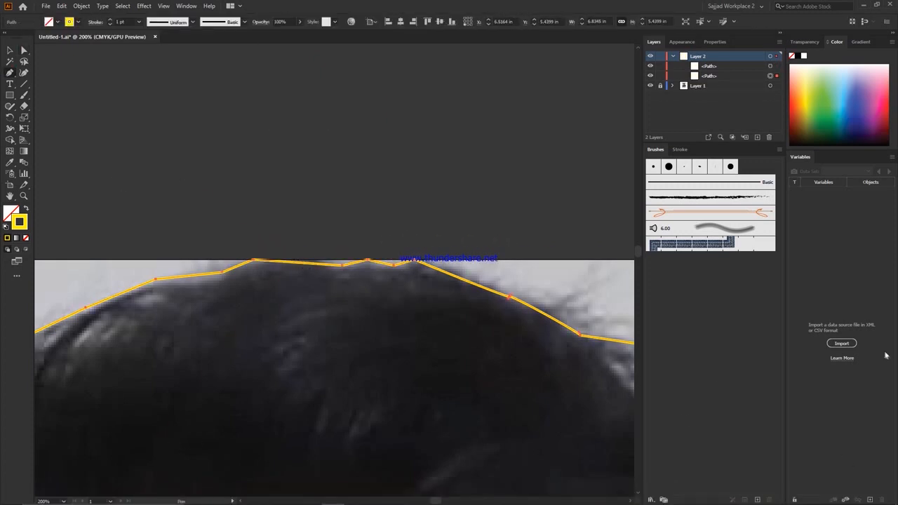
Step: Add another anchor point beside the left dip and raise it level with the hair's top edge
click(321, 264)
key(Up)
key(Up)
key(Up)
key(a)
right_click(358, 291)
click(343, 273)
click(342, 265)
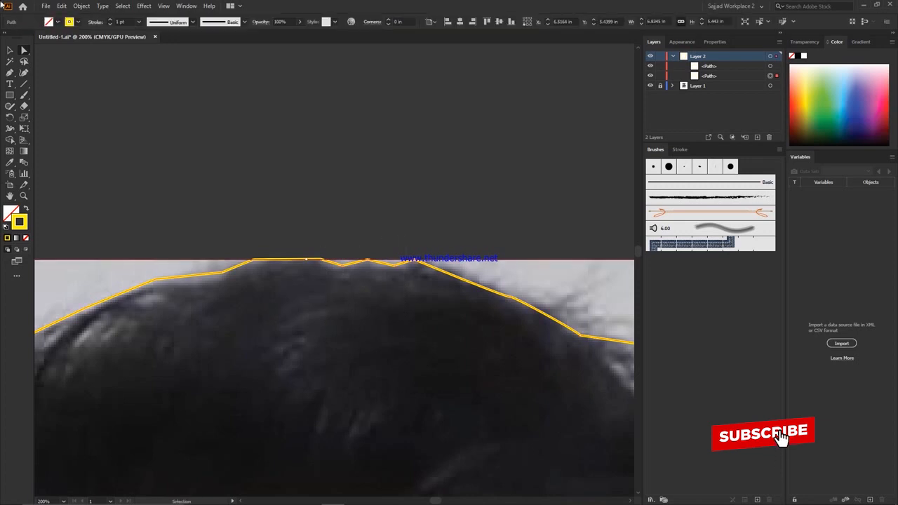
Step: Convert the two lowered anchor points on the hair's top edge to smooth points
click(404, 288)
click(394, 265)
shift+click(342, 265)
click(84, 22)
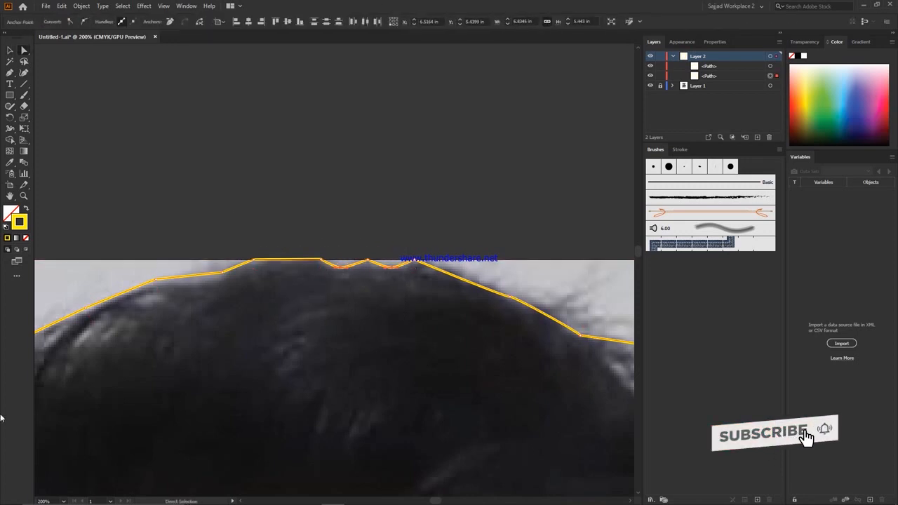
Step: Smooth the wavy top edge of the hair outline and round the corners to its left
drag(425, 273, 323, 293)
drag(330, 249, 246, 254)
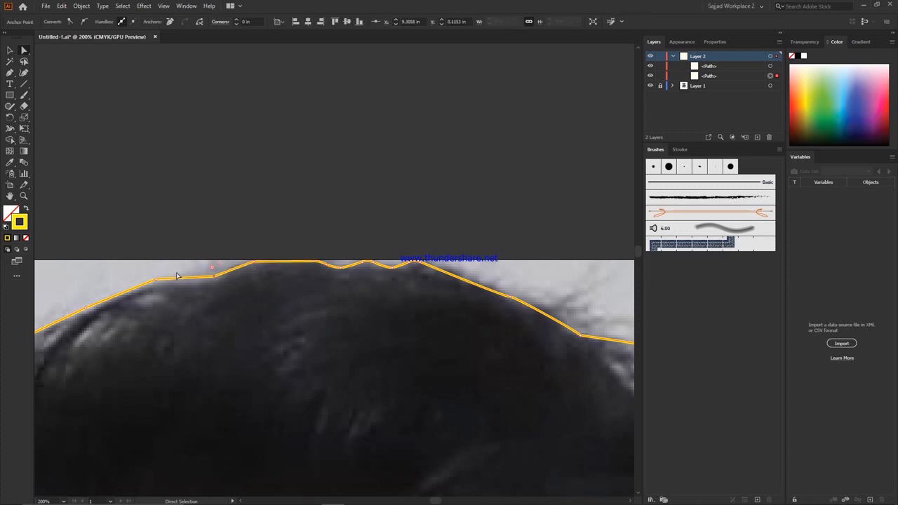
click(8, 73)
key(a)
click(87, 233)
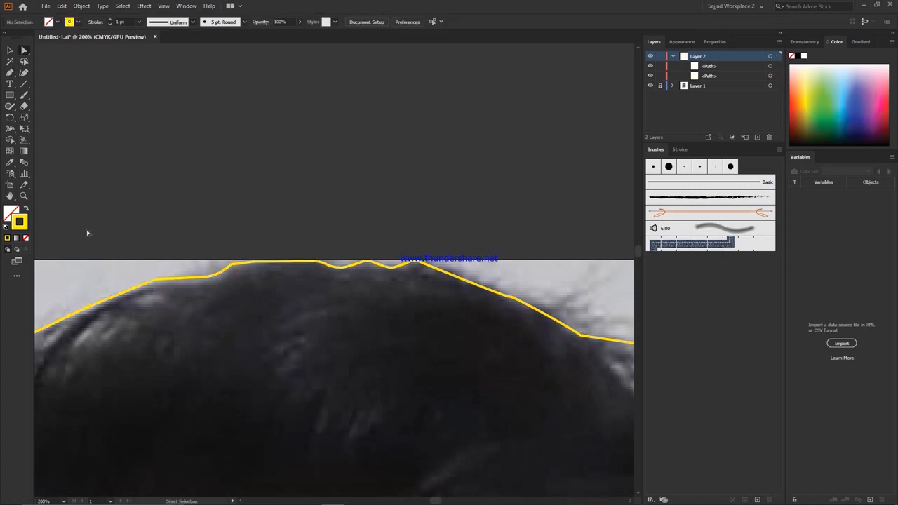
Step: Convert the anchor point at the tip of the pointed upper-left hair tuft to a corner point
key(ctrl+minus)
click(199, 277)
key(ctrl+equal)
click(260, 301)
click(192, 327)
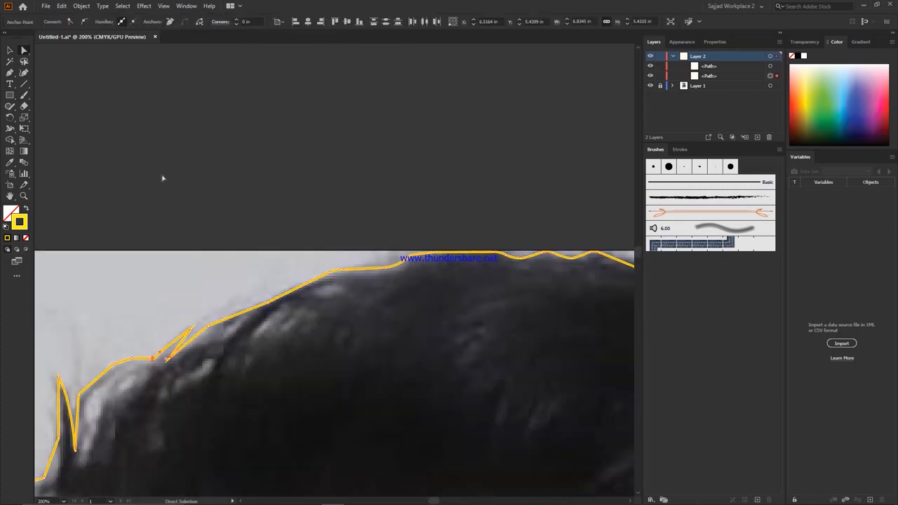
scroll(187, 96, down, 1)
scroll(186, 97, left, 2)
click(229, 288)
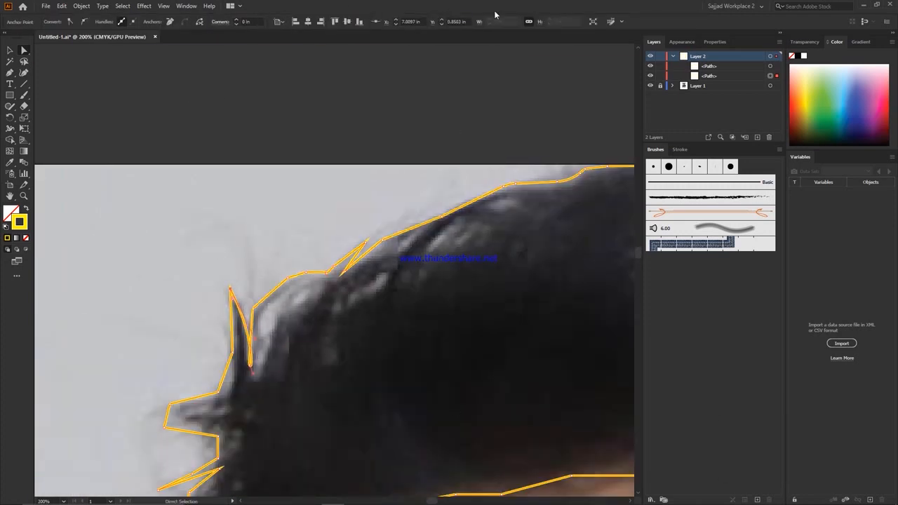
click(70, 21)
Step: Round the hair outline's corners at and just above the small side tuft on the left
click(190, 381)
drag(217, 391, 193, 359)
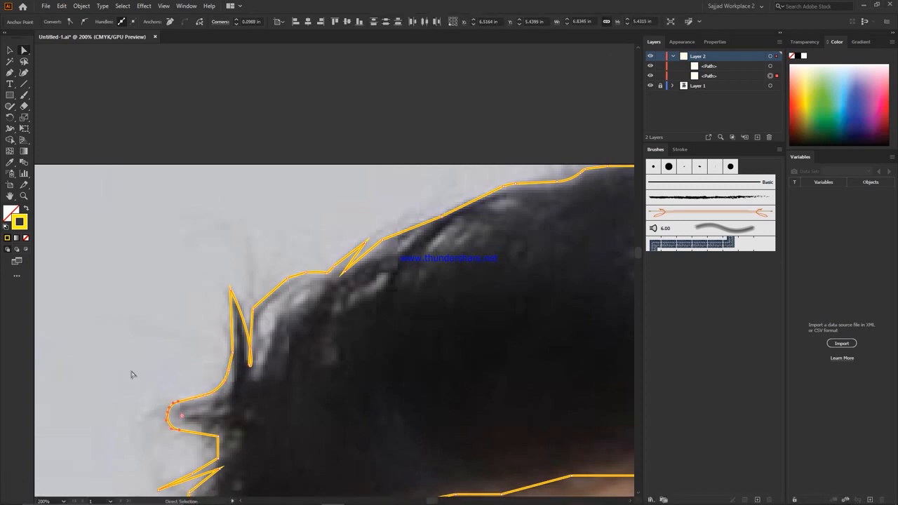
drag(131, 372, 184, 435)
key(ctrl+minus)
key(ctrl+plus)
key(ctrl+plus)
key(ctrl+plus)
key(ctrl+plus)
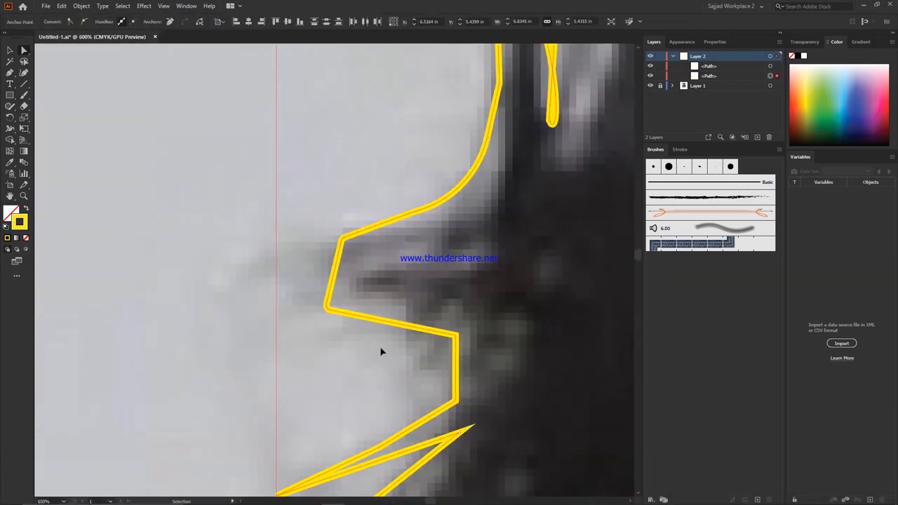
Step: Undo the corner rounding at the tips of the left side tuft
click(165, 7)
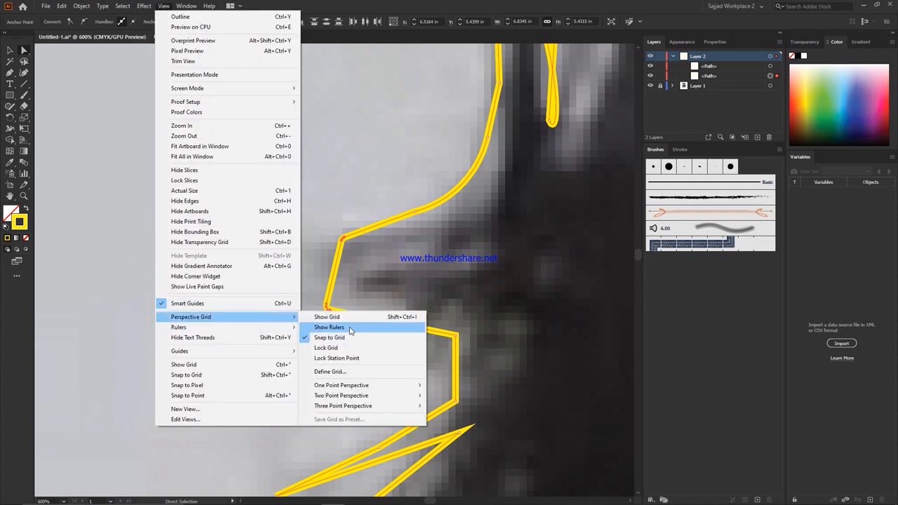
click(324, 317)
scroll(183, 108, down, 1)
key(ctrl+z)
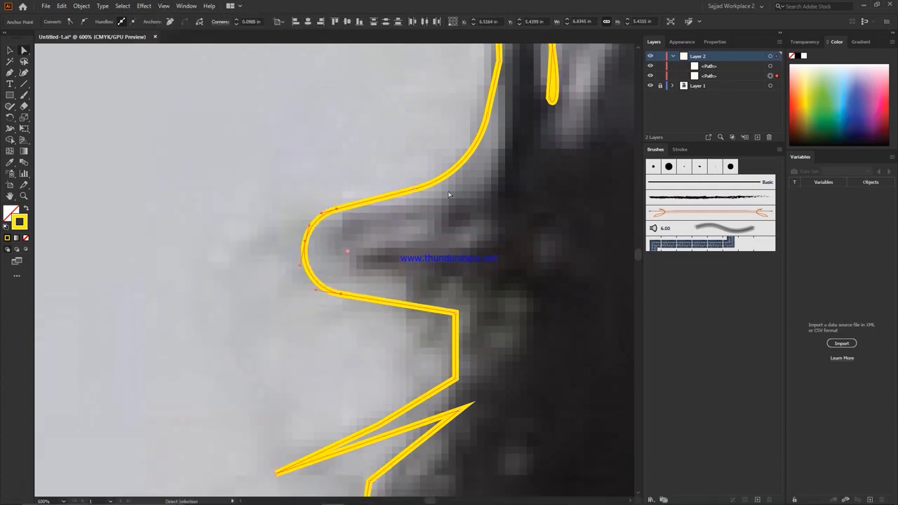
key(ctrl+z)
scroll(282, 305, down, 1)
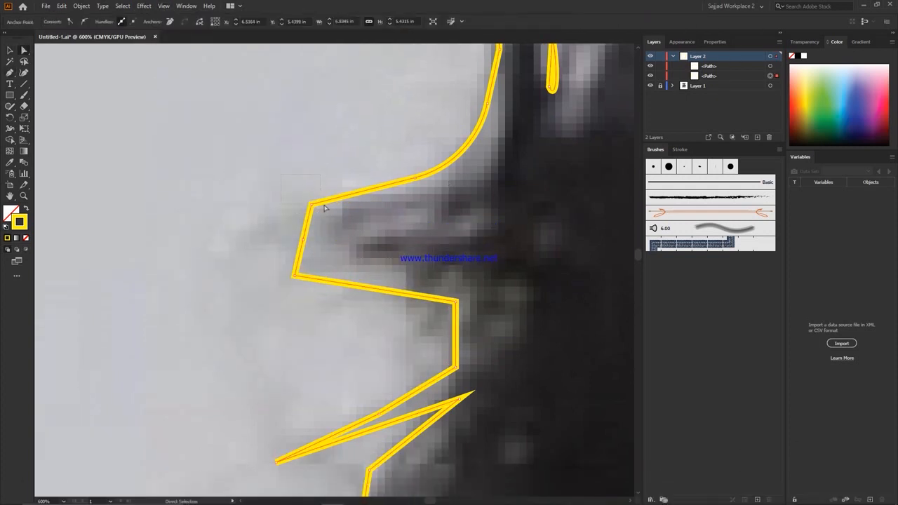
key(ctrl+z)
key(ctrl+z)
key(ctrl+z)
Step: Undo the recent corner changes around the pointed upper-left tuft and deselect the hair outline
drag(491, 105, 78, 303)
key(ctrl+z)
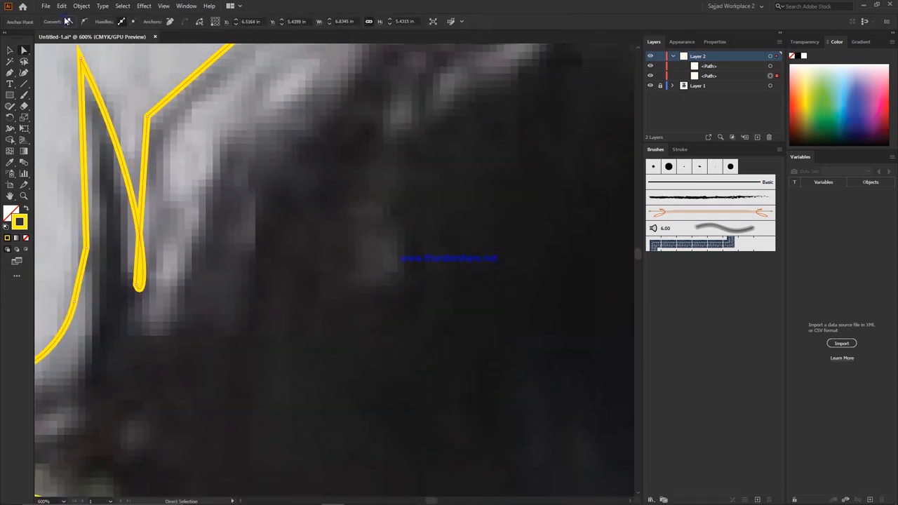
key(ctrl+z)
key(ctrl+z)
key(ctrl+z)
key(ctrl+minus)
click(226, 192)
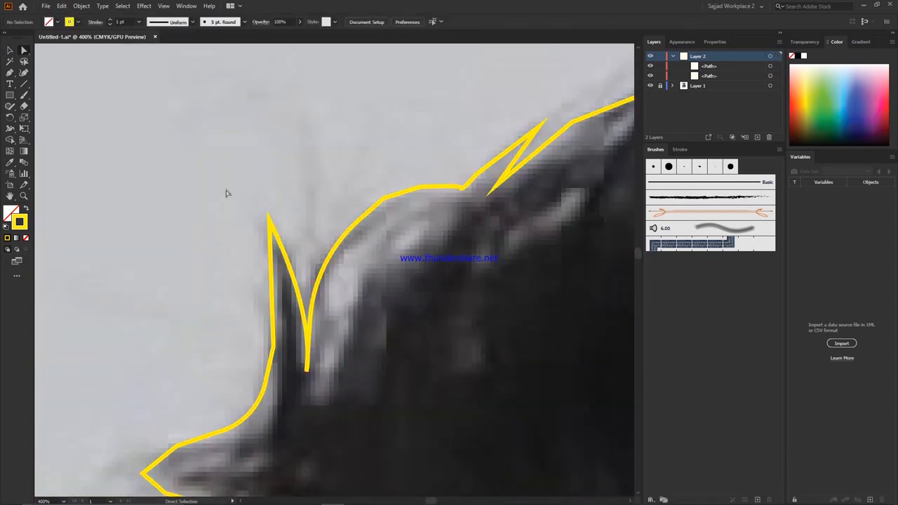
Step: Reset the fill and stroke to the default white fill and black stroke
key(v)
key(d)
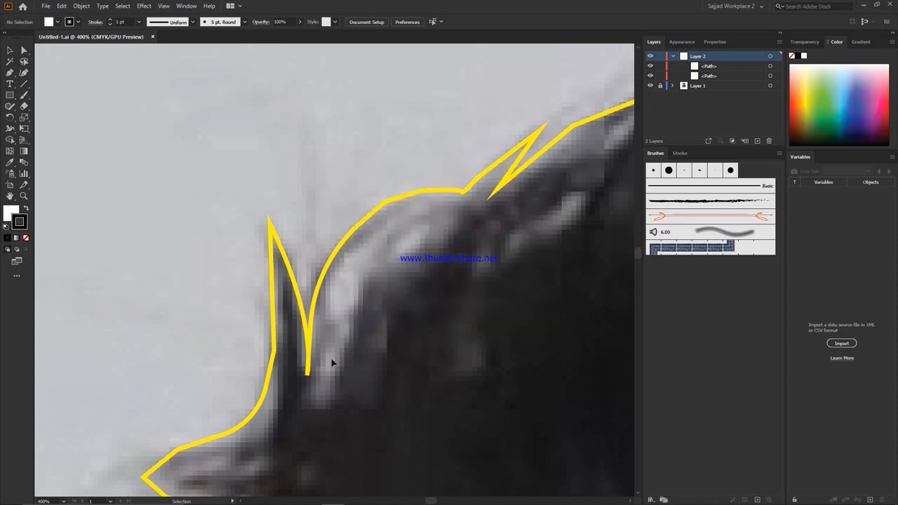
key(ctrl+0)
scroll(342, 367, up, 8)
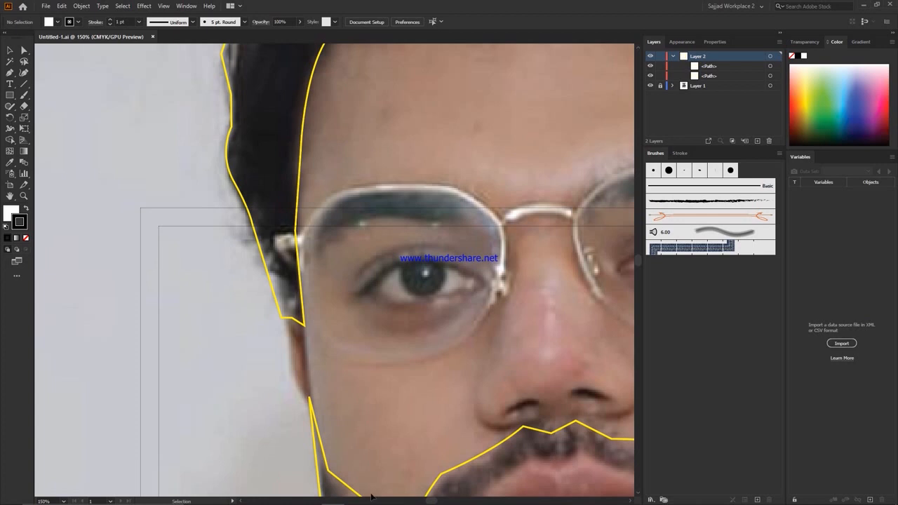
Step: Draw a short line joining the left sideburn to the beard, and a rectangle about 9.58 in wide across the face
drag(304, 325, 311, 405)
key(m)
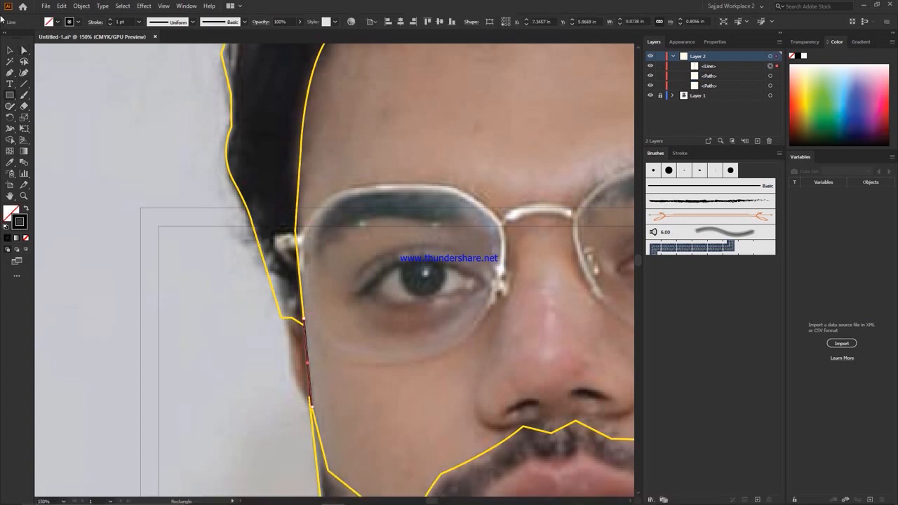
key(ctrl+minus)
key(ctrl+minus)
key(ctrl+minus)
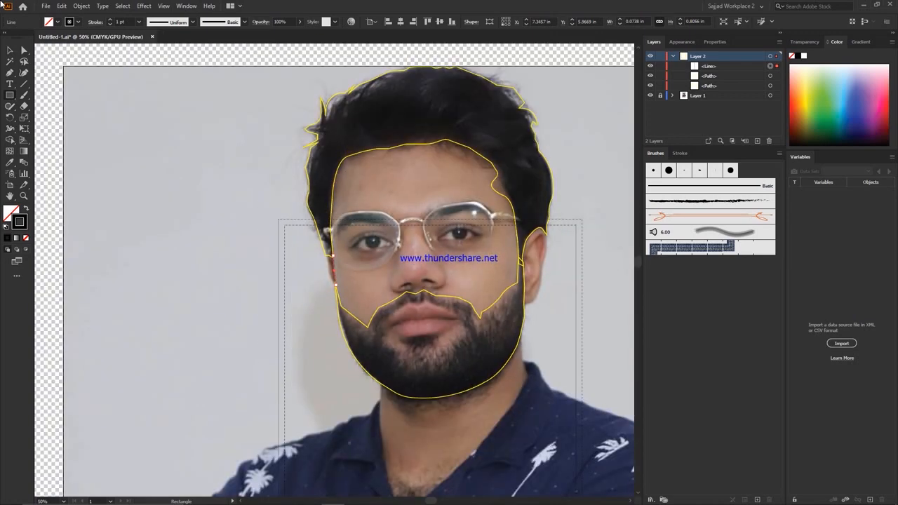
click(161, 5)
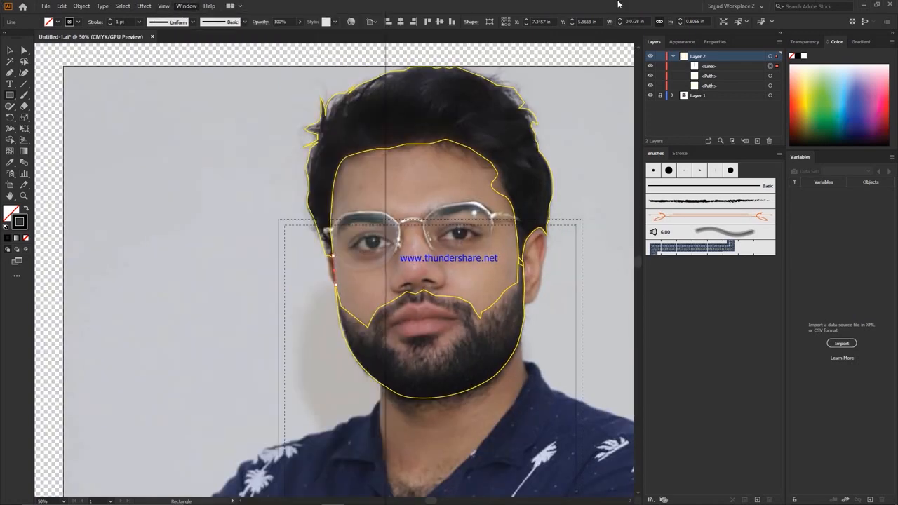
click(248, 132)
key(Escape)
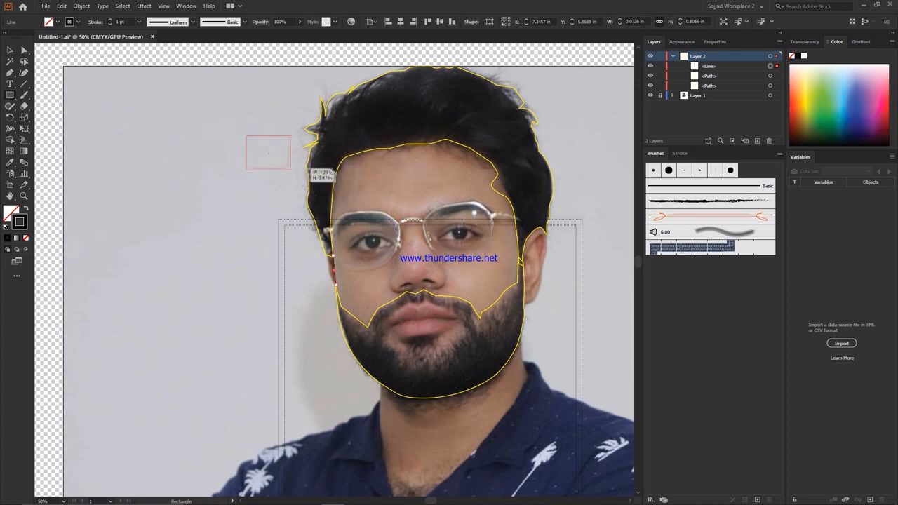
drag(290, 168, 598, 353)
Step: Use Shape Builder on all the outlines to remove the rectangle's areas outside the head on both sides
key(ctrl+a)
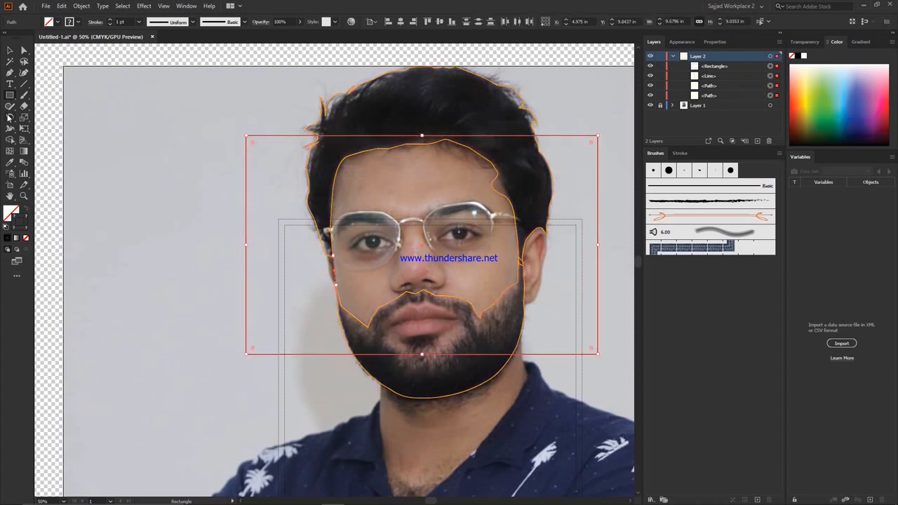
click(10, 140)
alt+click(303, 274)
alt+click(569, 242)
key(v)
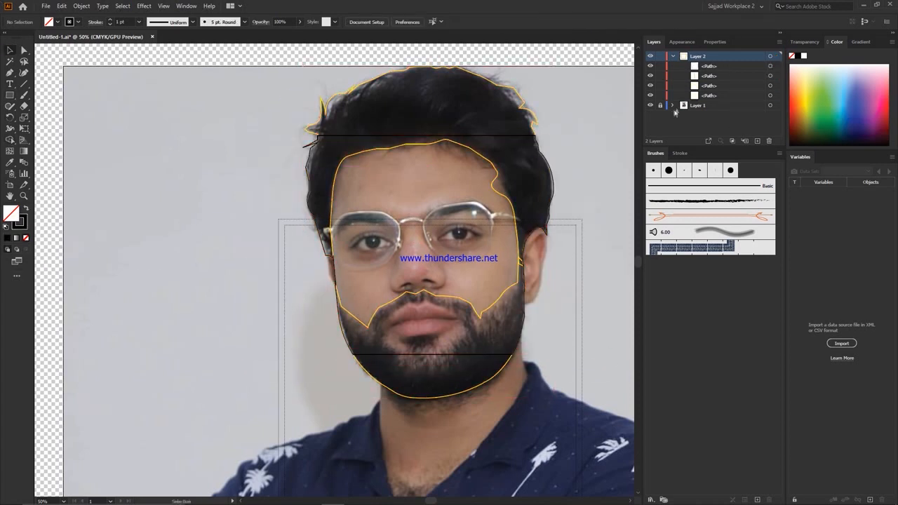
Step: Group the hair and beard outlines and paste a copy of the group in place
click(428, 120)
shift+click(446, 384)
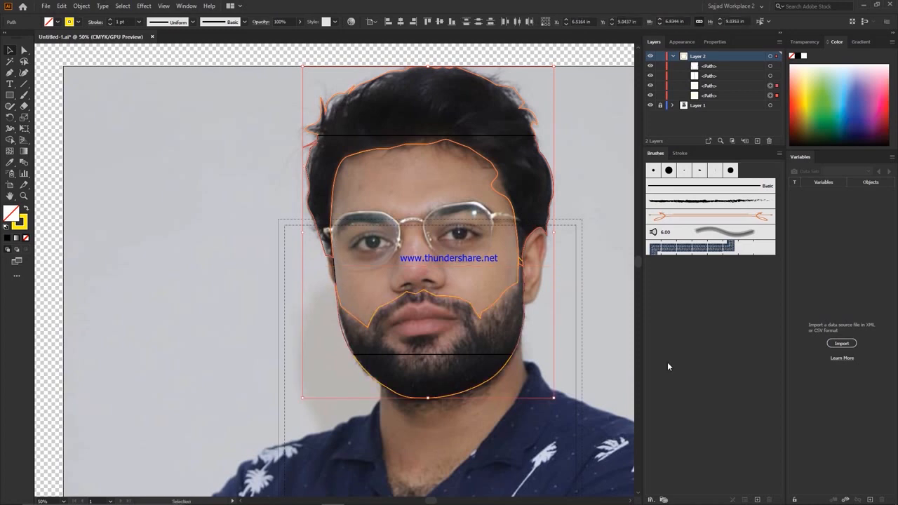
key(ctrl+g)
mouse_move(62, 6)
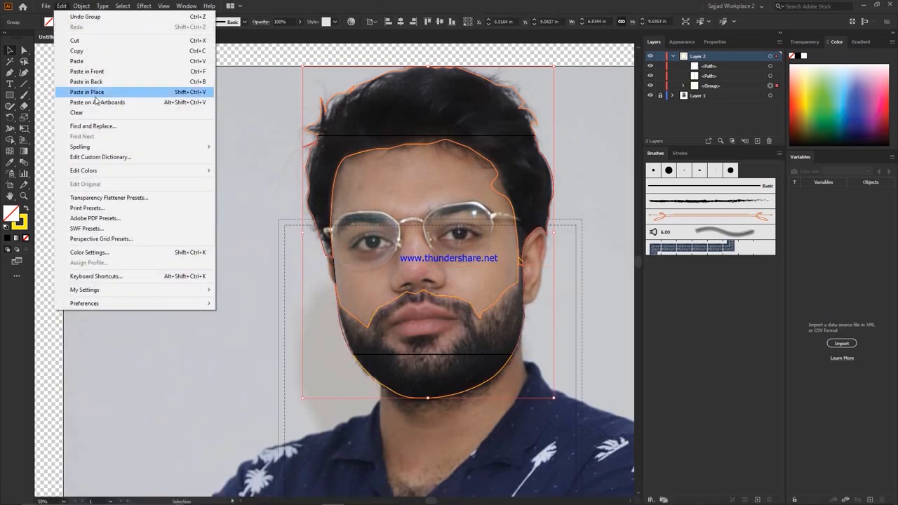
click(91, 92)
Step: Lock the original hair and beard group and use Shape Builder to remove the face shape's parts overlapping the hair and beard
key(ctrl+a)
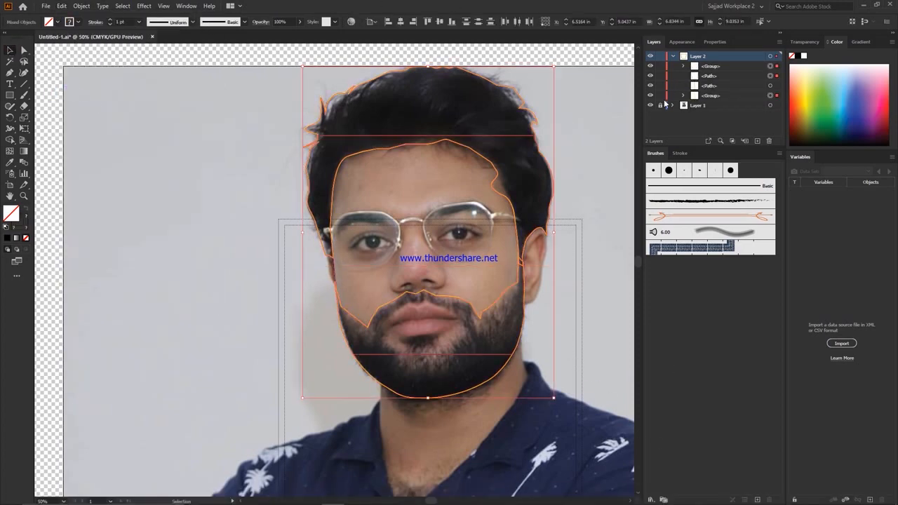
click(659, 95)
click(9, 139)
alt+click(379, 105)
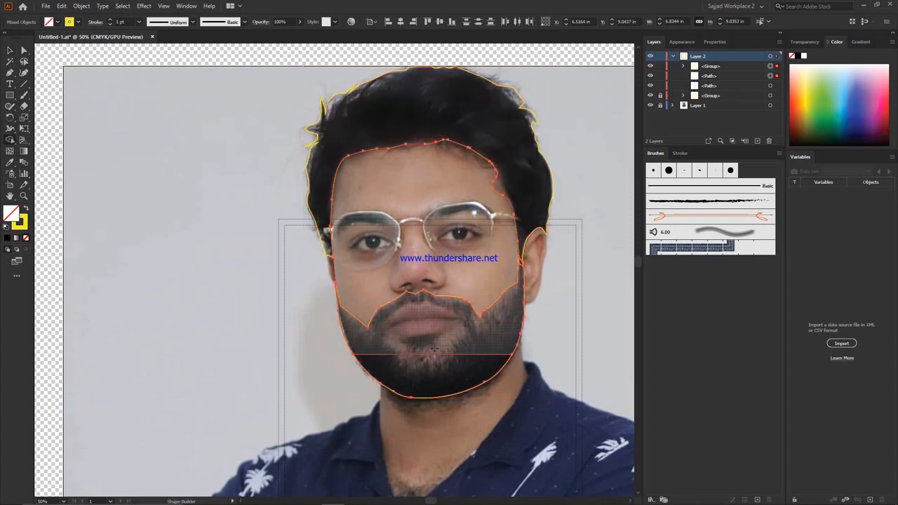
alt+click(432, 346)
Step: Delete the leftover group copy and the short connecting line, keeping the face path and the locked group
click(770, 67)
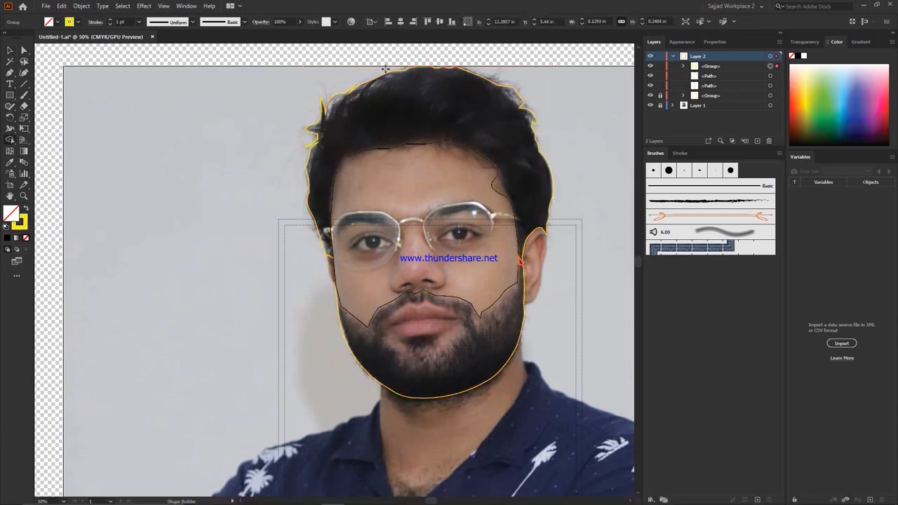
key(Delete)
click(770, 75)
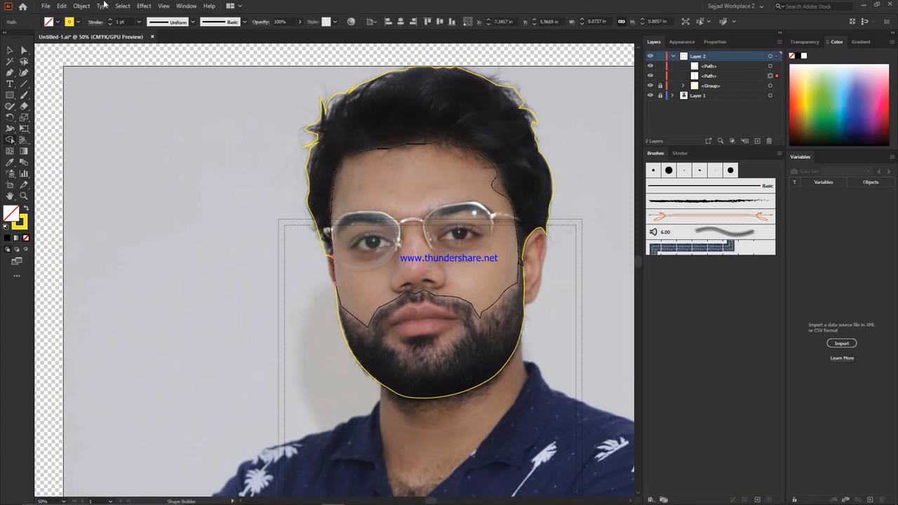
key(Delete)
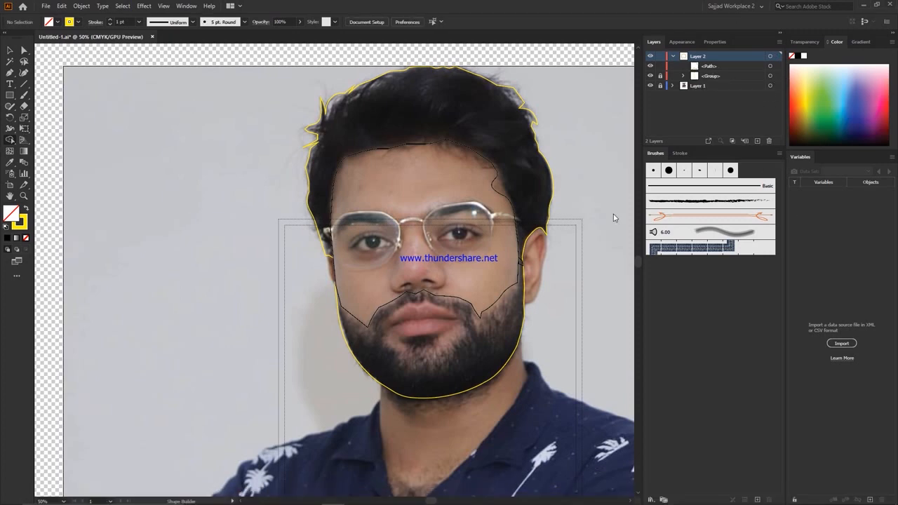
key(ctrl+0)
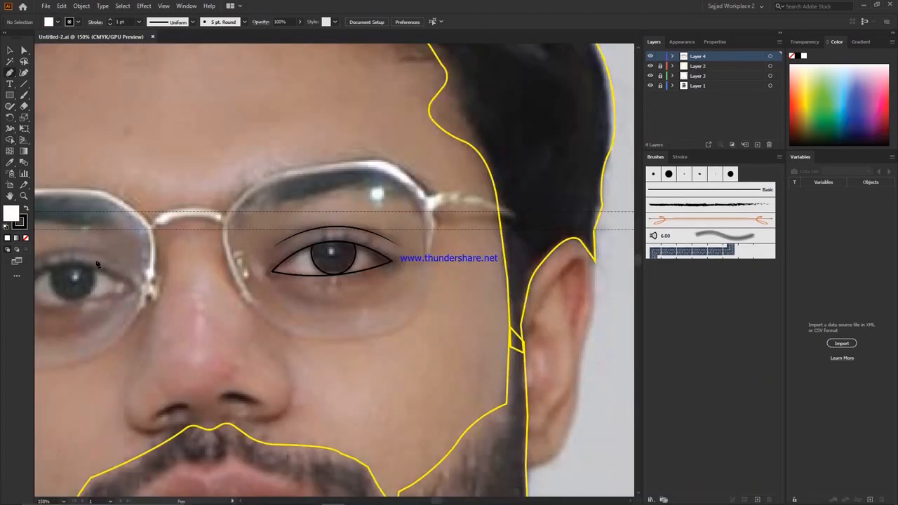
Step: Draw a closed almond-shaped Pen outline around the left eye, about 1.06 in wide and 0.35 in high, with no fill
drag(253, 147, 494, 197)
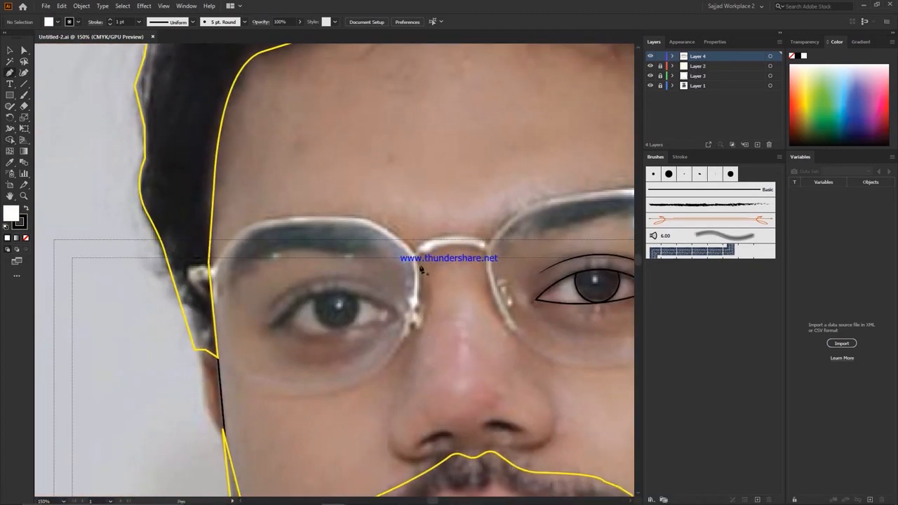
click(279, 322)
drag(398, 319, 446, 272)
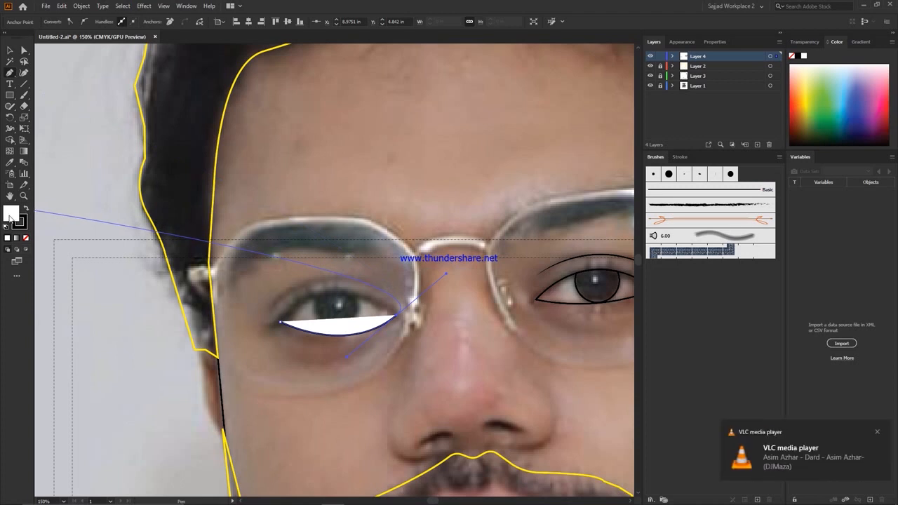
click(26, 238)
right_click(399, 322)
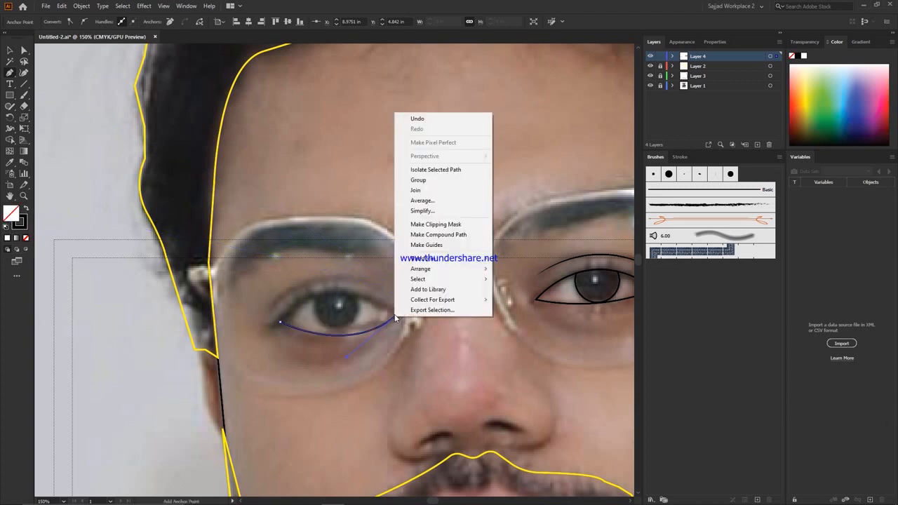
click(473, 5)
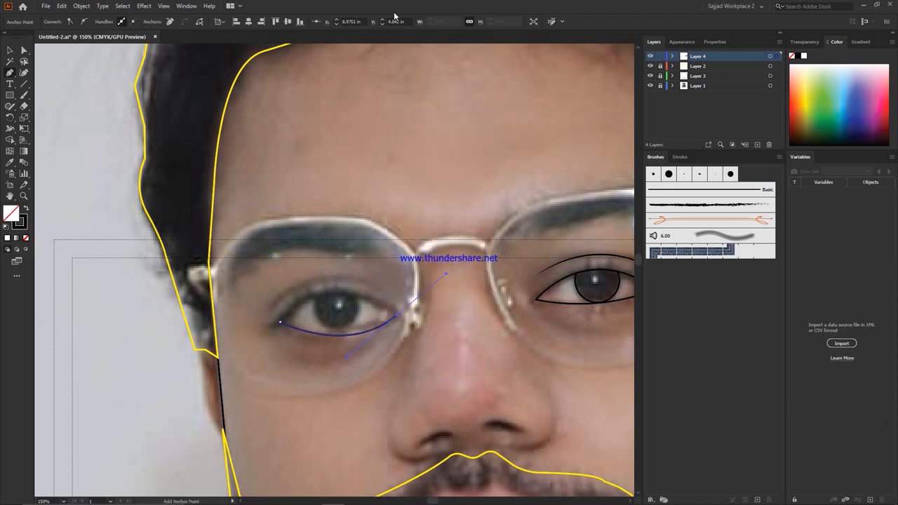
click(398, 316)
drag(280, 321, 213, 374)
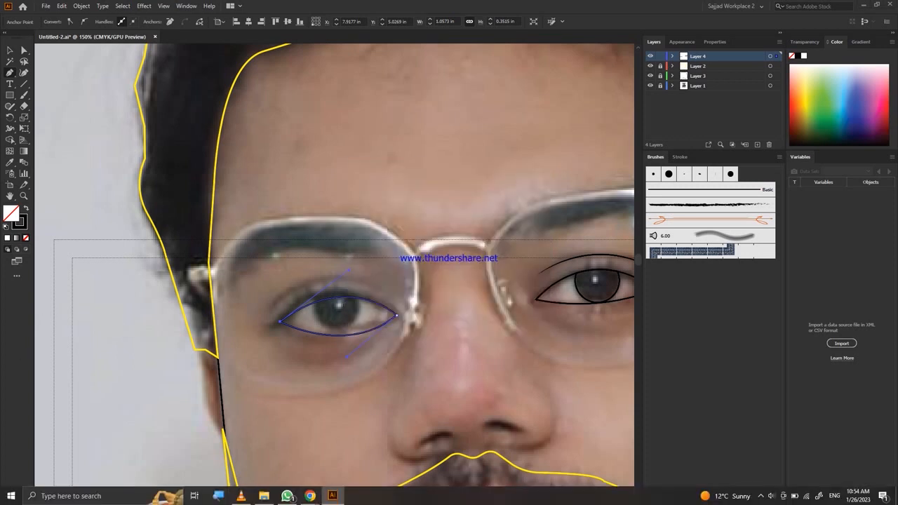
Step: Raise the upper curve of the left eye outline to follow the upper eyelid
key(a)
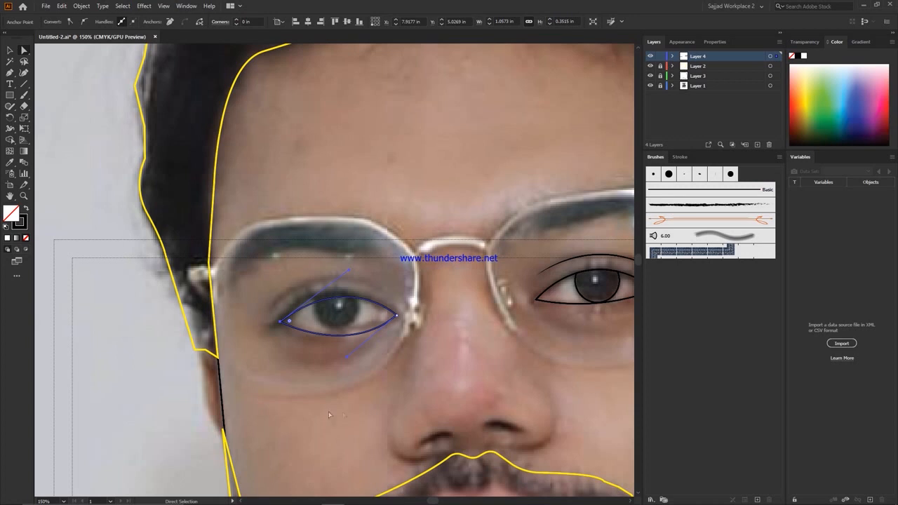
click(349, 269)
click(280, 321)
click(253, 287)
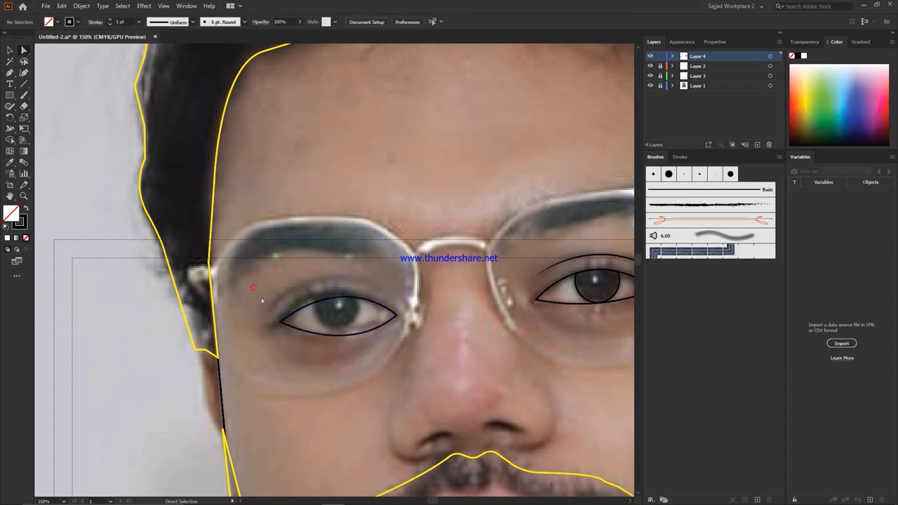
click(280, 321)
drag(350, 270, 341, 259)
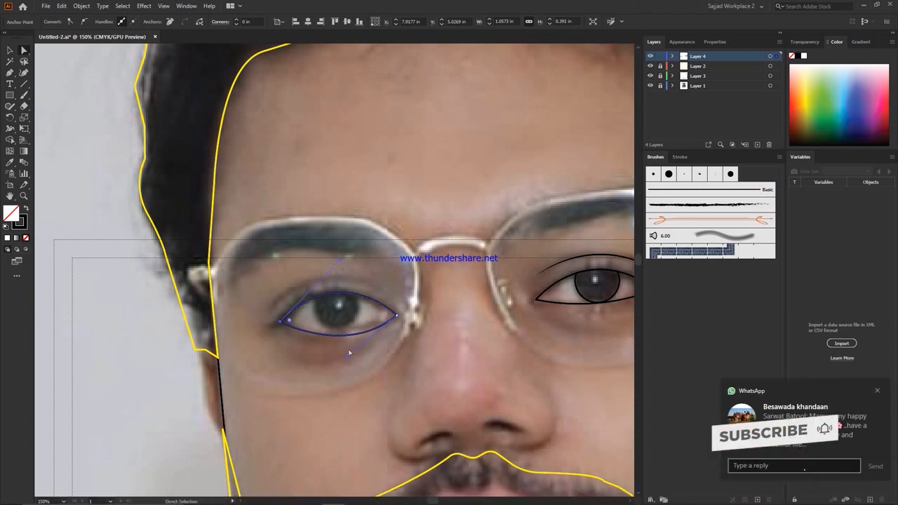
Step: Flatten the lower curve of the left eye outline to follow the lower eyelid, making the outline about 0.33 in high
mouse_move(347, 354)
mouse_down()
mouse_move(348, 341)
mouse_move(350, 349)
mouse_up()
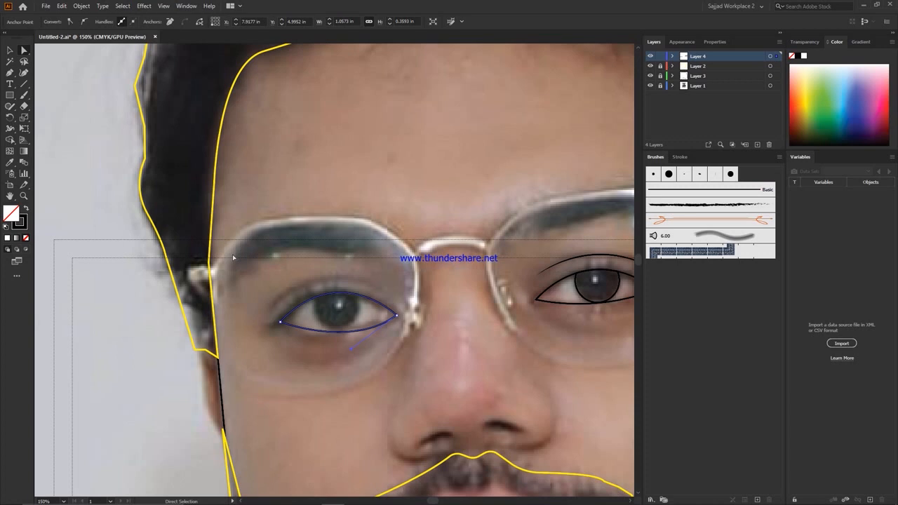
drag(356, 354, 332, 356)
click(325, 344)
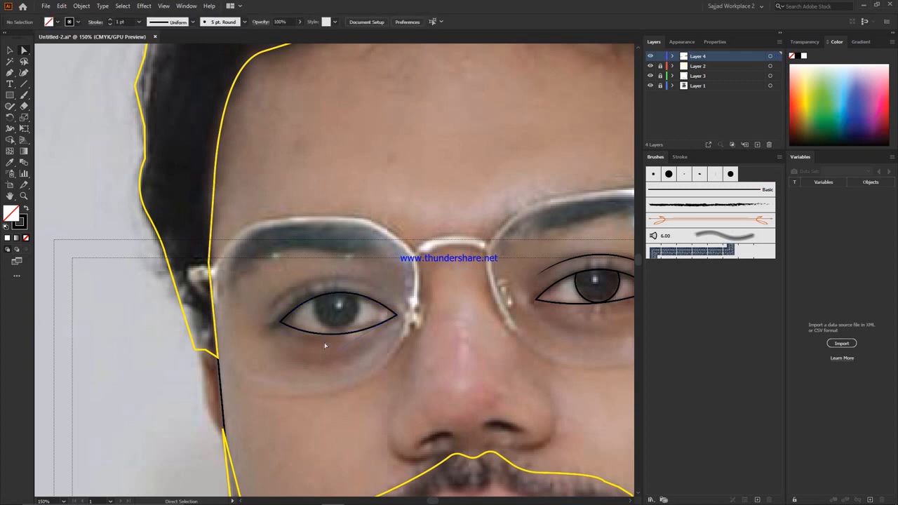
key(ctrl+z)
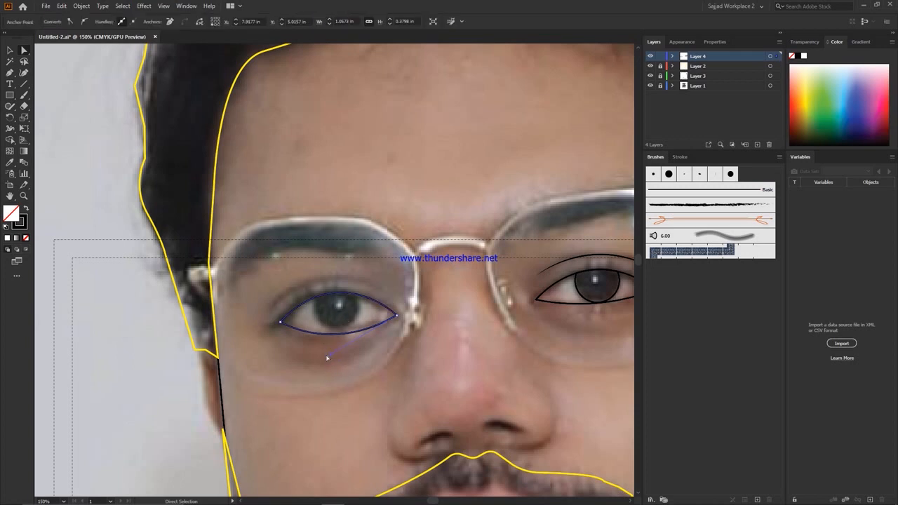
mouse_move(332, 357)
mouse_down()
mouse_move(337, 344)
mouse_move(343, 352)
mouse_up()
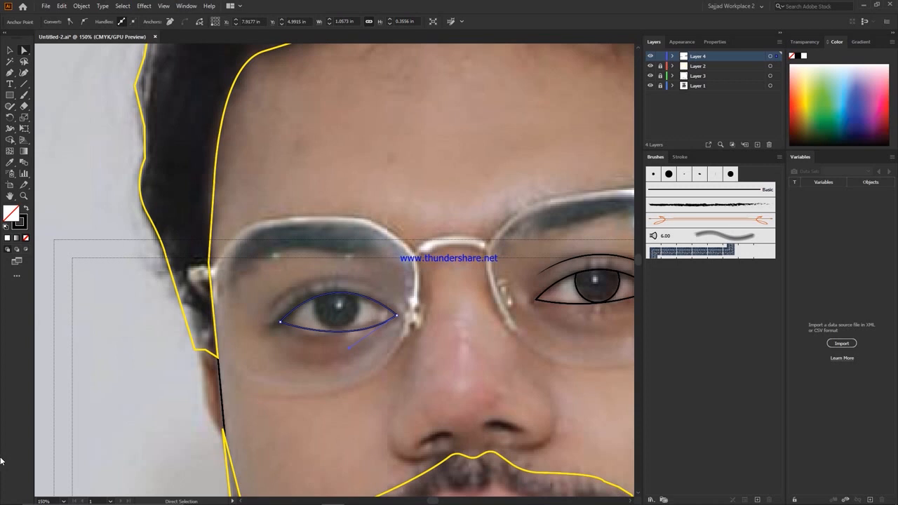
drag(349, 352, 338, 341)
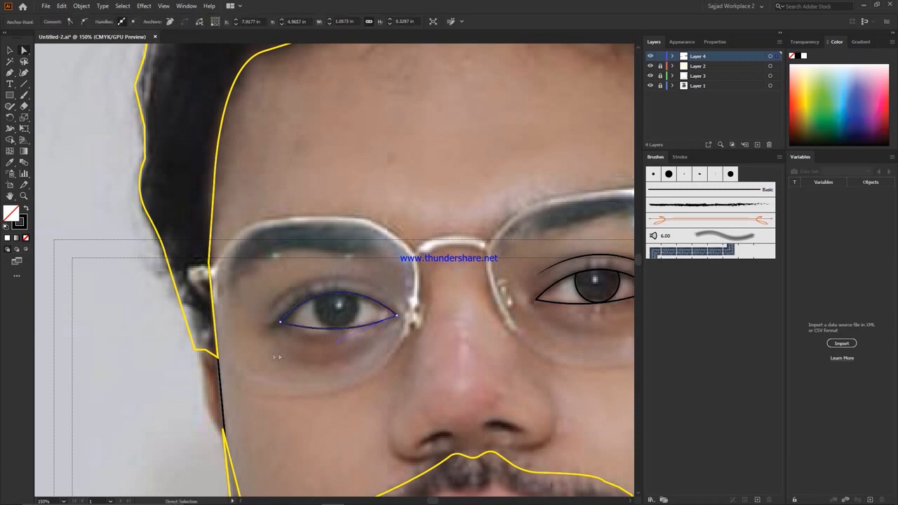
click(339, 344)
right_click(339, 343)
click(349, 329)
click(340, 344)
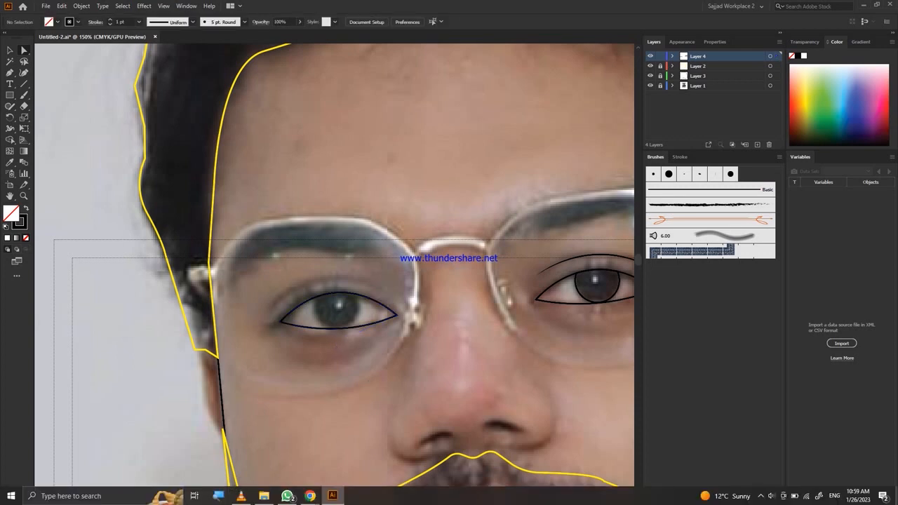
click(335, 345)
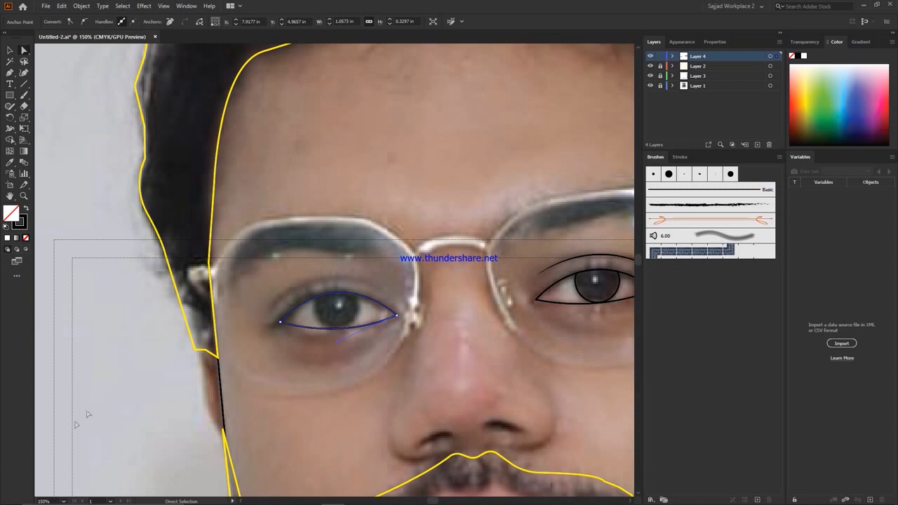
click(337, 345)
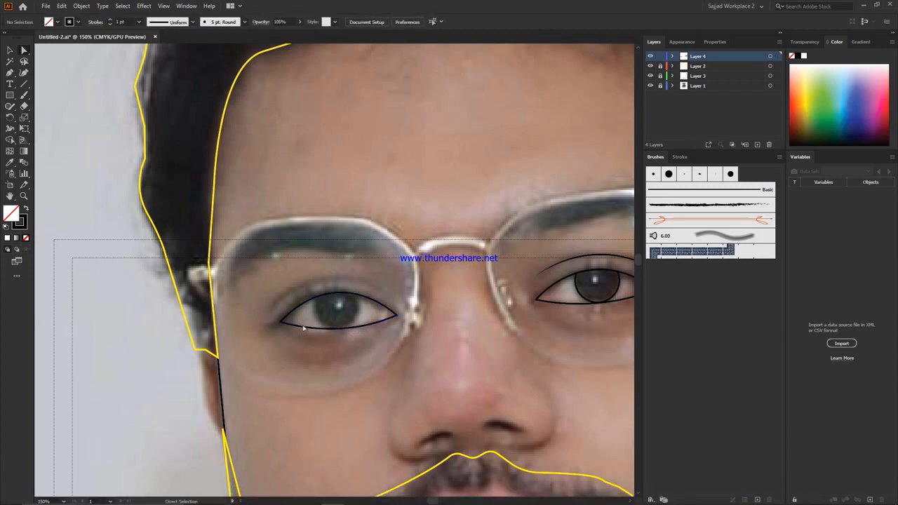
Step: Try to pull the lower curve of the left eye outline downwards, and undo the changes
drag(303, 327, 304, 330)
click(64, 6)
click(72, 17)
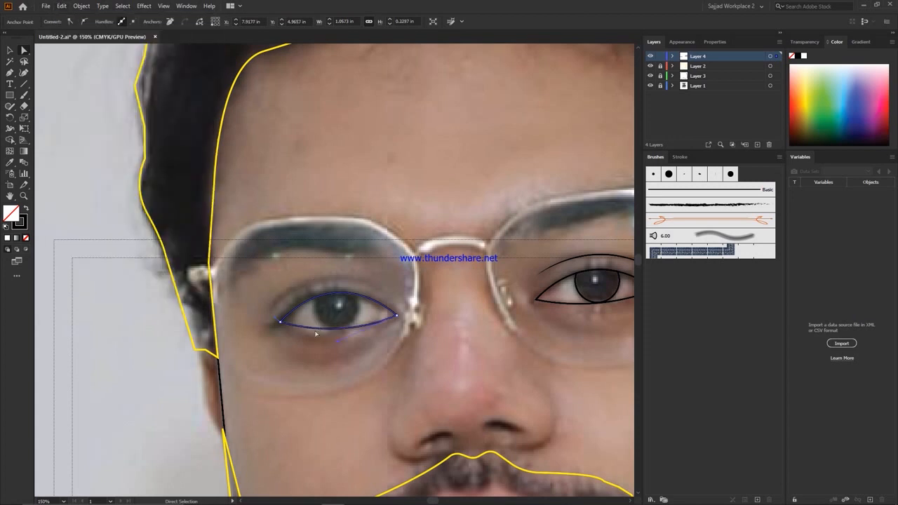
click(315, 329)
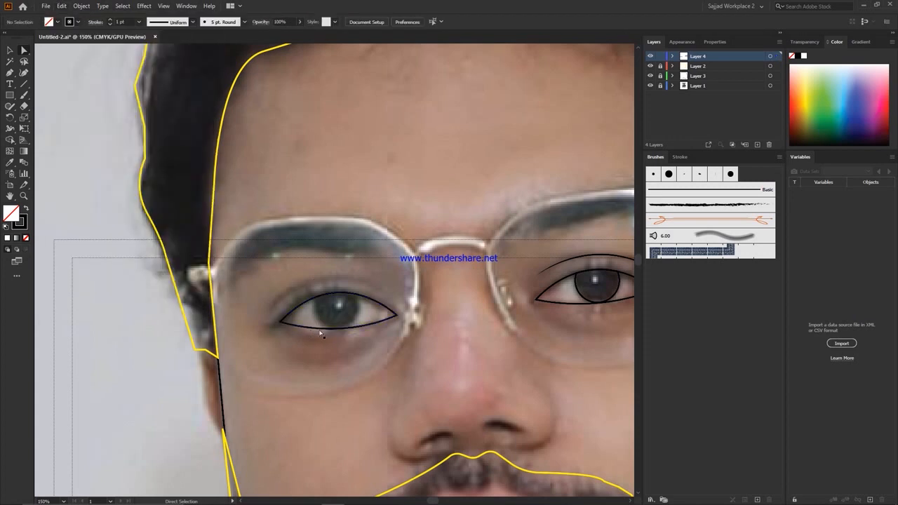
drag(321, 334, 323, 345)
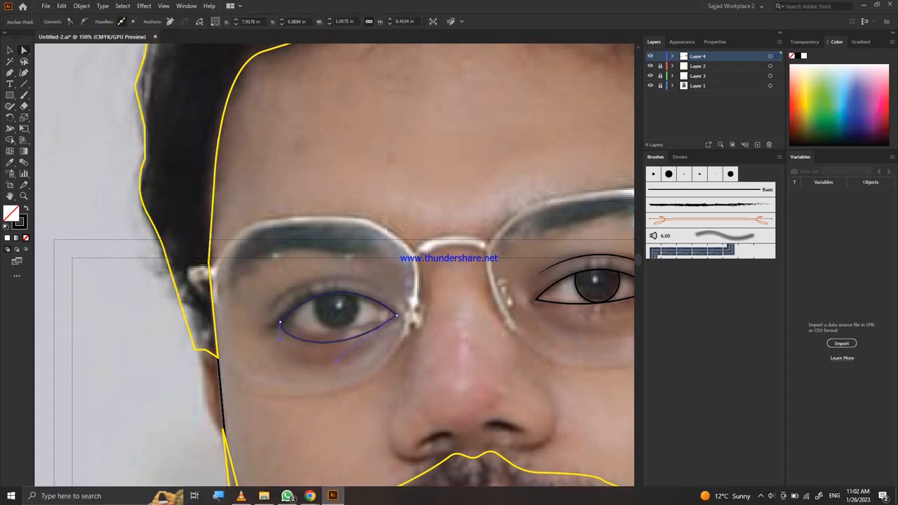
key(ctrl+z)
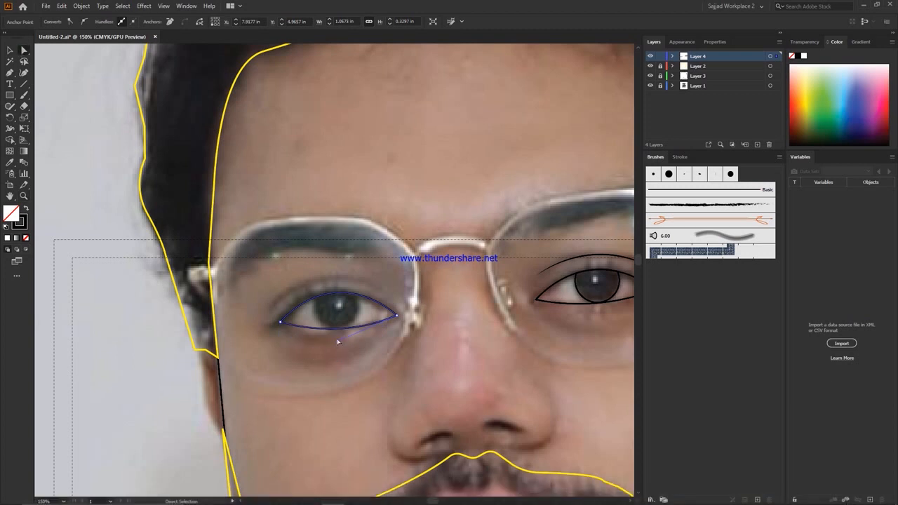
click(337, 339)
click(339, 329)
click(341, 343)
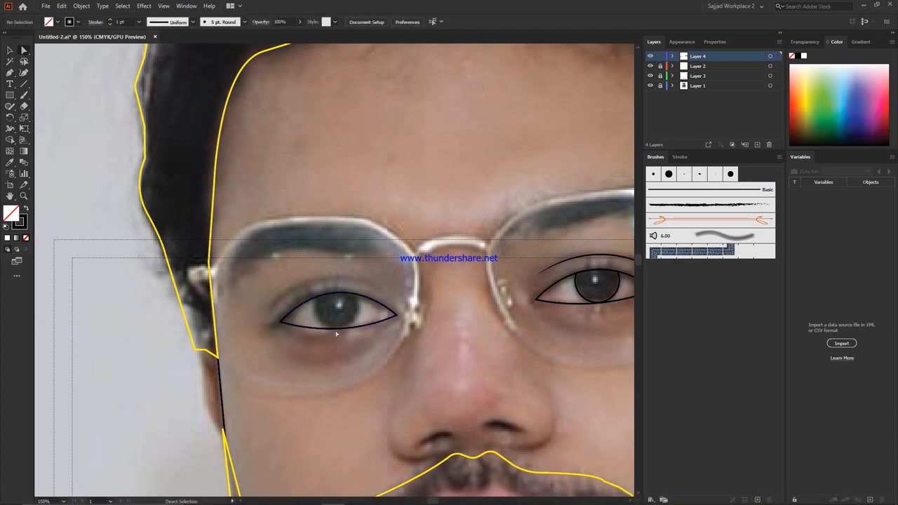
Step: Fine-tune the lower curve of the left eye outline along the lower eyelid
click(336, 330)
click(340, 342)
click(340, 328)
click(340, 341)
click(338, 329)
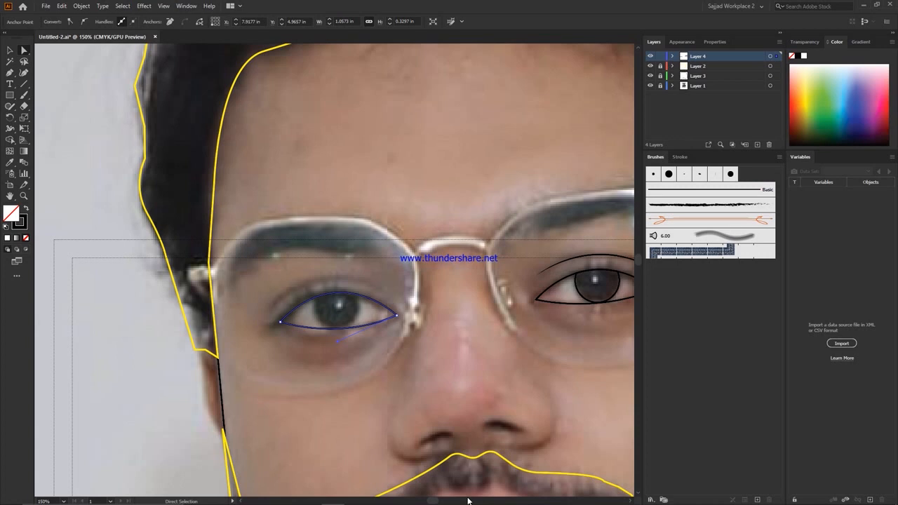
click(262, 169)
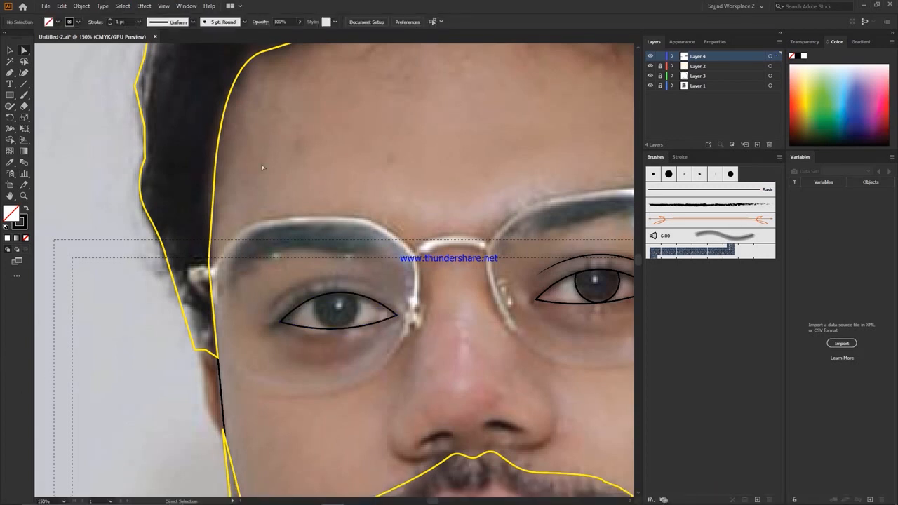
Step: Move the outer corner of the left eye outline slightly down and reshape its upper curve along the eyelid
click(339, 328)
click(433, 97)
drag(280, 322, 281, 324)
click(332, 257)
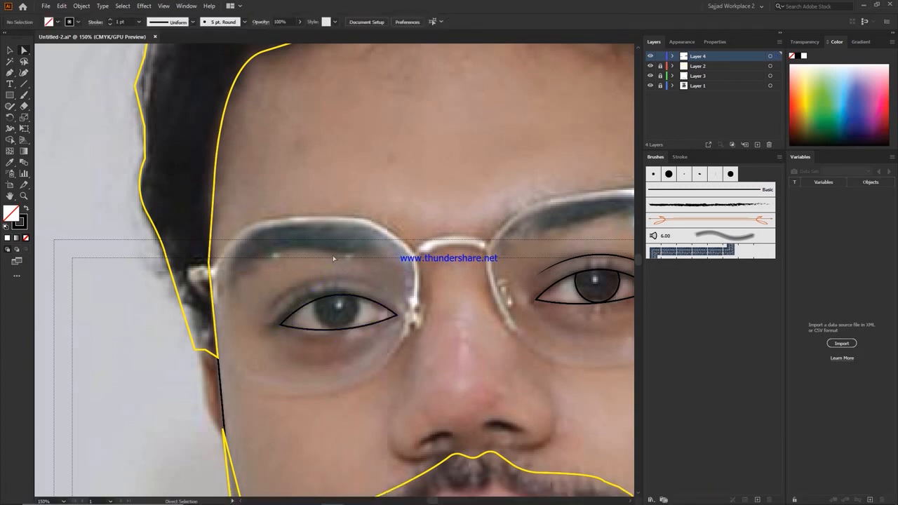
click(338, 294)
drag(339, 268, 325, 265)
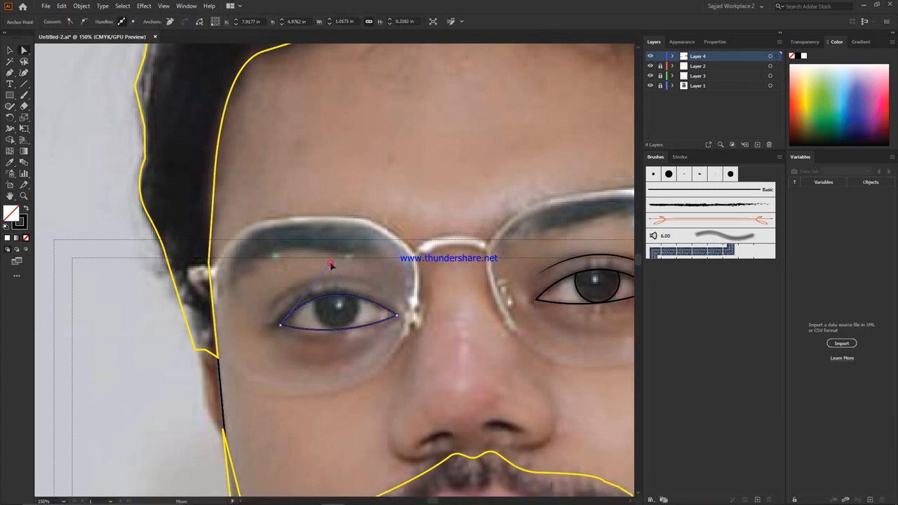
click(330, 263)
Step: Draw a circle about 0.40 in wide over the left iris and trim the part above the upper eyelid with Shape Builder
key(l)
drag(314, 284, 358, 327)
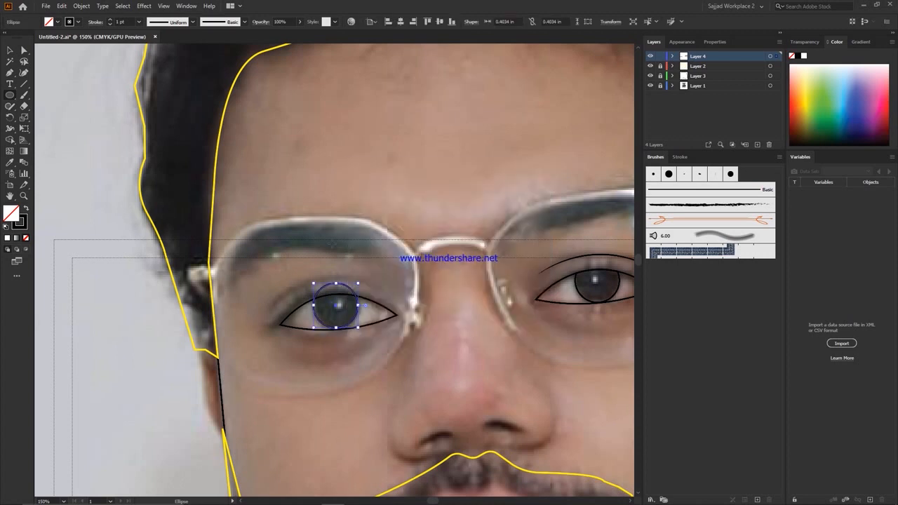
shift+click(371, 303)
key(shift+m)
alt+click(336, 288)
key(v)
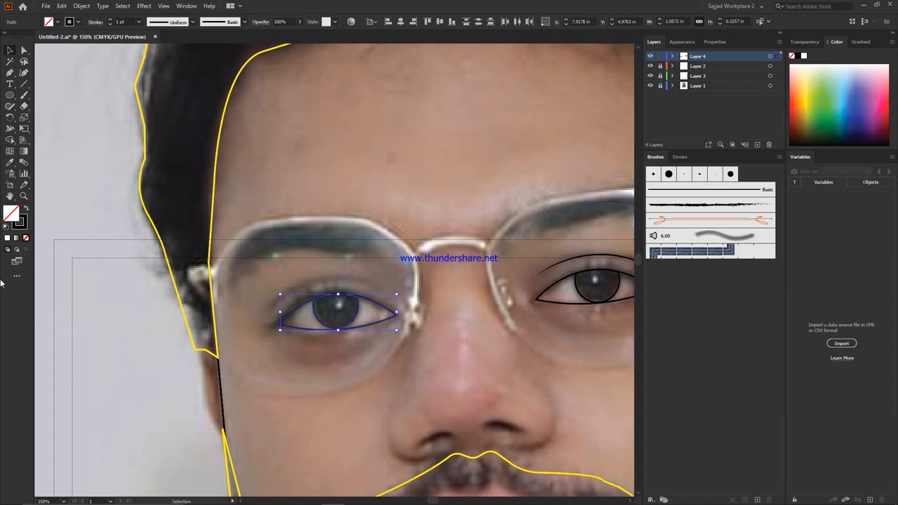
Step: Draw a curved Pen line around the right wing of the nose on Layer 5, about 0.34 in wide and 0.50 in high
click(536, 389)
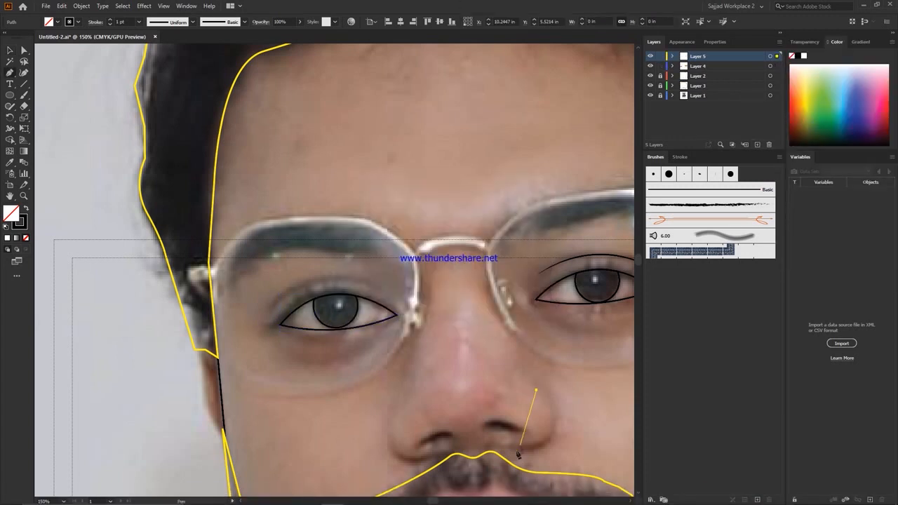
drag(517, 444, 418, 447)
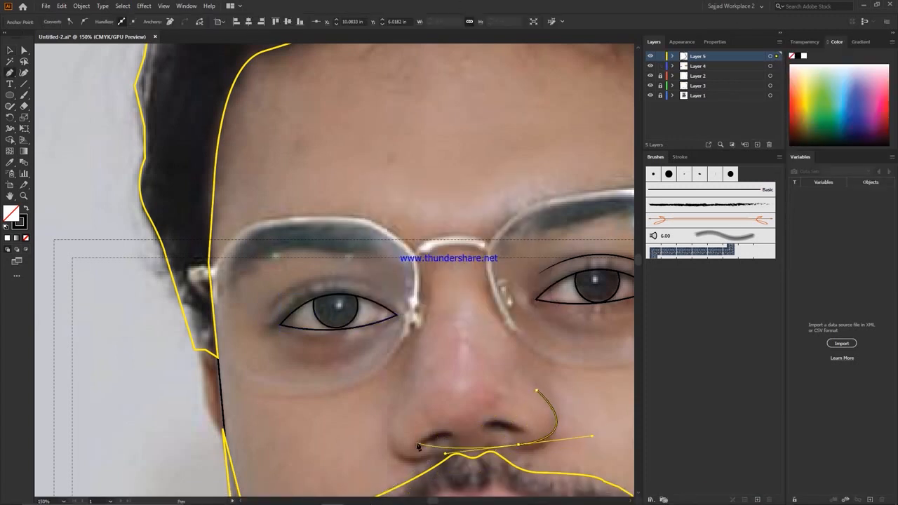
key(v)
Step: Give the right nose curve a width profile tapered at both ends and a 1 pt stroke
click(192, 21)
click(164, 52)
click(563, 423)
click(552, 435)
click(139, 22)
click(150, 64)
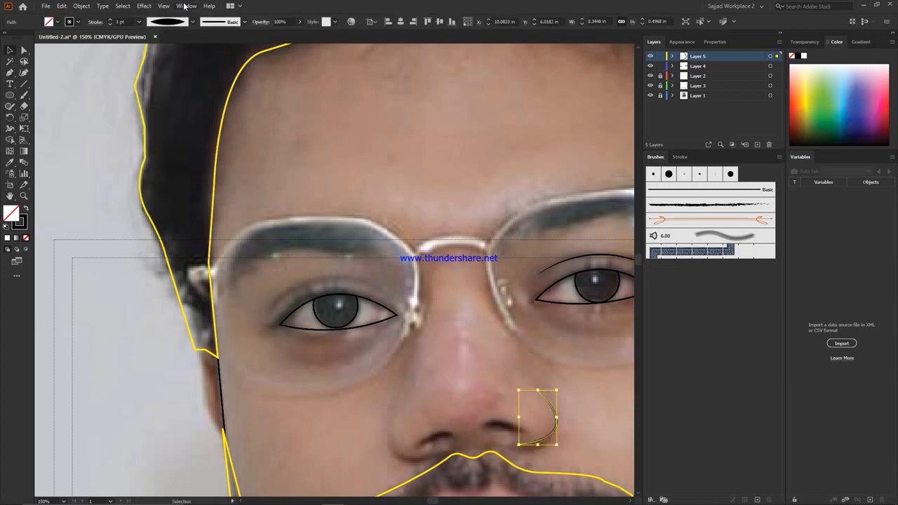
click(456, 283)
Step: Draw a matching tapered Pen curve around the left wing of the nose
click(8, 73)
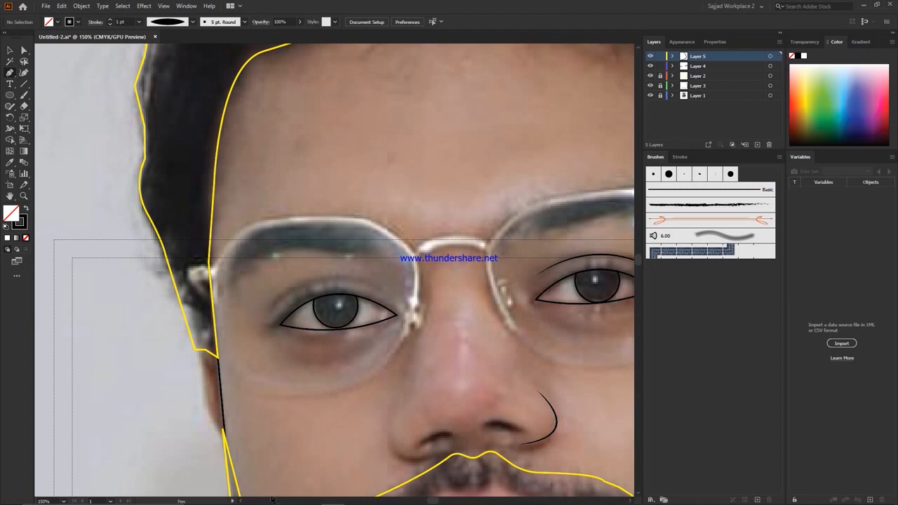
click(387, 428)
drag(415, 457, 448, 458)
key(v)
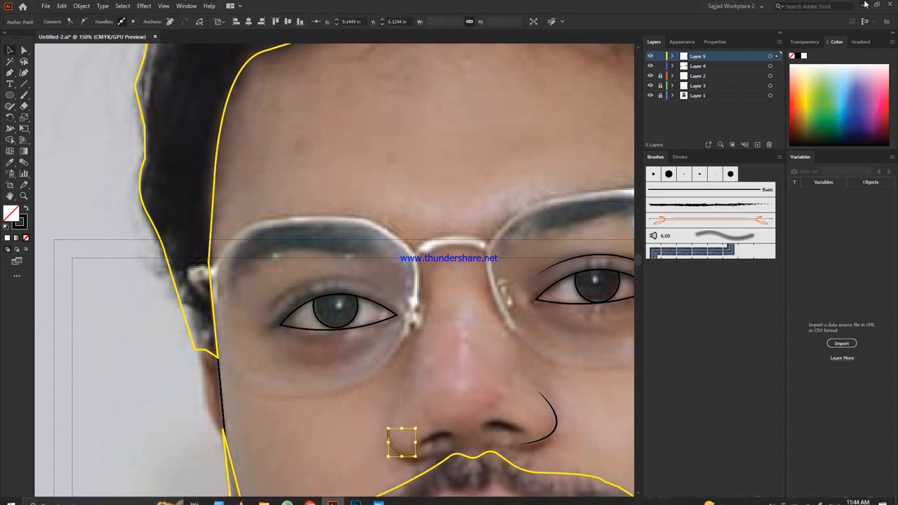
Step: Lower the bottom ends of both nose curves slightly and extend the left curve's upper end upwards
key(a)
drag(520, 445, 525, 447)
click(388, 429)
drag(415, 455, 415, 460)
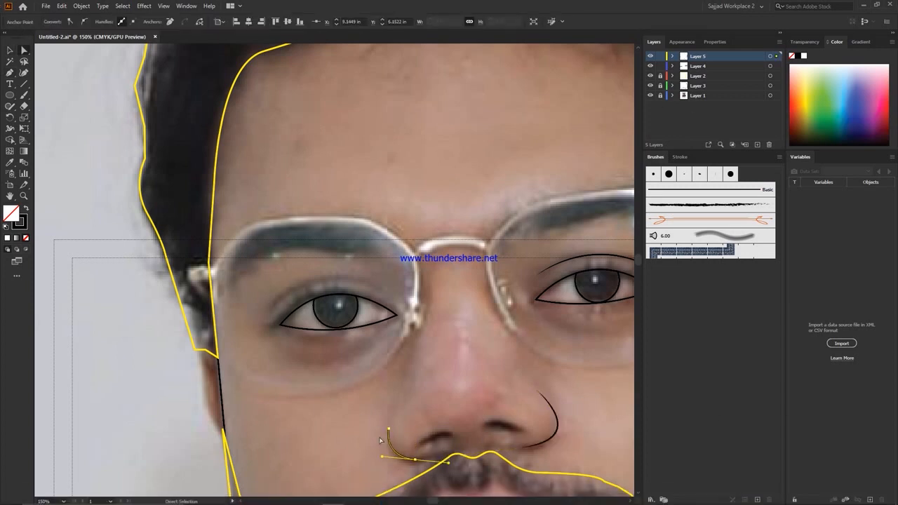
drag(388, 428, 389, 421)
key(v)
click(558, 372)
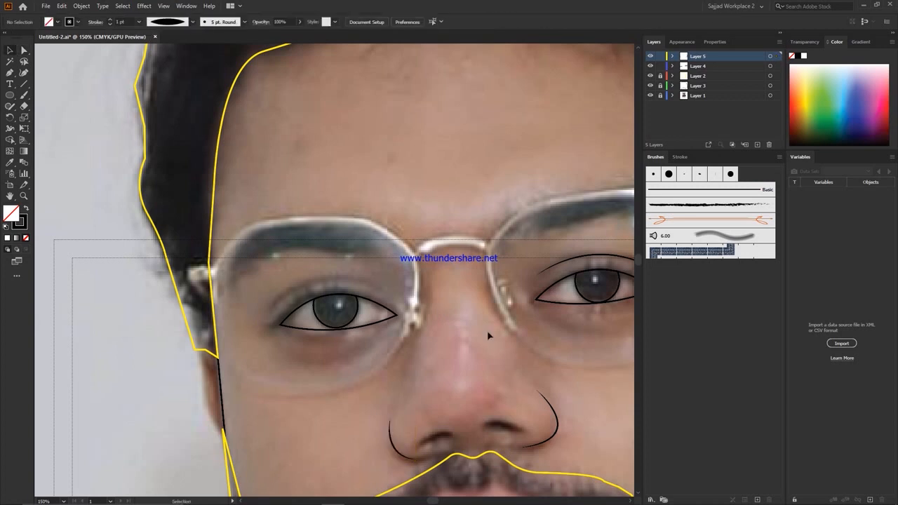
Step: Draw an arched eyelid crease line above the left eye on Layer 4 and fine-tune its outer end
click(702, 66)
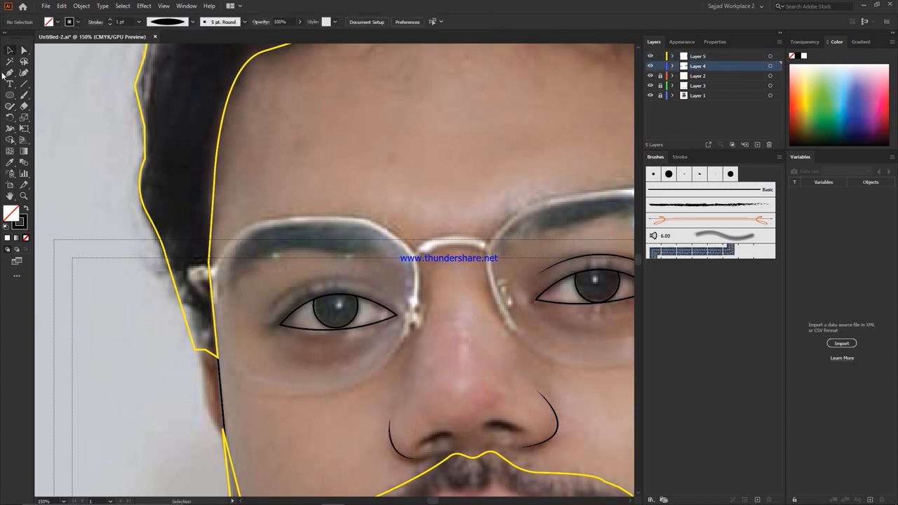
key(p)
click(273, 306)
mouse_move(375, 287)
mouse_down()
mouse_move(412, 320)
mouse_move(424, 316)
mouse_up()
key(v)
key(a)
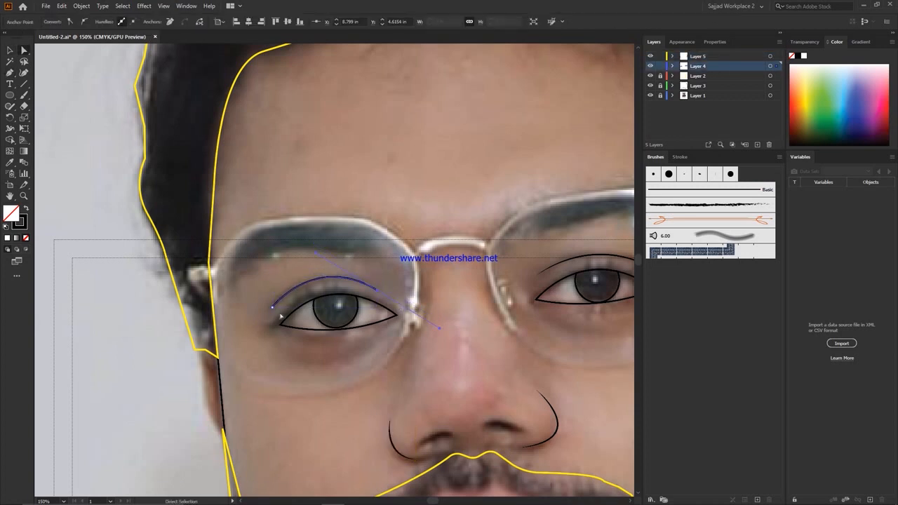
drag(272, 307, 273, 308)
Step: Apply the width profile tapered at both ends to the left eyelid crease line
key(v)
click(192, 21)
click(168, 51)
click(494, 162)
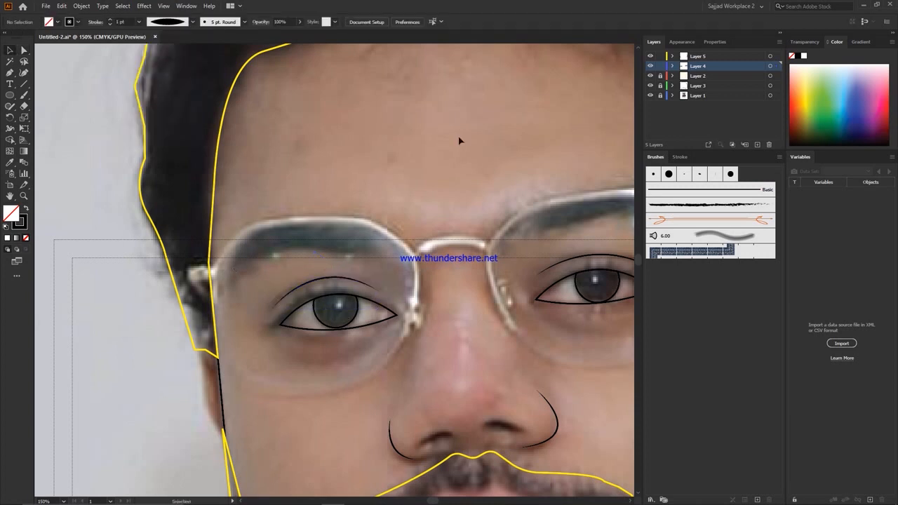
Step: Draw a closed Pen outline around the left eyebrow, about 1.37 in wide and 0.67 in high, with no fill
key(p)
click(244, 281)
drag(309, 249, 340, 272)
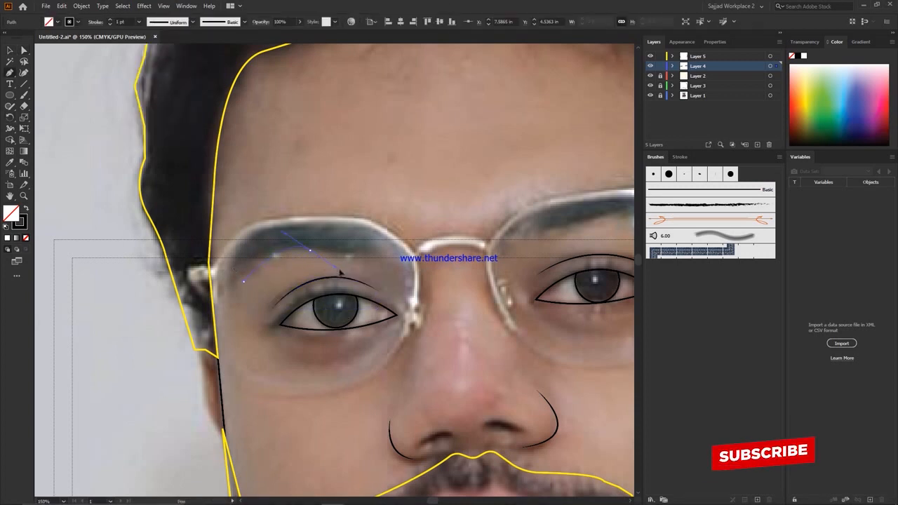
click(378, 256)
click(377, 224)
click(291, 219)
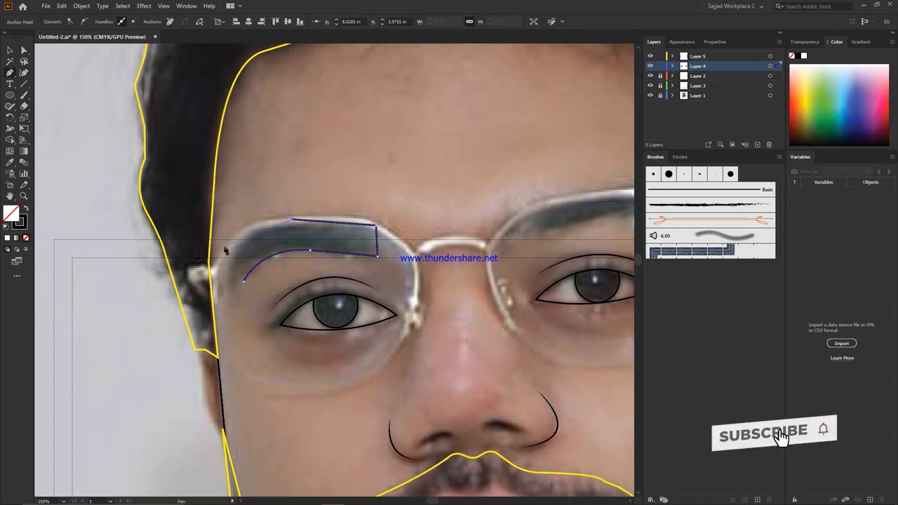
drag(226, 263, 223, 310)
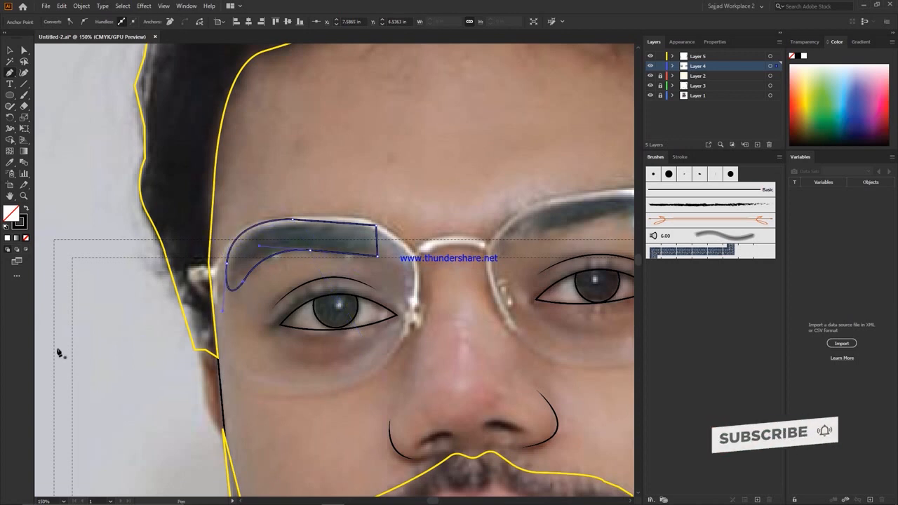
Step: Refine the upper curve of the left eyebrow outline and round its two inner corners
key(a)
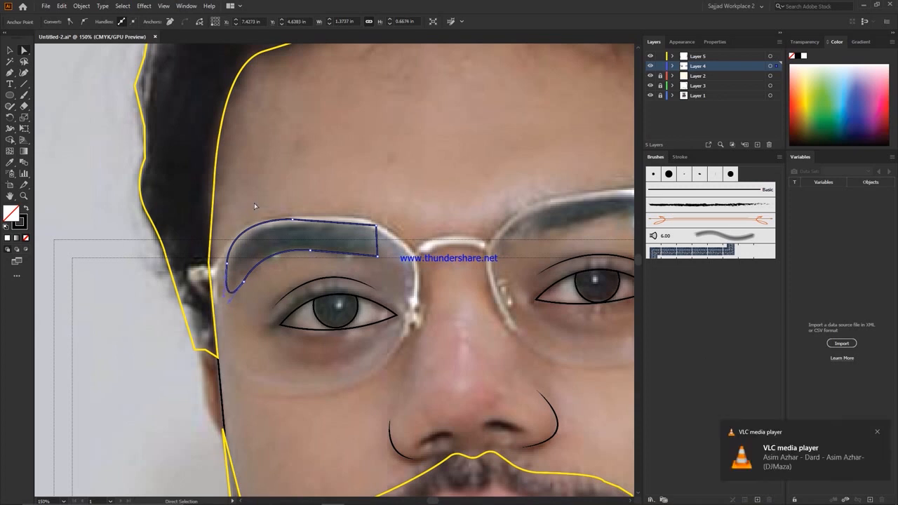
drag(392, 213, 366, 247)
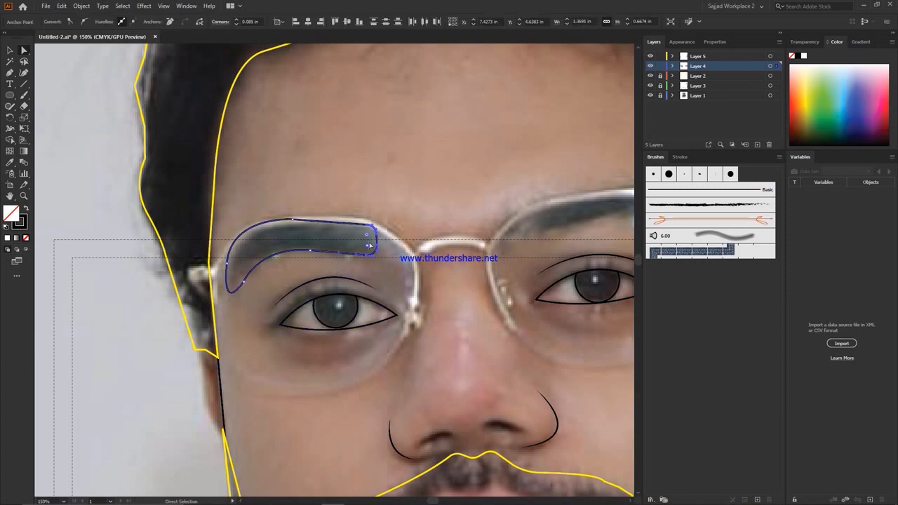
key(ctrl+z)
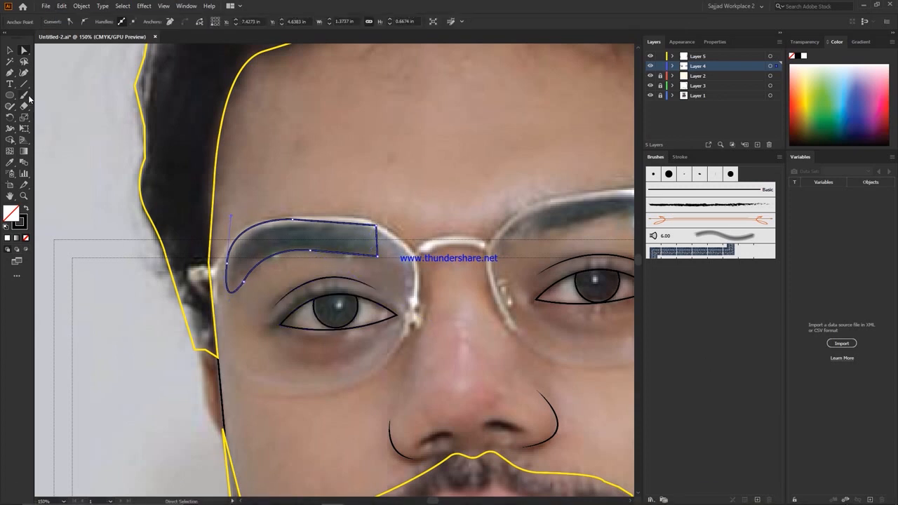
drag(231, 217, 234, 223)
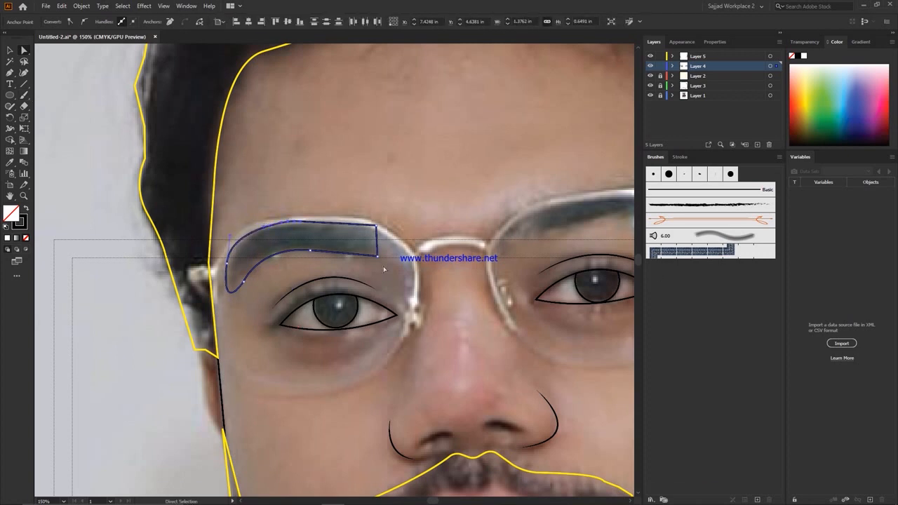
drag(384, 269, 367, 234)
click(468, 192)
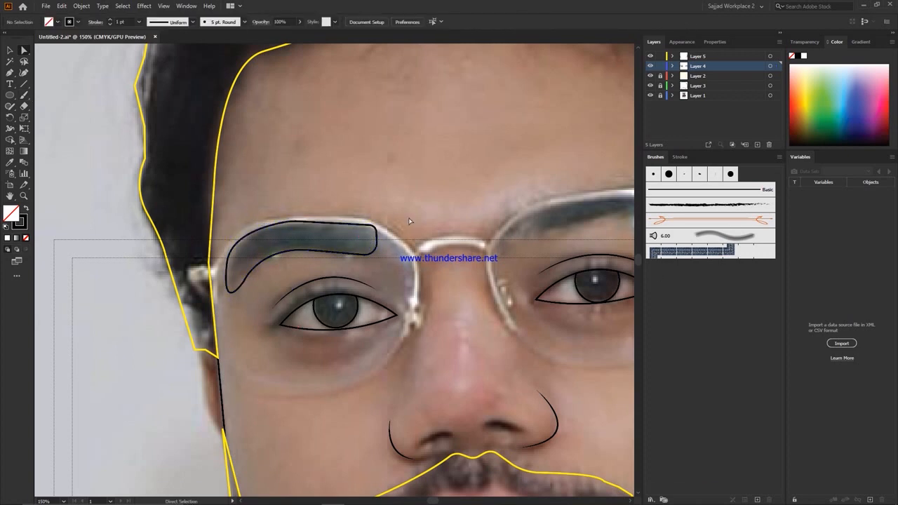
Step: Draw the lower edge of the right eyebrow outline from its inner end to its outer tip
key(p)
click(514, 237)
drag(562, 105, 382, 137)
drag(390, 262, 436, 250)
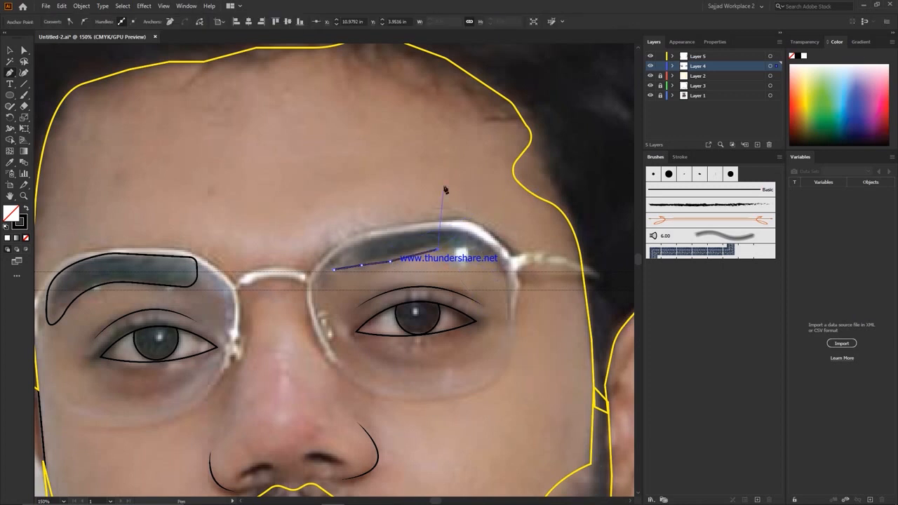
right_click(506, 280)
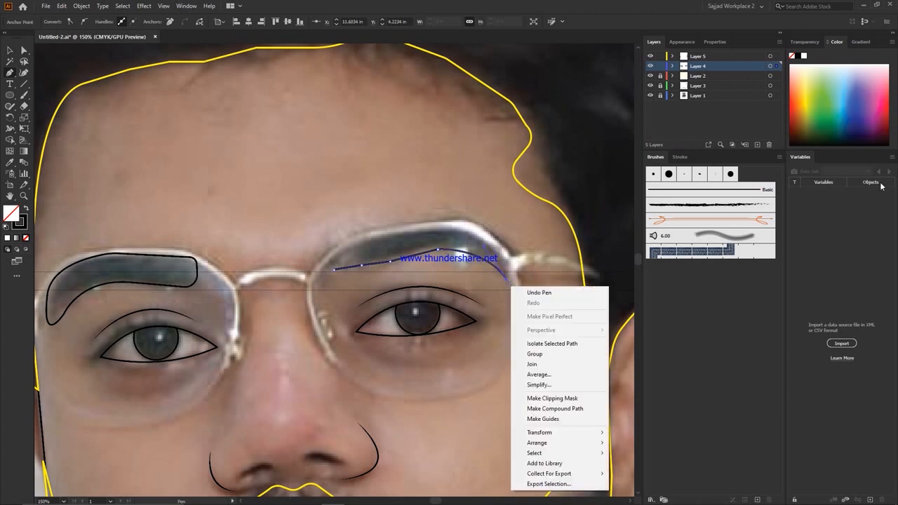
Step: Change the selection colour of Layer 4 to green
click(767, 70)
click(779, 42)
click(820, 90)
click(433, 232)
click(423, 251)
click(444, 294)
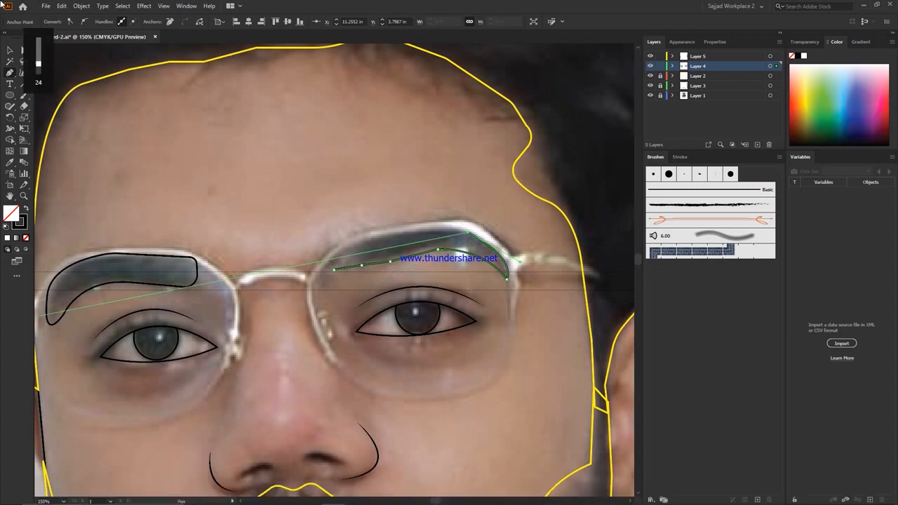
Step: Complete the upper edge of the right eyebrow outline and shift its inner corner slightly outwards
key(super+s)
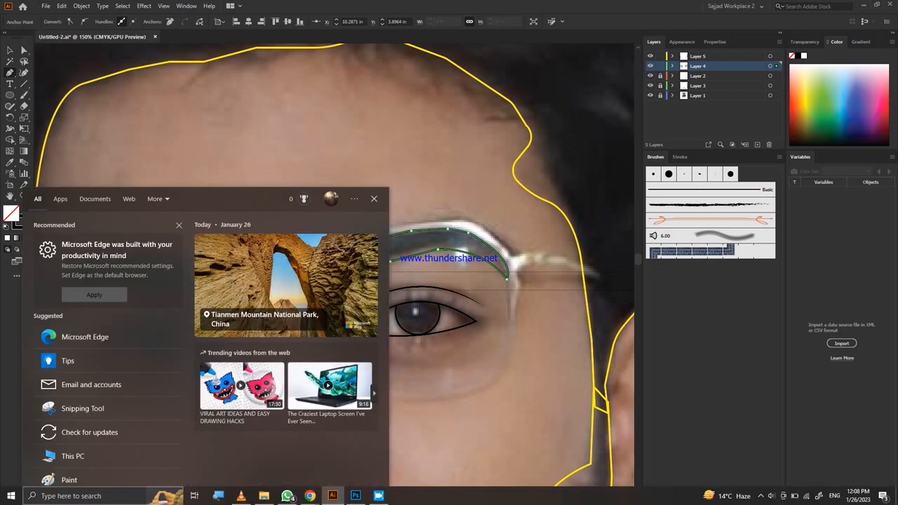
drag(334, 269, 328, 274)
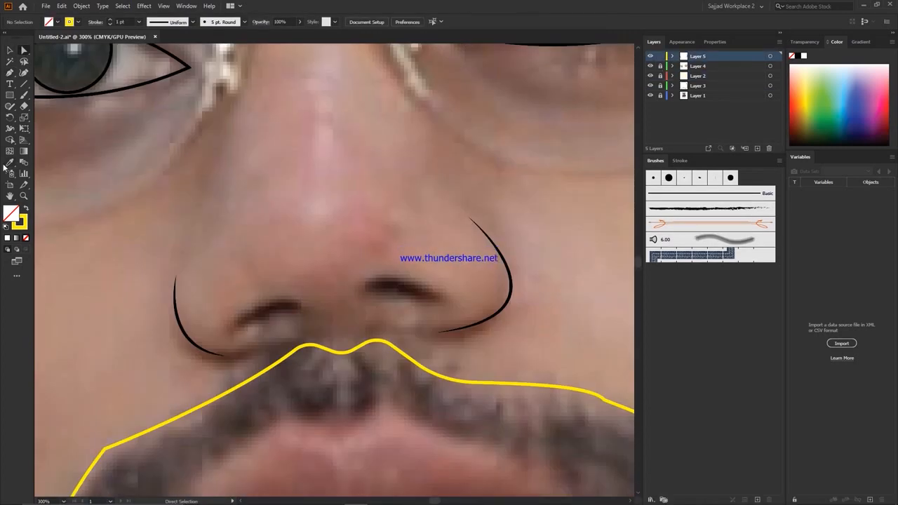
Step: Draw a closed Pen outline around the right nostril on Layer 5 with a yellow stroke and no fill
click(443, 293)
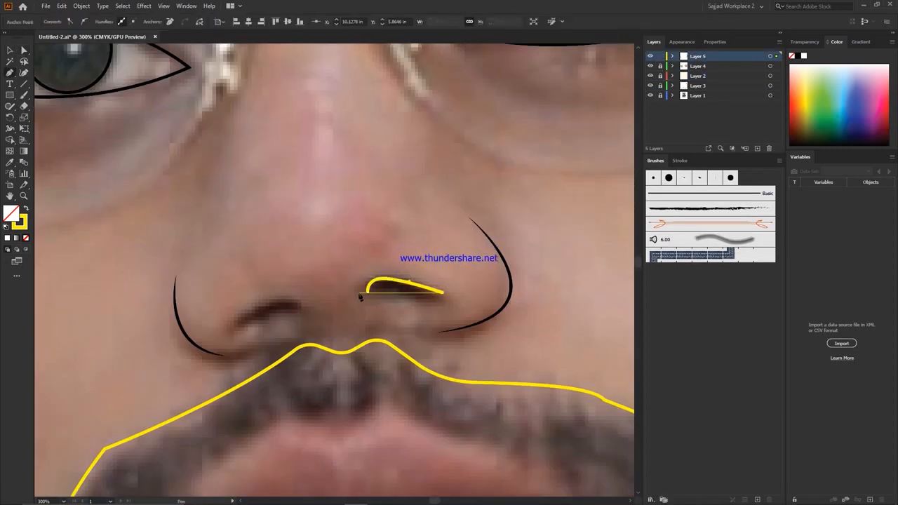
drag(265, 272, 297, 273)
scroll(297, 273, down, 2)
Step: Lock the two nose curves within Layer 5 and adjust the curvature of the right nostril outline
key(a)
click(510, 214)
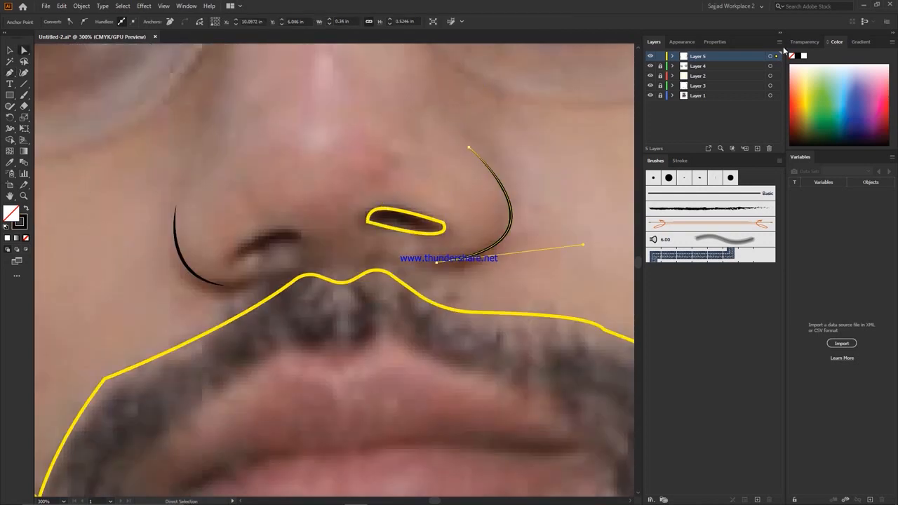
click(672, 56)
click(769, 66)
drag(445, 232, 435, 247)
click(347, 240)
Step: Draw a closed outline around the left nostril, about 0.3 in wide, and reshape its lower edge with added anchor points
click(10, 73)
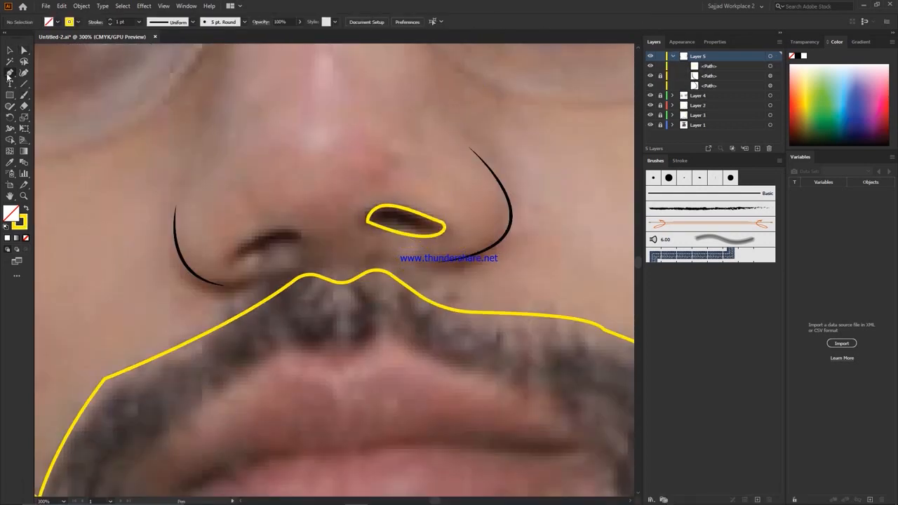
click(237, 247)
drag(302, 234, 329, 250)
drag(239, 247, 226, 244)
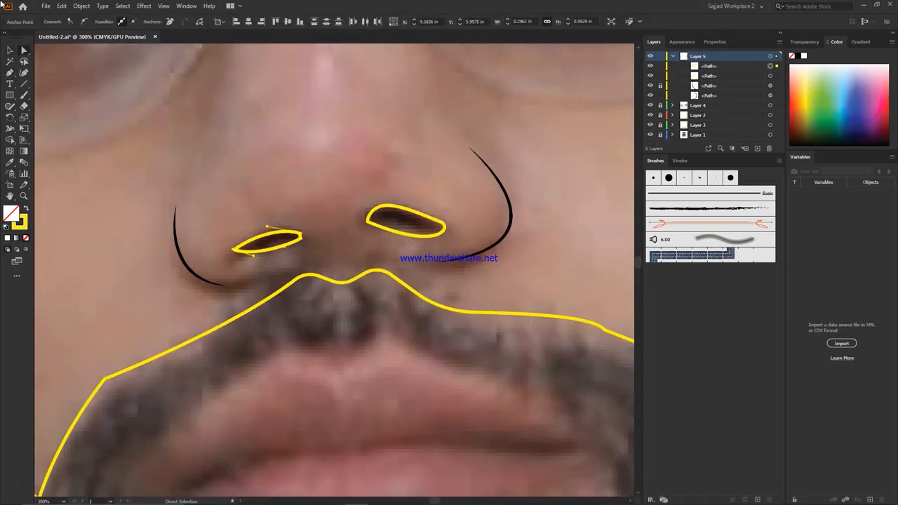
key(p)
click(245, 253)
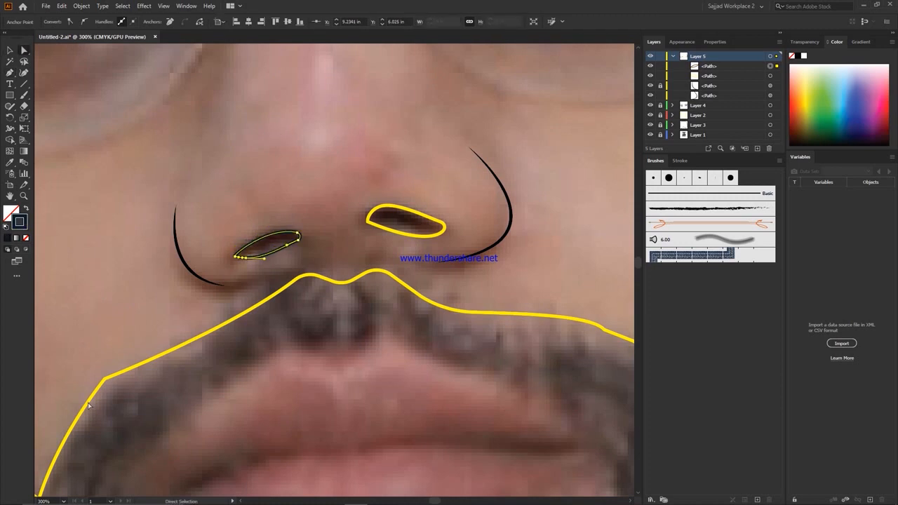
Step: Fill both nostril outlines with dark brown and remove their stroke
click(366, 223)
key(ctrl+minus)
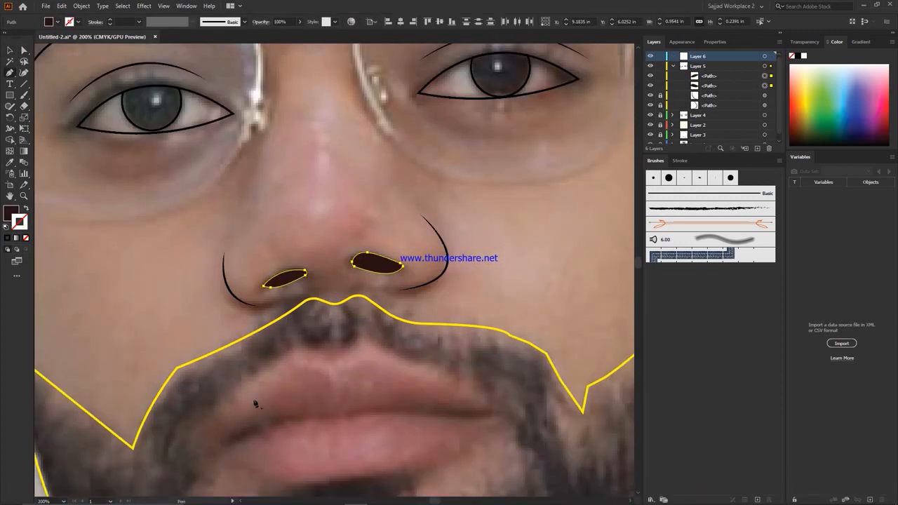
Step: Draw a closed Pen outline around the upper lip on Layer 6 with a dark brown stroke and no fill
click(213, 413)
click(298, 351)
drag(362, 346, 393, 315)
click(362, 345)
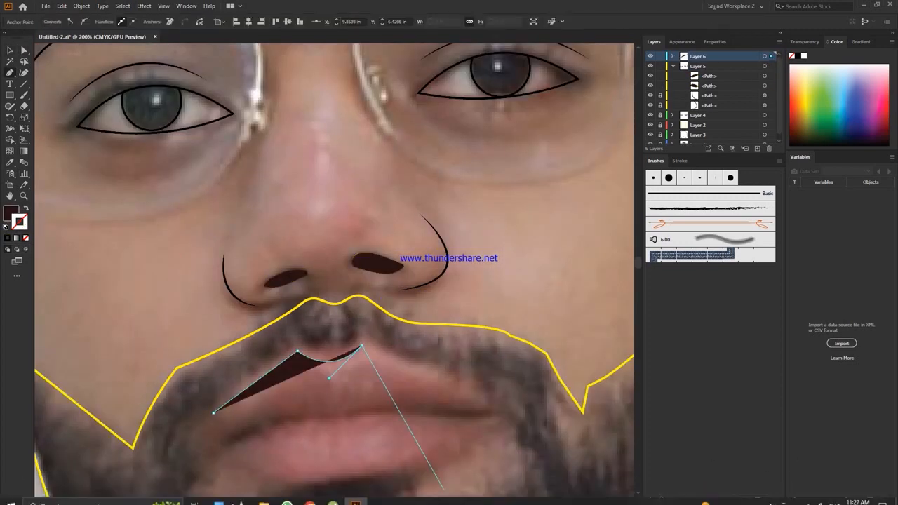
key(shift+x)
click(499, 413)
click(481, 416)
click(462, 414)
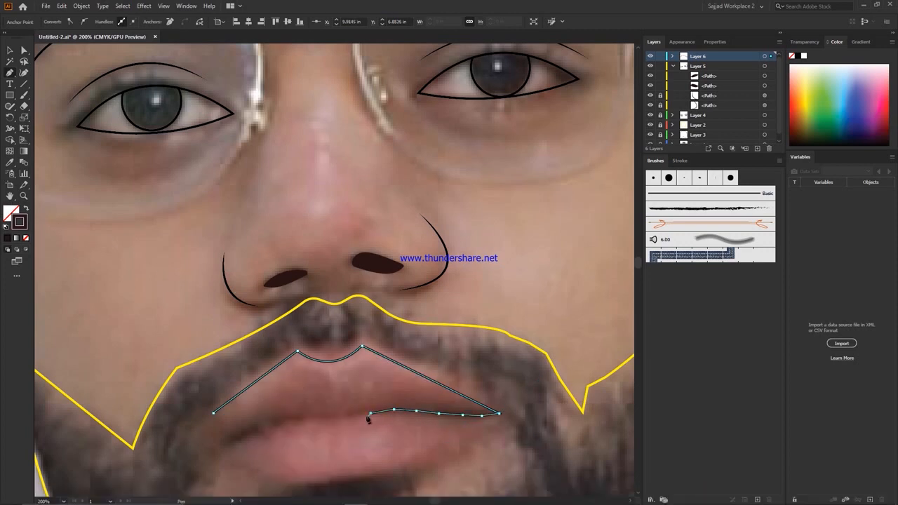
click(237, 432)
click(222, 440)
click(211, 438)
click(213, 413)
Step: Reshape the upper lip outline by rounding its two peaks and adjusting its sides and left corner to match the photo
key(a)
drag(217, 417, 223, 419)
key(a)
drag(465, 379, 467, 382)
click(182, 215)
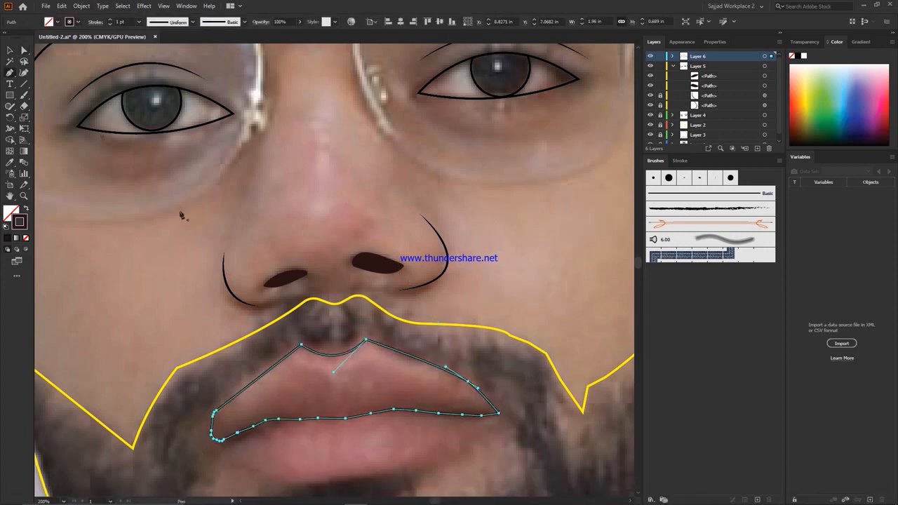
drag(302, 350, 301, 360)
click(456, 374)
click(220, 440)
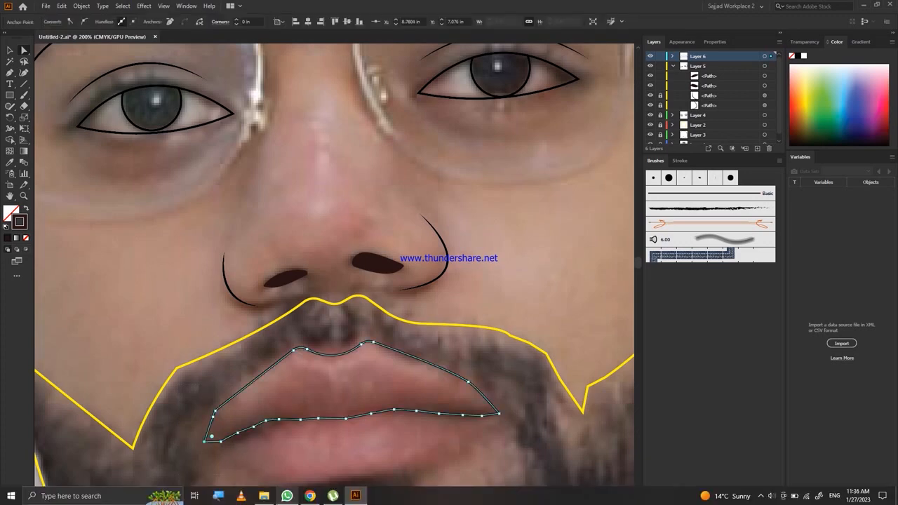
Step: Draw a closed Pen outline around the lower lip, overlapping the upper lip outline and ending at the right mouth corner
key(p)
key(ctrl+shift+a)
click(494, 411)
click(488, 428)
click(480, 436)
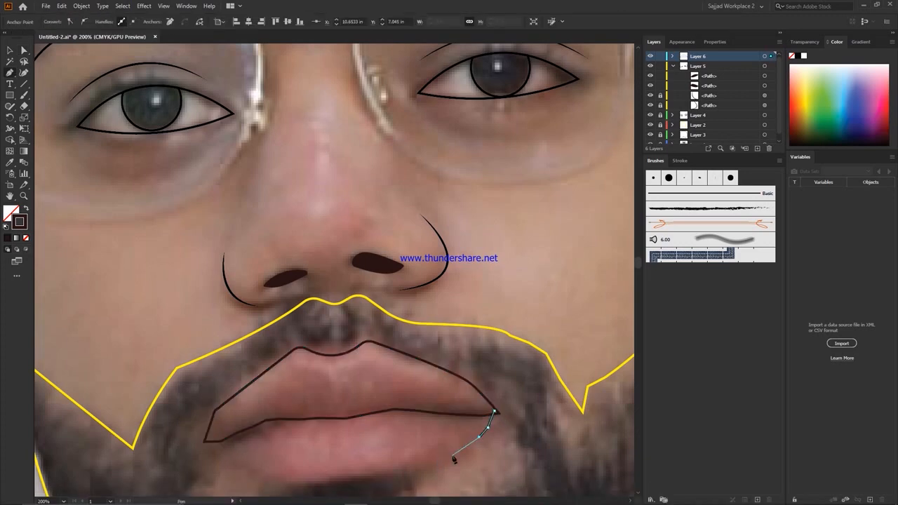
click(244, 461)
click(235, 453)
click(226, 445)
click(219, 435)
click(226, 425)
click(387, 393)
click(494, 411)
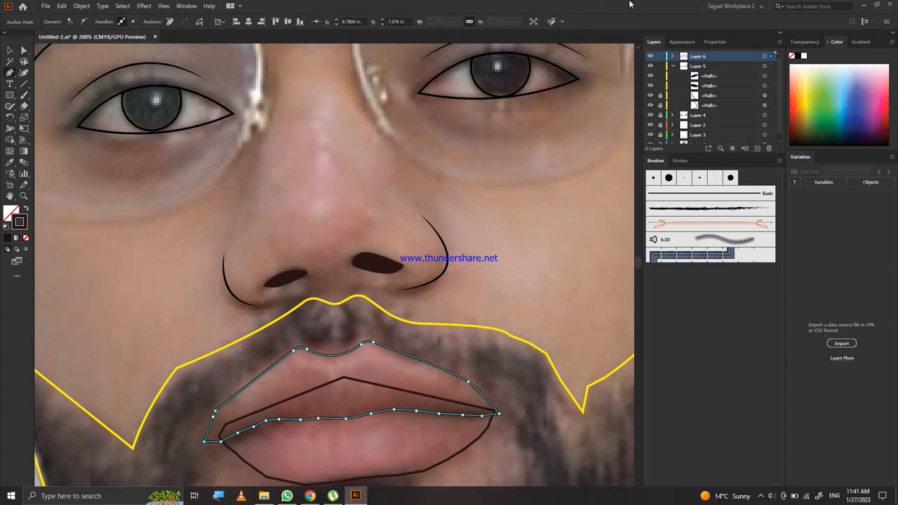
Step: Paste a copy of the upper lip outline in front and trim the overlapping lower lip with Shape Builder
click(61, 6)
click(84, 73)
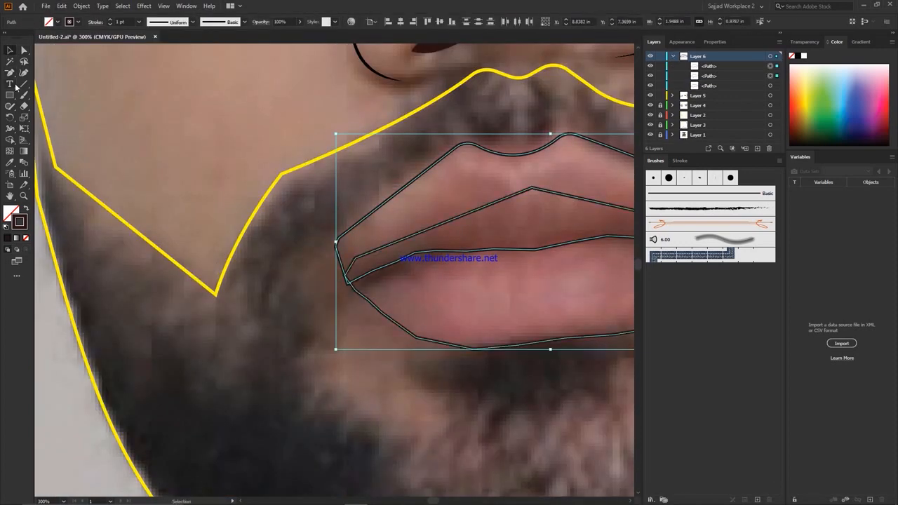
key(shift+m)
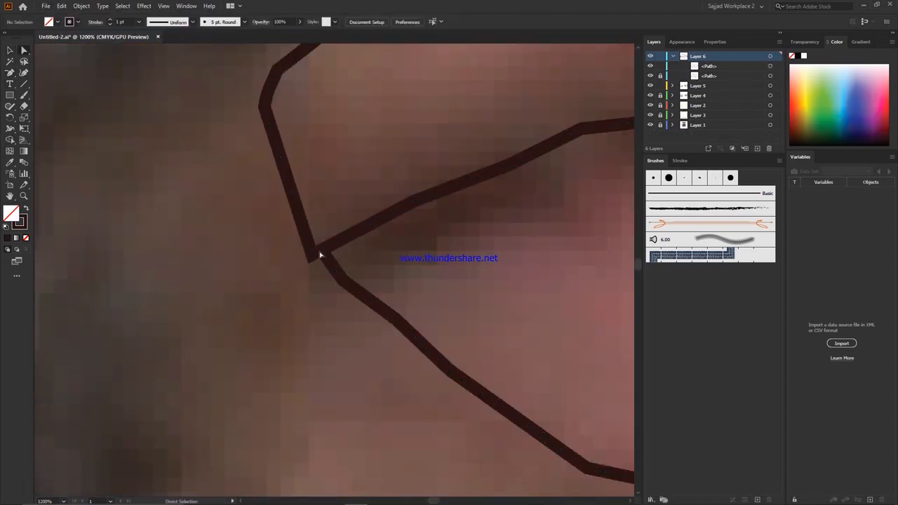
Step: Adjust the anchor points at both mouth corners so the upper and lower lip outlines meet
click(314, 253)
key(ctrl+shift+a)
key(ctrl+1)
key(ctrl+plus)
drag(543, 46, 477, 390)
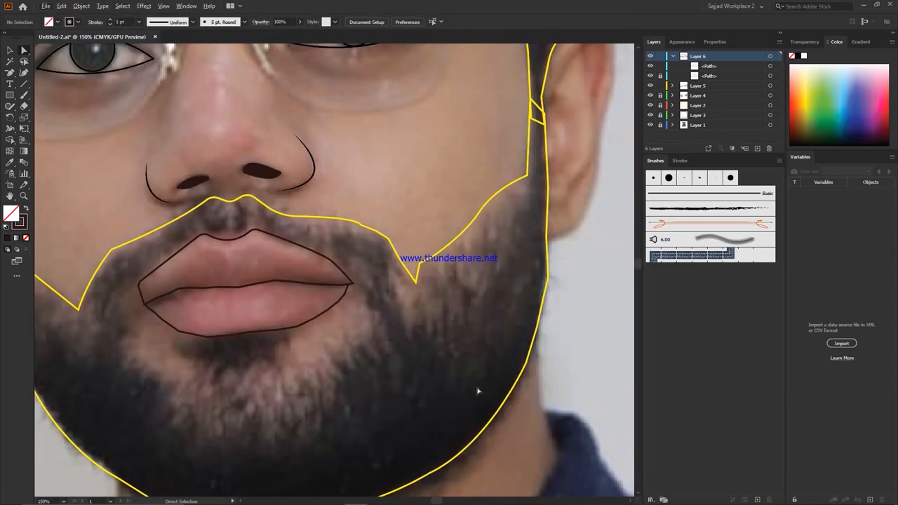
click(352, 284)
key(ctrl+shift+a)
key(ctrl+minus)
key(ctrl+minus)
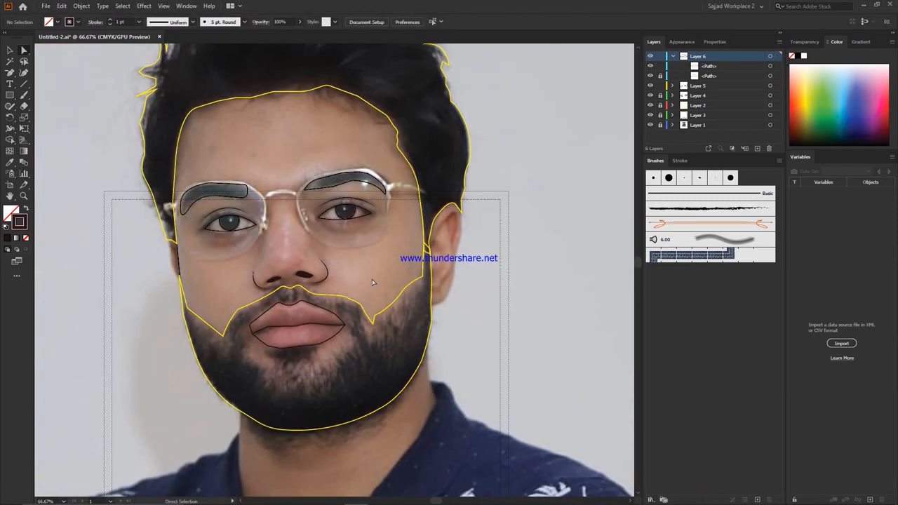
Step: Fill the face outline on Layer 3 with the light brown skin tone and remove its stroke
key(ctrl+plus)
key(ctrl+plus)
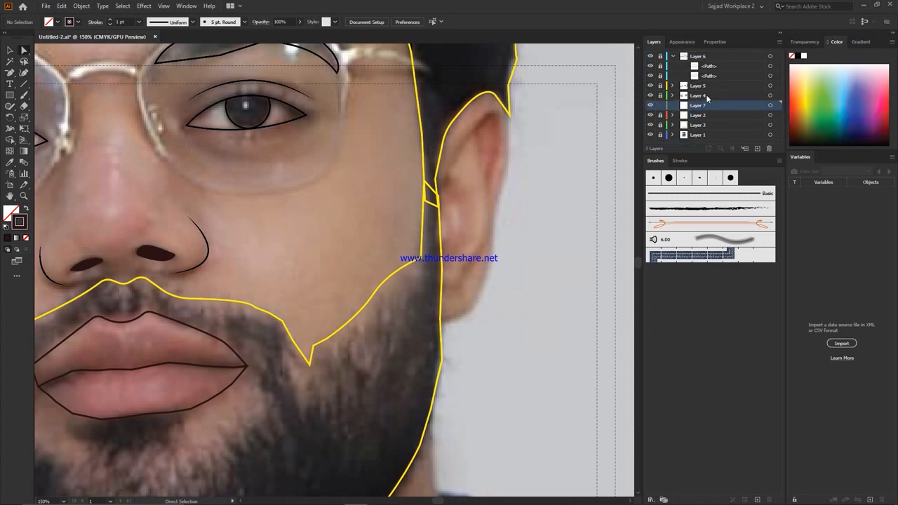
click(777, 125)
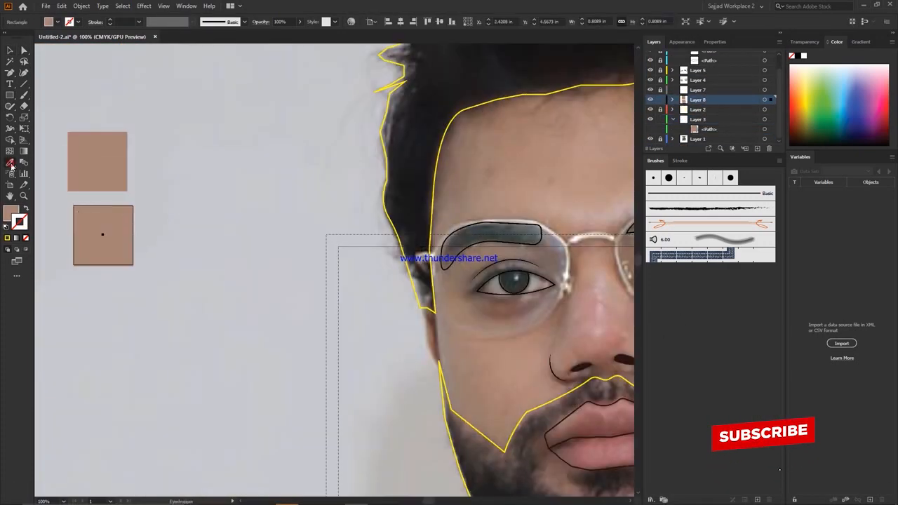
click(143, 6)
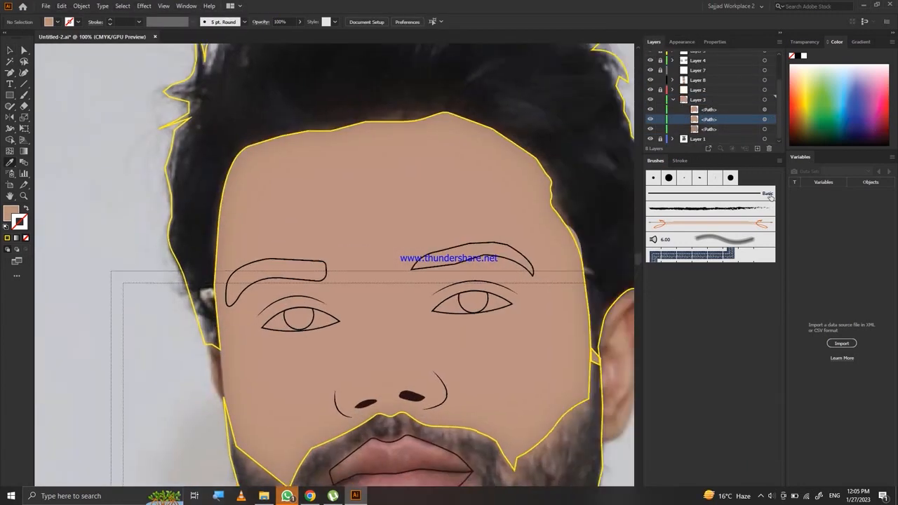
scroll(660, 130, up, 3)
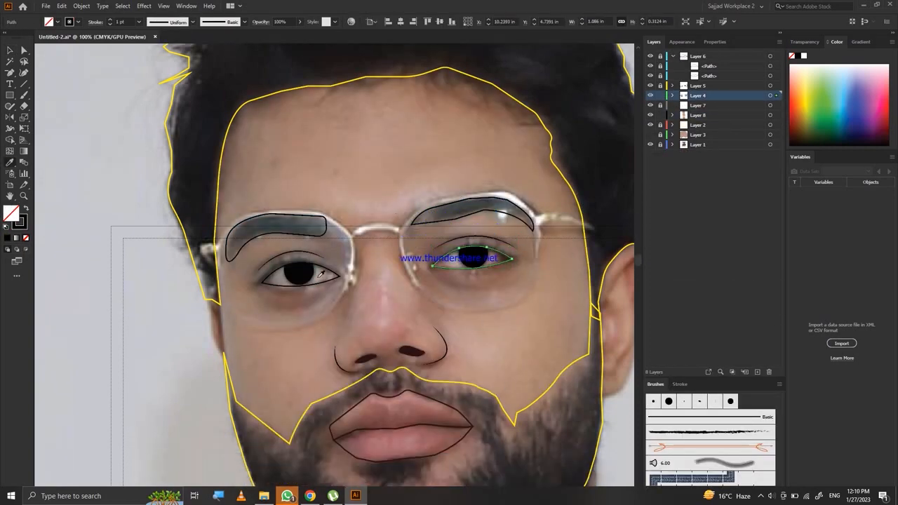
Step: Set the fill of the right eye's outline on Layer 4 to a light warm gray
double_click(10, 213)
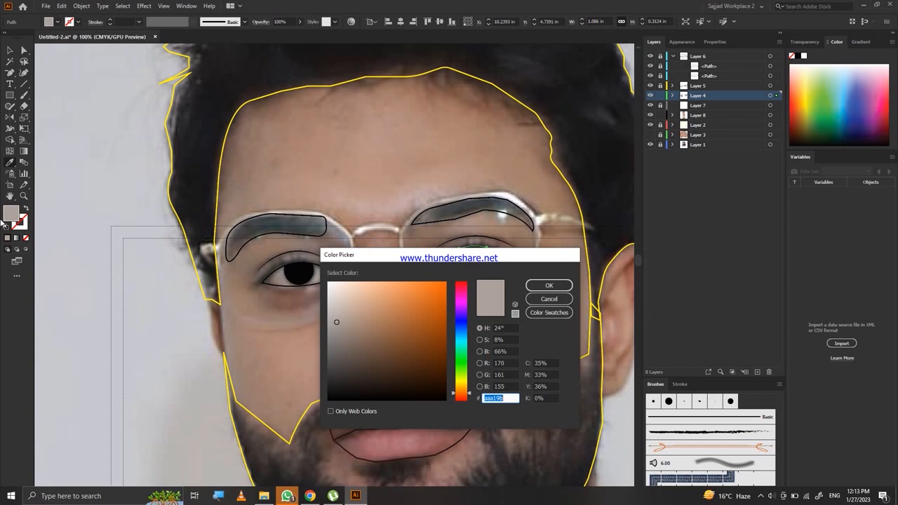
click(331, 300)
click(548, 286)
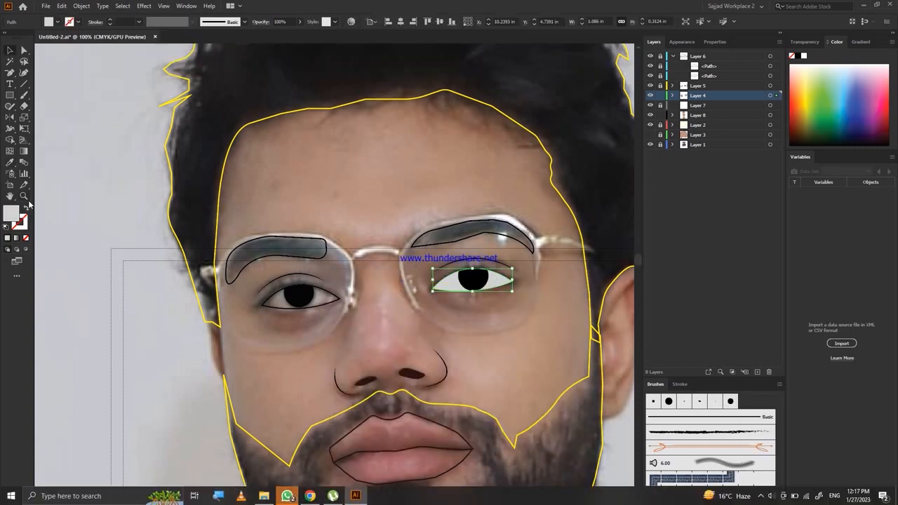
Step: Shade the outer corner shape of the right eye with a linear gradient from light gray to dark brown
click(861, 41)
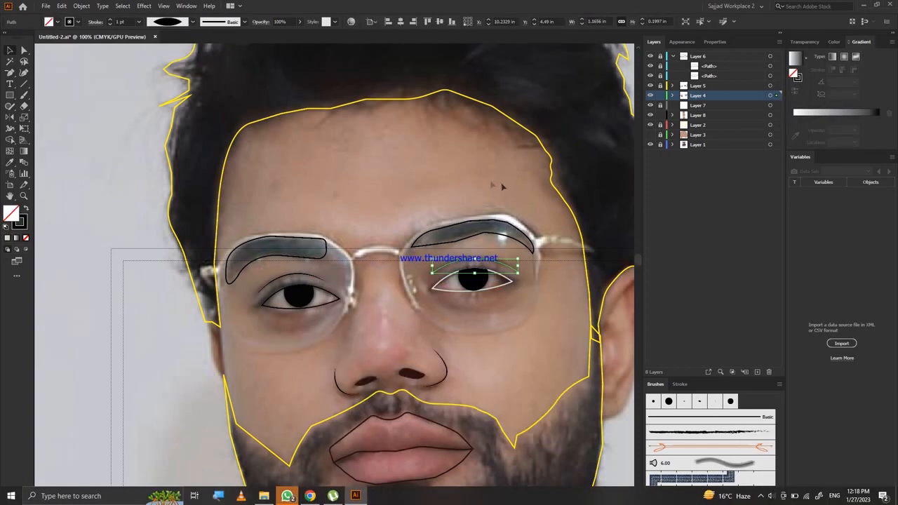
key(ctrl+plus)
key(ctrl+plus)
key(ctrl+plus)
shift+click(769, 115)
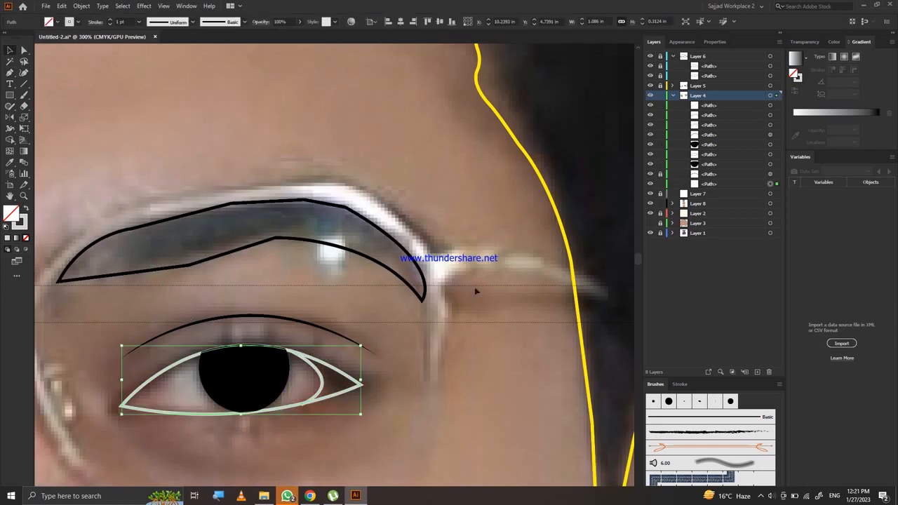
click(797, 92)
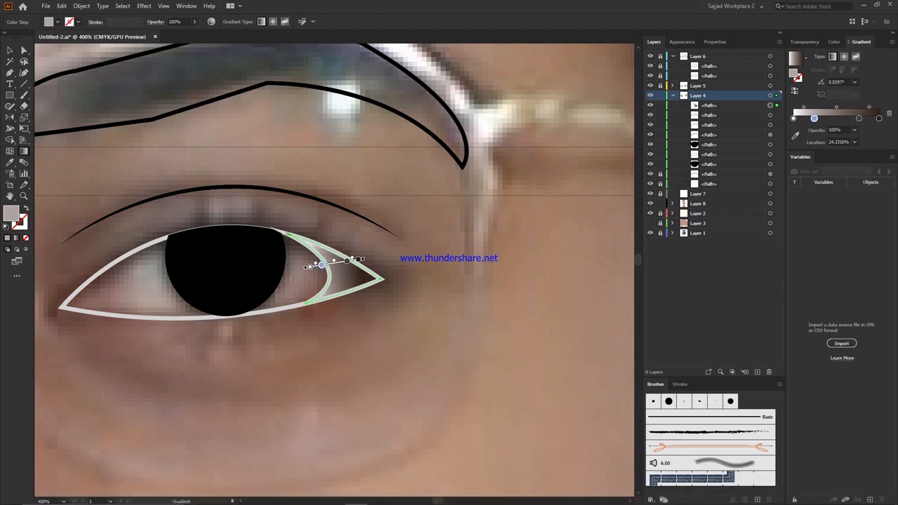
click(309, 300)
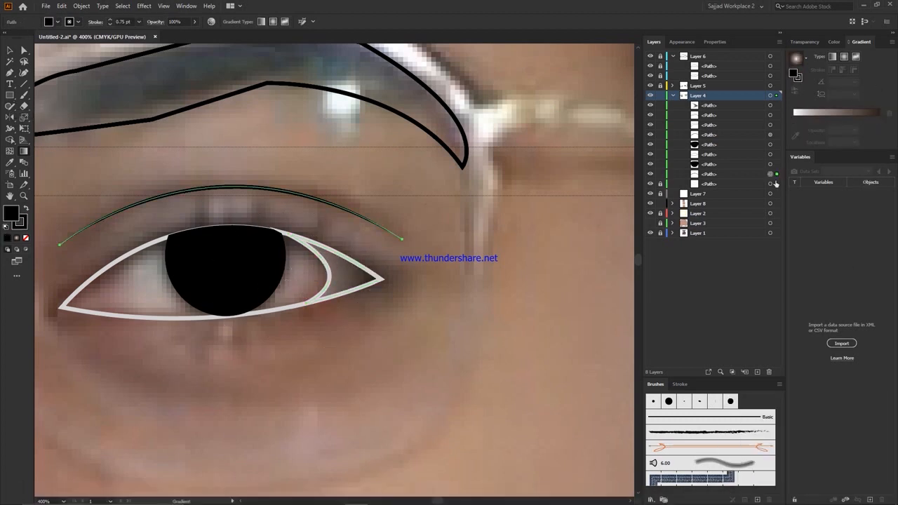
Step: Restore the right eye's light fill with a black outline and clip the corner shading inside the eye shape
click(23, 207)
click(7, 226)
click(329, 335)
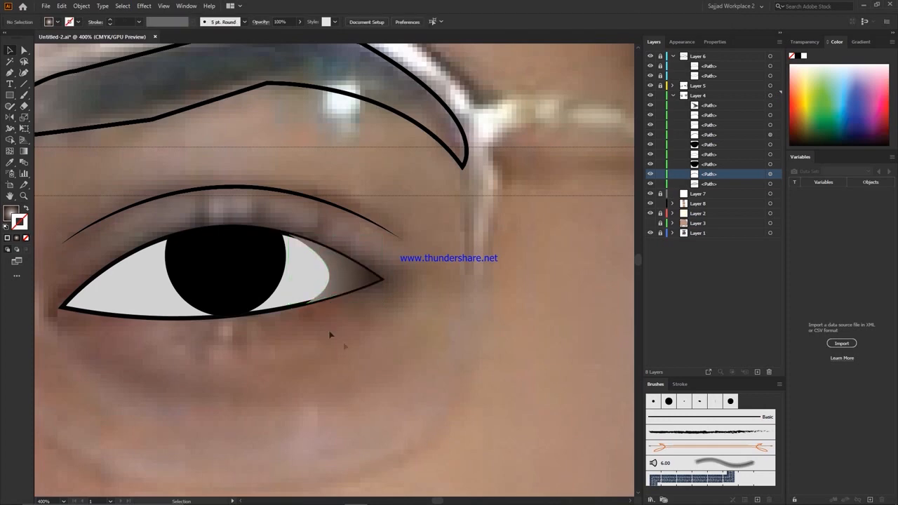
key(ctrl+a)
click(81, 6)
click(221, 325)
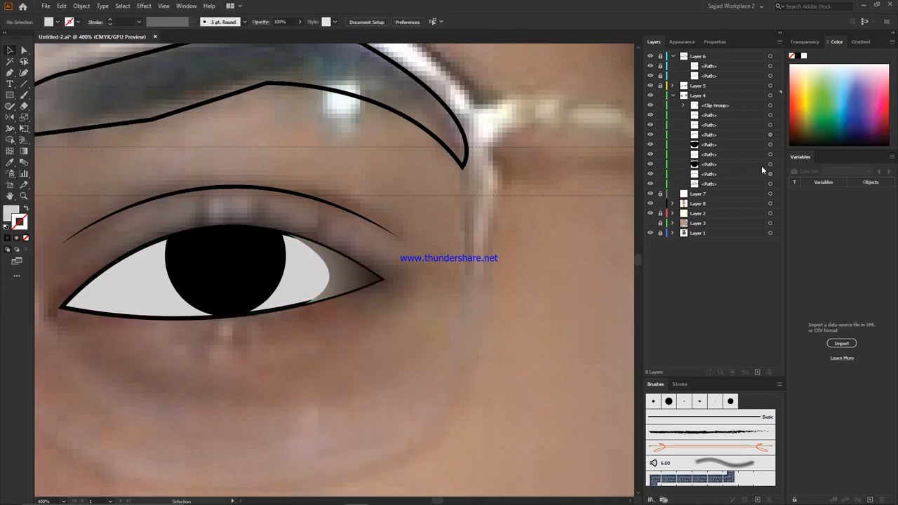
Step: Fill the white of the right eye with grayish beige
click(769, 183)
double_click(11, 212)
click(549, 286)
click(76, 242)
Step: Draw a curve across the inner corner of the right eye and trim it to the eye outline with Shape Builder
scroll(127, 259, down, 1)
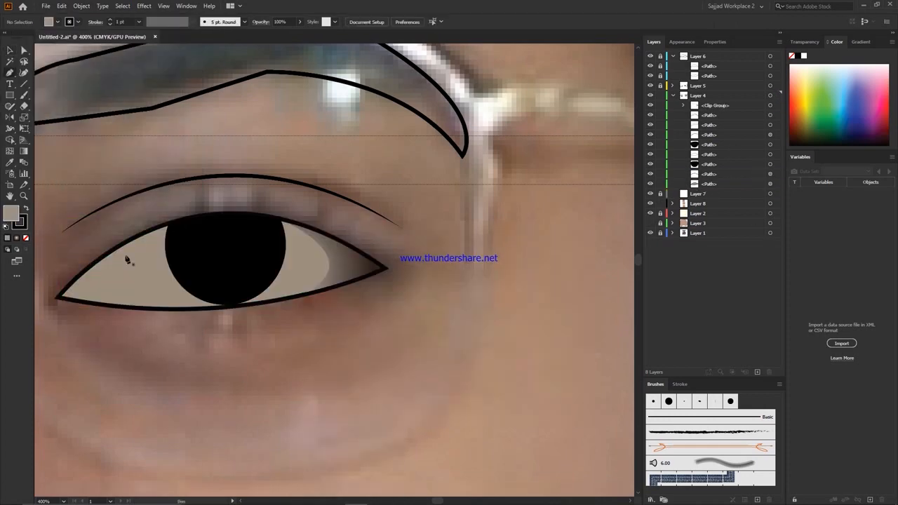
mouse_move(104, 250)
mouse_down()
mouse_move(82, 291)
mouse_move(105, 303)
mouse_up()
key(ctrl+a)
scroll(58, 355, left, 2)
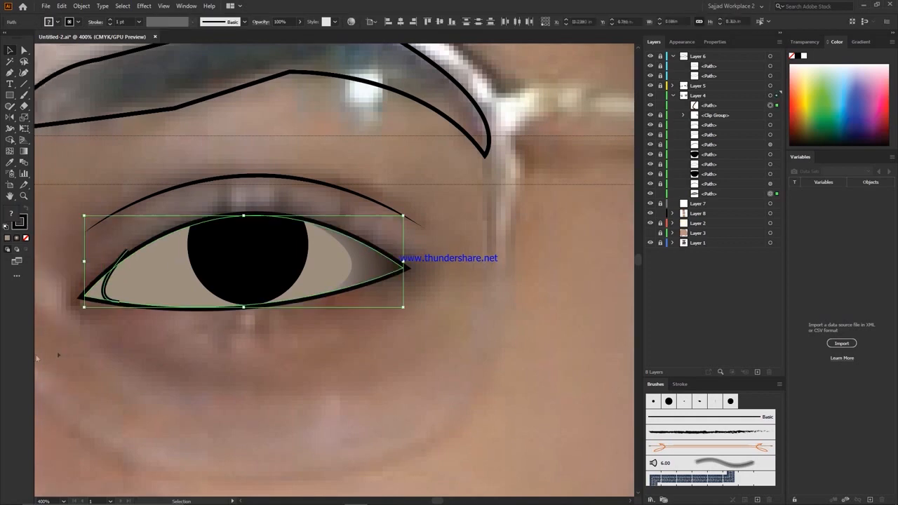
scroll(126, 224, down, 1)
click(61, 6)
click(133, 93)
click(126, 241)
key(shift+m)
alt+click(246, 246)
key(v)
click(42, 89)
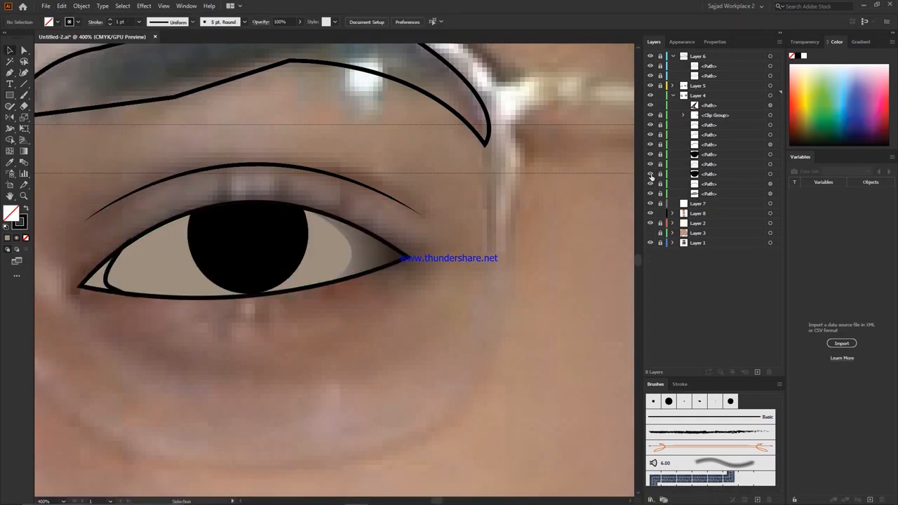
Step: Fill the right eye's inner corner shape with a sampled reddish brown and remove its stroke
key(ctrl+minus)
key(ctrl+minus)
key(ctrl+plus)
key(ctrl+plus)
key(ctrl+plus)
key(i)
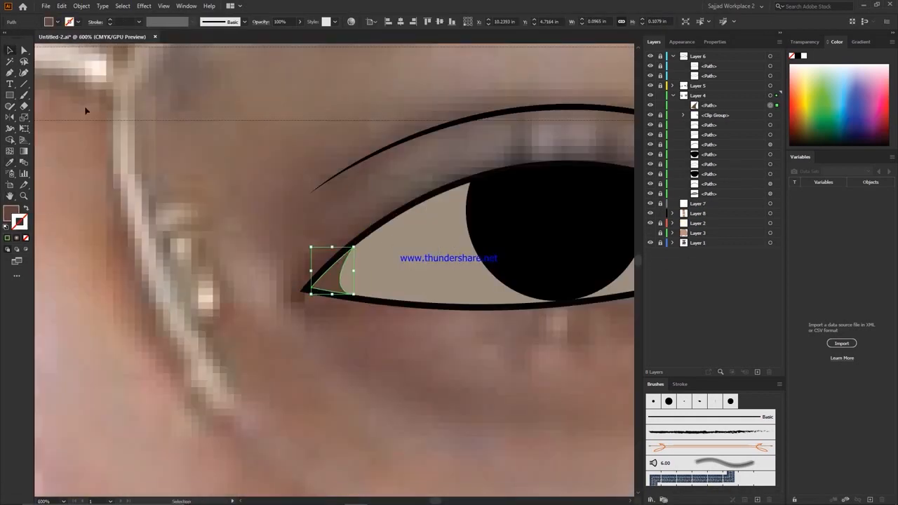
click(85, 110)
click(650, 203)
scroll(497, 94, down, 1)
key(ctrl+minus)
key(ctrl+minus)
key(ctrl+minus)
key(ctrl+minus)
key(ctrl+minus)
scroll(232, 155, left, 8)
scroll(338, 183, down, 3)
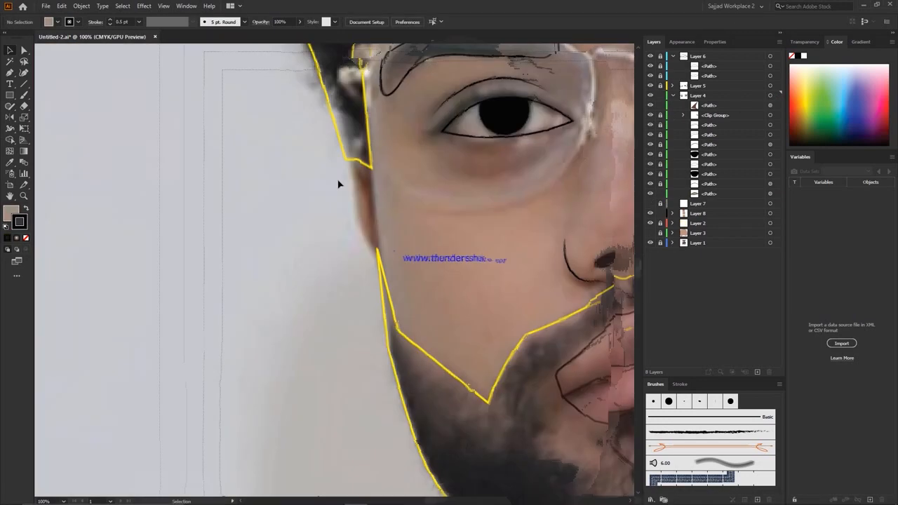
scroll(294, 181, up, 5)
scroll(255, 180, down, 1)
click(651, 204)
Step: Fill the white of the left eye with a light gray and give its outline a 0.5 pt black stroke
click(770, 96)
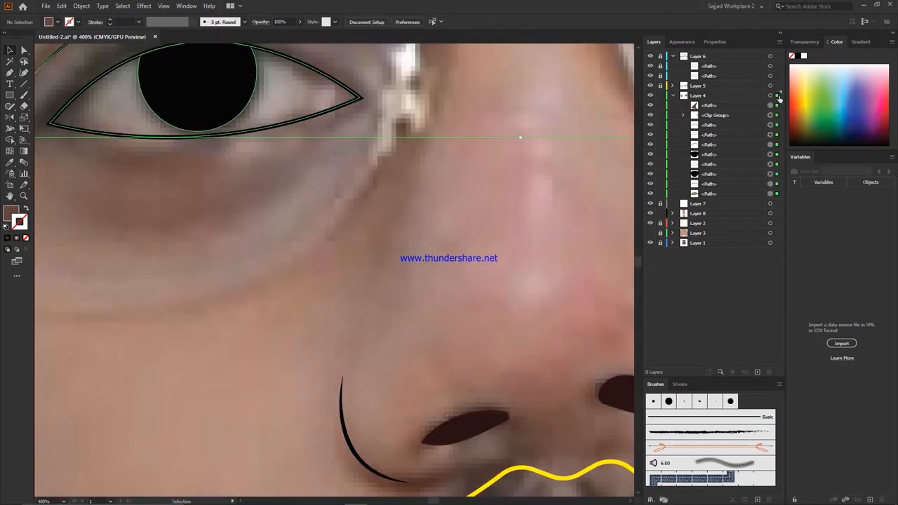
key(ctrl+minus)
click(213, 354)
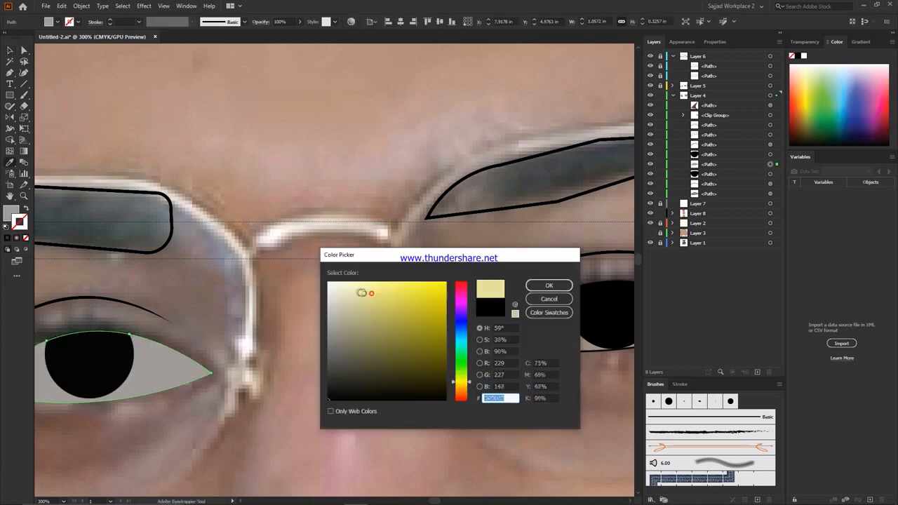
key(Return)
click(9, 162)
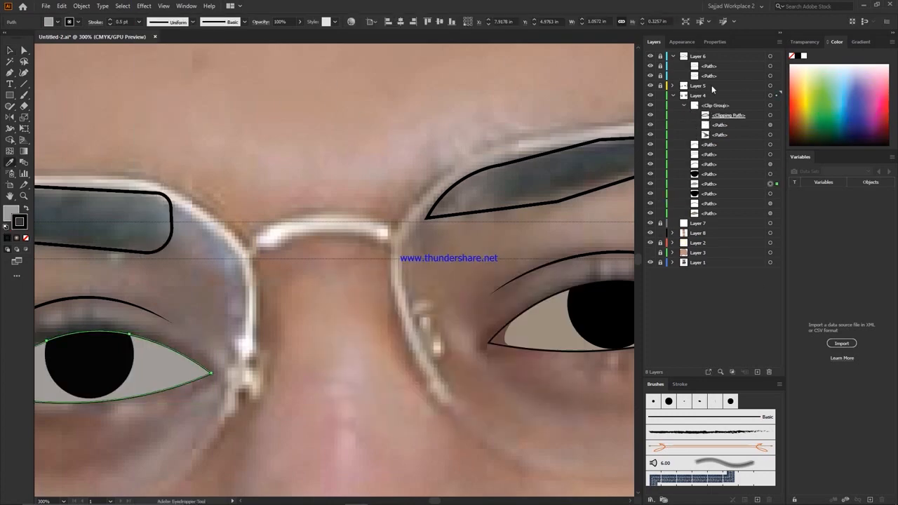
Step: Draw a curved Pen line across the outer corner of the left eye on Layer 4
click(770, 105)
click(770, 214)
key(ctrl+minus)
key(ctrl+minus)
key(ctrl+minus)
key(ctrl+minus)
click(770, 183)
key(ctrl+plus)
key(ctrl+plus)
key(ctrl+plus)
key(ctrl+plus)
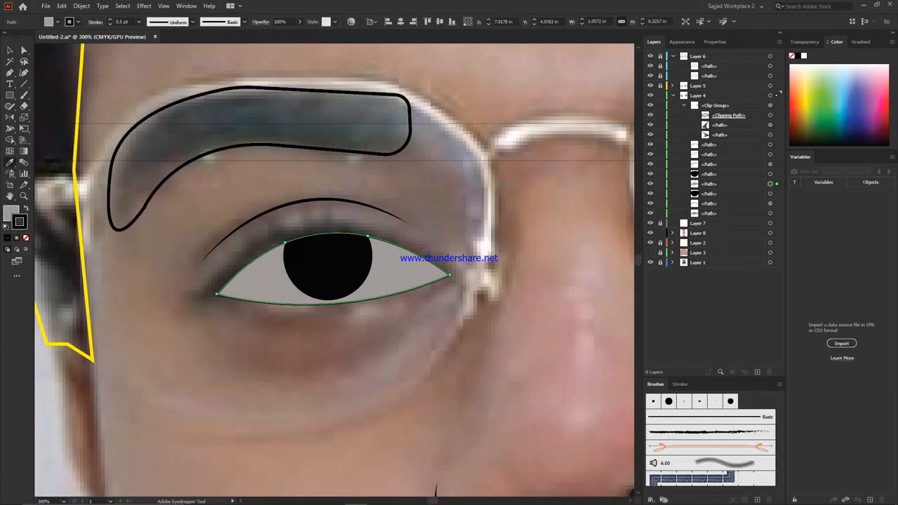
click(270, 249)
drag(226, 297, 215, 339)
click(10, 49)
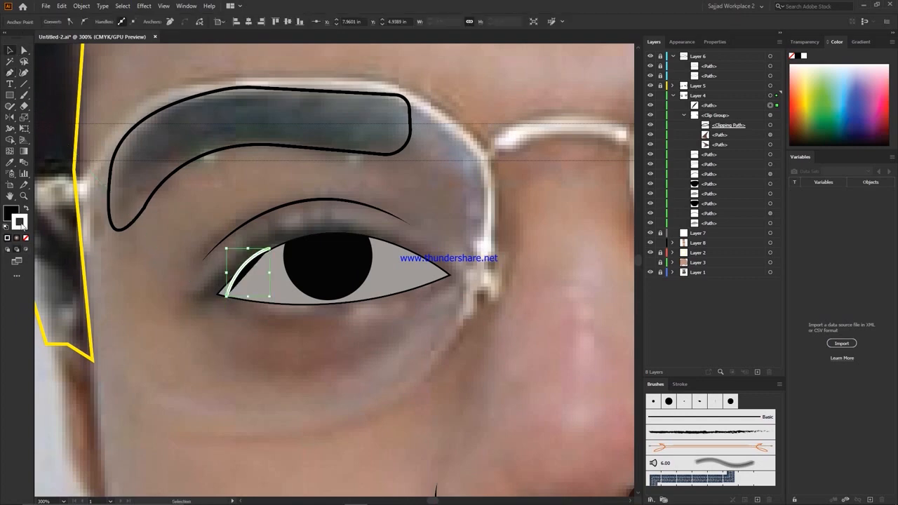
Step: Bring the left eye outline in front of the iris and adjust its stacking order with the corner curve
click(315, 295)
key(ctrl+shift+bracketright)
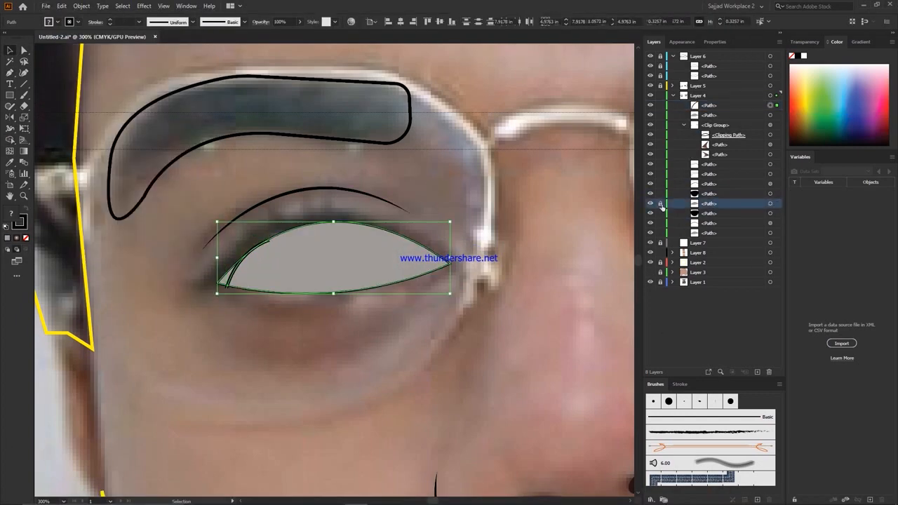
key(ctrl+bracketleft)
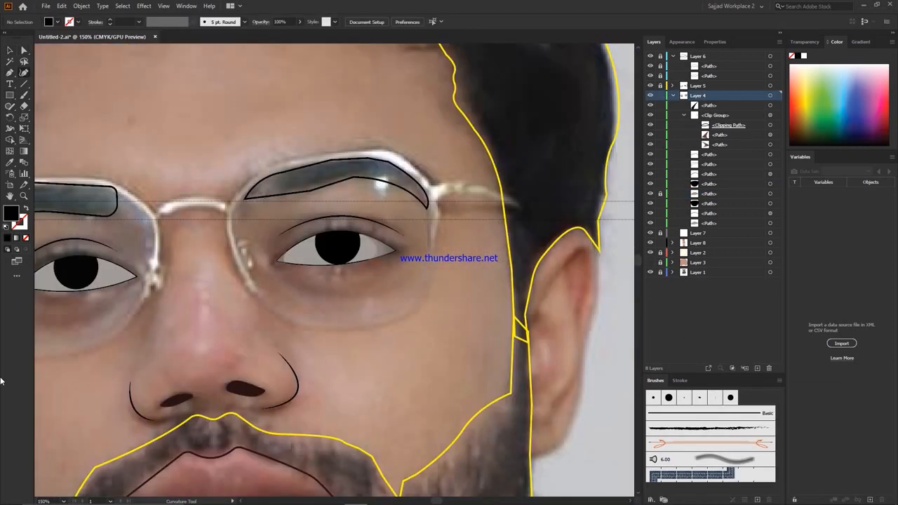
Step: Draw a closed black oval around the right eye with the Curvature tool, about 1.37 by 0.85 in
key(shift+grave)
click(263, 252)
click(321, 205)
click(412, 242)
click(317, 295)
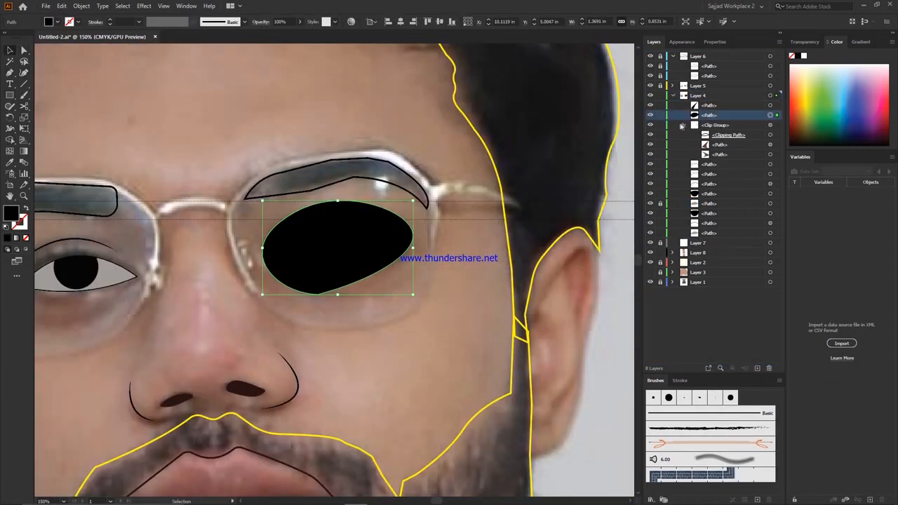
Step: Send the right eye's black oval to the back and edit the outline points of the left eye's shadow patch
key(v)
key(ctrl+shift+bracketleft)
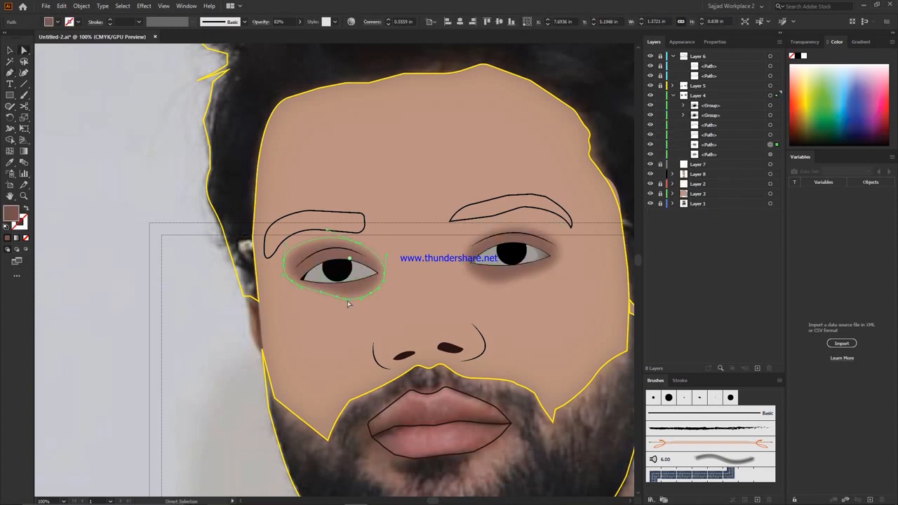
click(310, 236)
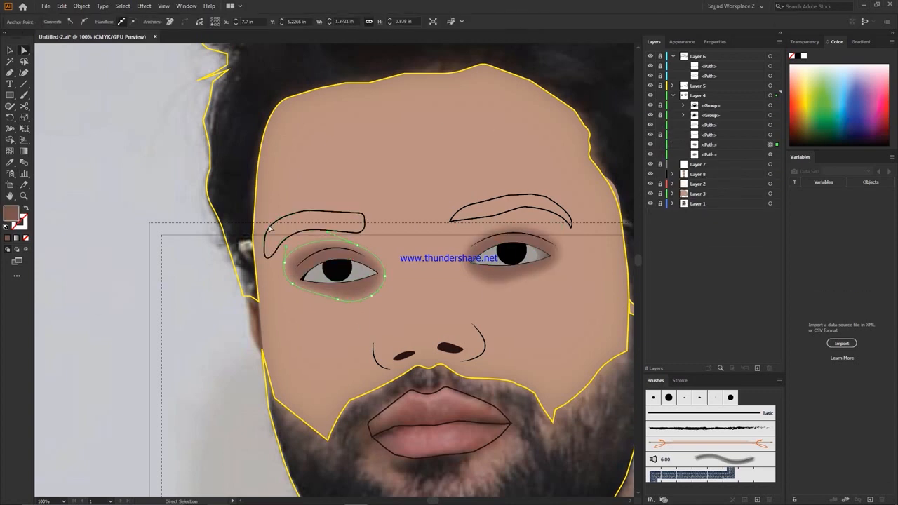
scroll(290, 229, down, 1)
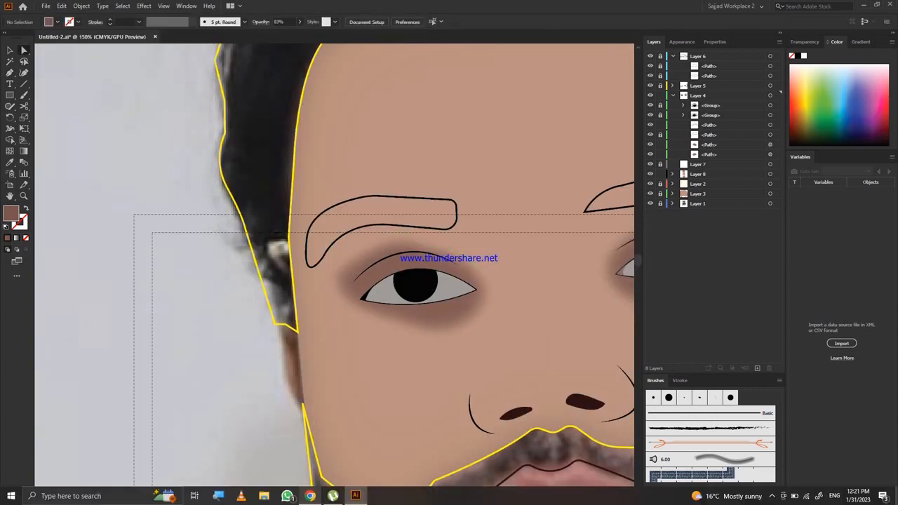
Step: Hide Layer 3, draw a near-vertical line about 0.80 in long down the nose highlight, and apply Roughen with smooth points
click(650, 184)
click(24, 84)
drag(547, 288, 543, 375)
click(143, 6)
click(266, 112)
drag(481, 218, 393, 218)
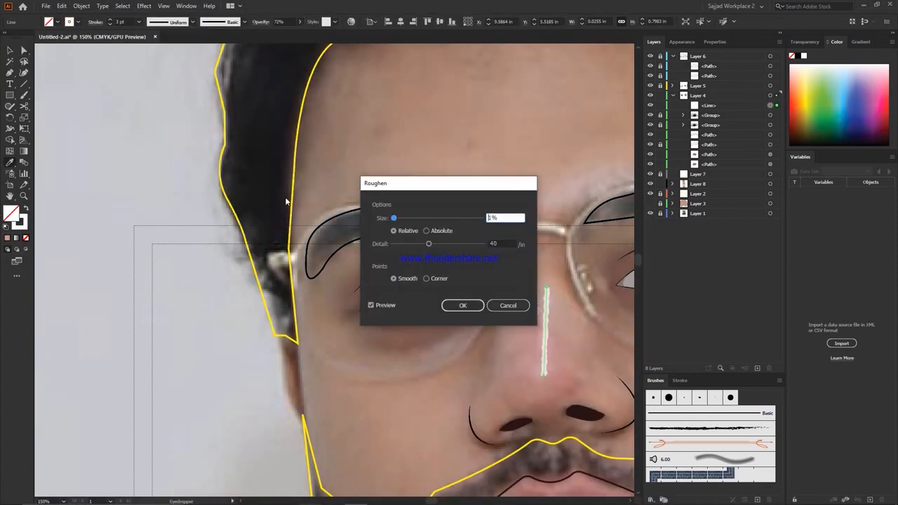
click(461, 304)
Step: Convert the roughened nose line into a filled shape and soften its edges with an effect
click(82, 6)
click(232, 235)
click(143, 5)
click(281, 223)
click(478, 156)
Step: Draw a closed, roughly triangular Pen shape over the nose, fill it with reddish pink, and lock the highlight path
key(ctrl+plus)
scroll(334, 270, down, 1)
key(p)
click(343, 199)
click(361, 303)
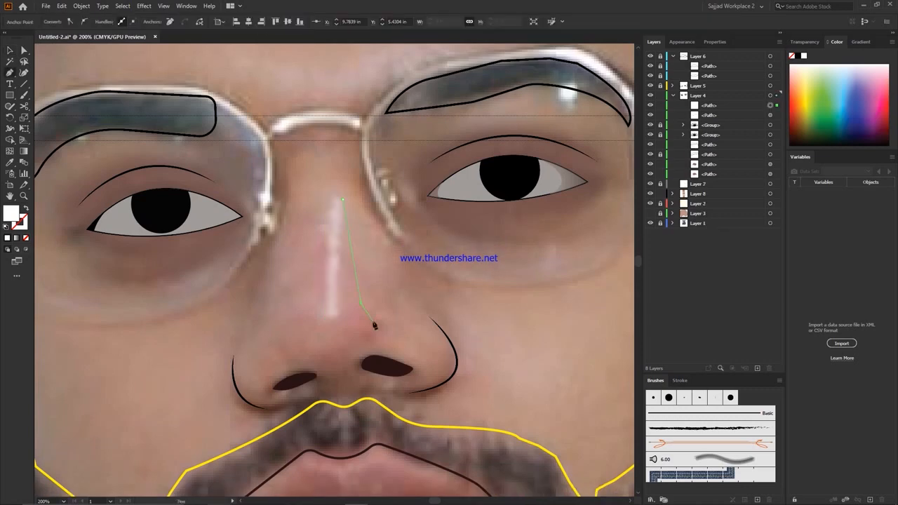
key(v)
scroll(617, 379, down, 1)
click(660, 105)
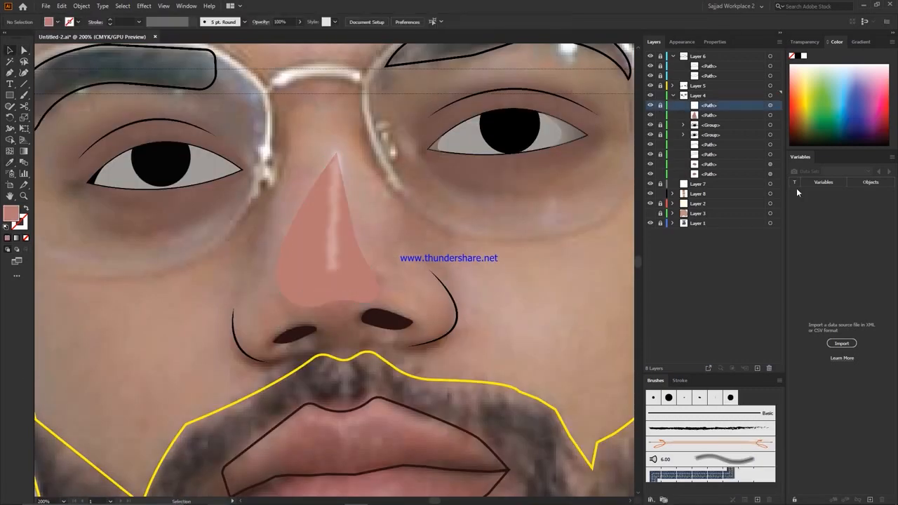
Step: Show Layer 3 again and soften the pink nose shape with effects so that it blends into the skin
click(650, 213)
click(144, 6)
click(259, 123)
click(603, 355)
click(143, 5)
click(274, 163)
click(650, 106)
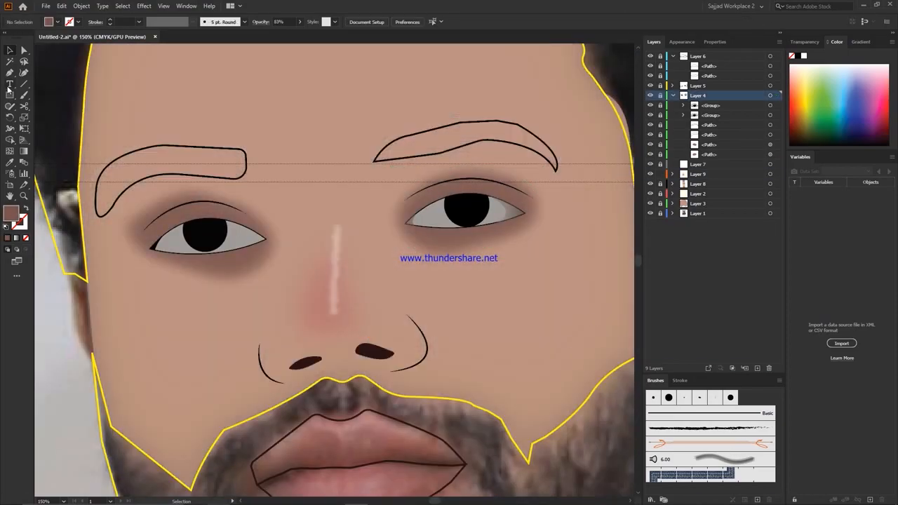
Step: Select the shadow patch around the left eye and open the available effects
key(ctrl+plus)
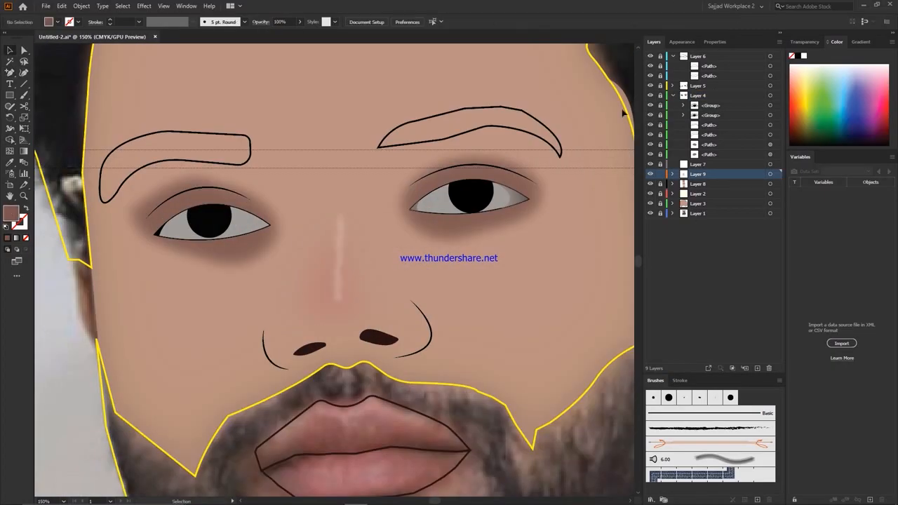
click(263, 265)
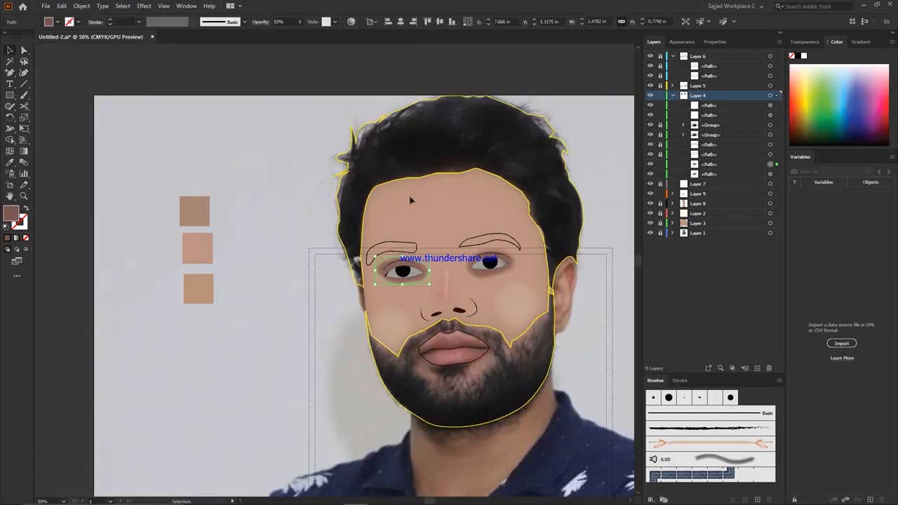
click(144, 6)
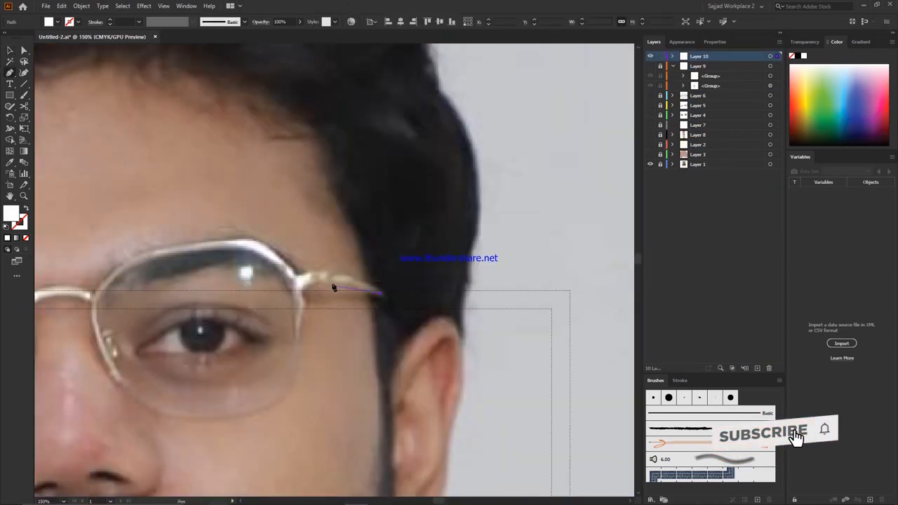
Step: Trace the glasses' right temple arm on Layer 10 and refine the upper curve of the left lens frame
drag(299, 285, 272, 298)
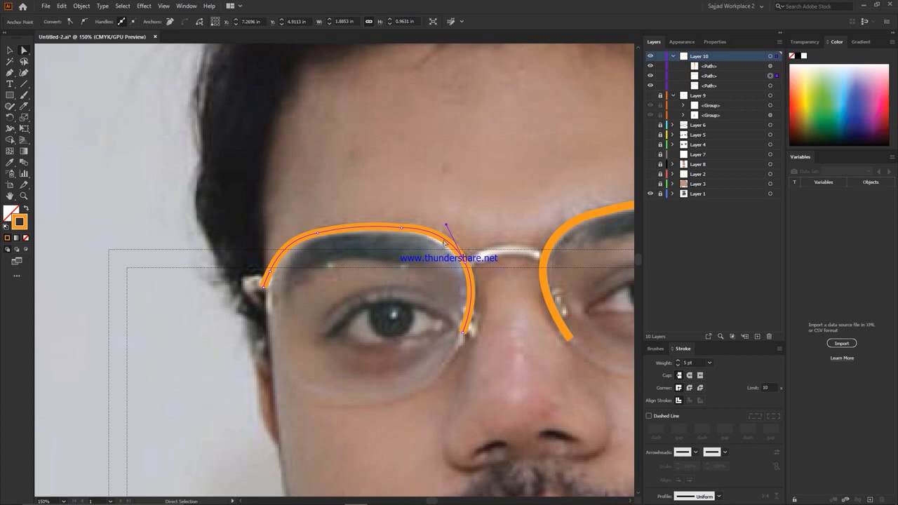
drag(444, 242, 441, 239)
click(320, 191)
click(263, 287)
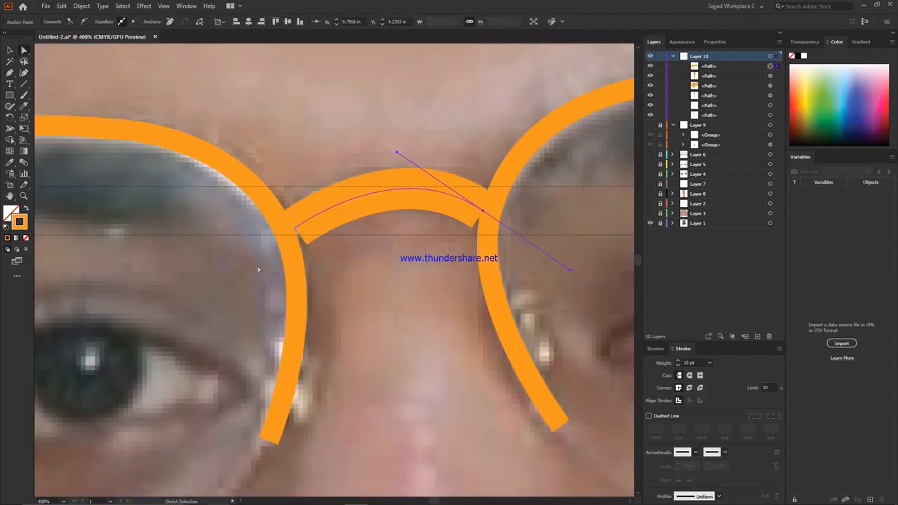
Step: Try to reshape the curve of the glasses' bridge
drag(404, 152, 361, 120)
key(ctrl+z)
key(ctrl+0)
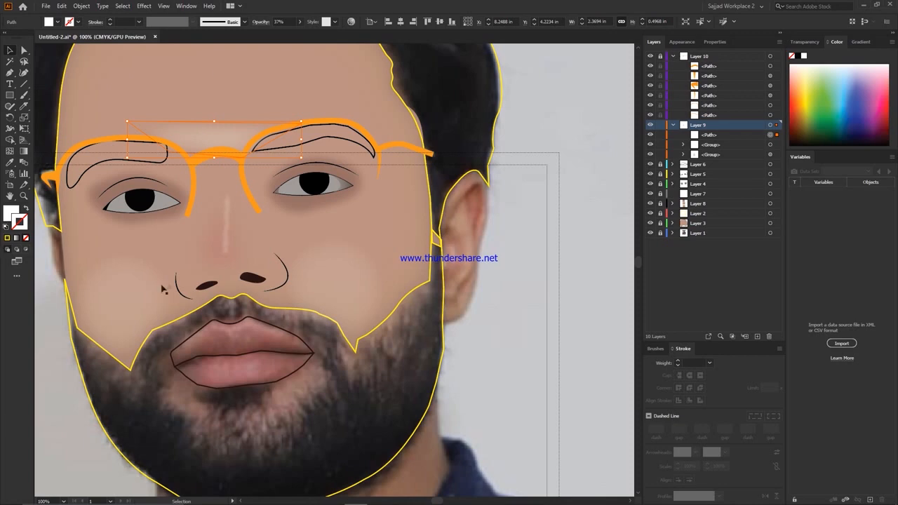
Step: Target the face skin on Layer 3 and open its appearance settings
click(770, 223)
click(681, 41)
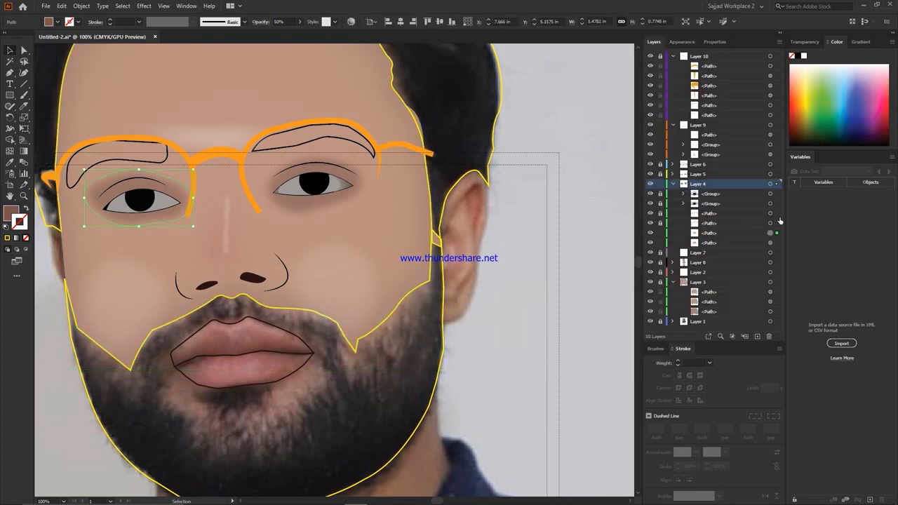
Step: Fill the right eyebrow with solid black, refine its outline points, and lock Layer 9
click(26, 208)
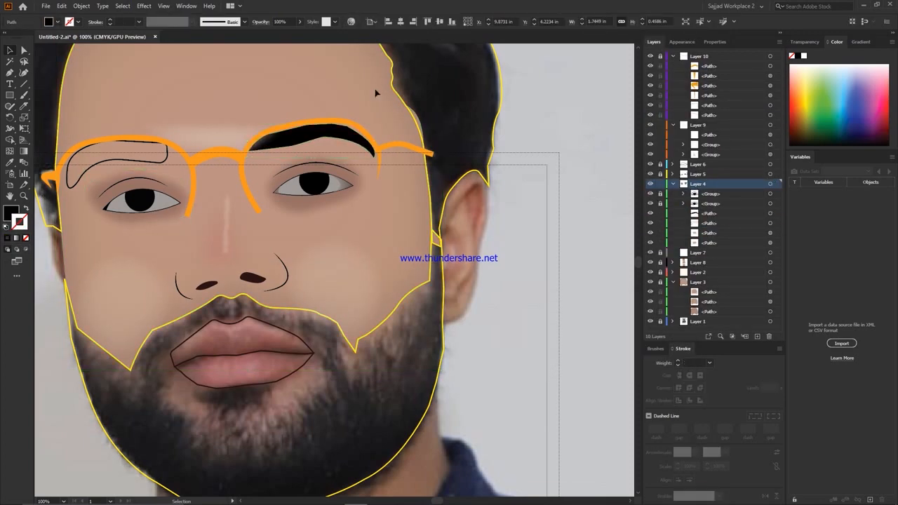
key(a)
key(ctrl+plus)
key(ctrl+plus)
key(ctrl+plus)
drag(315, 130, 468, 235)
click(660, 125)
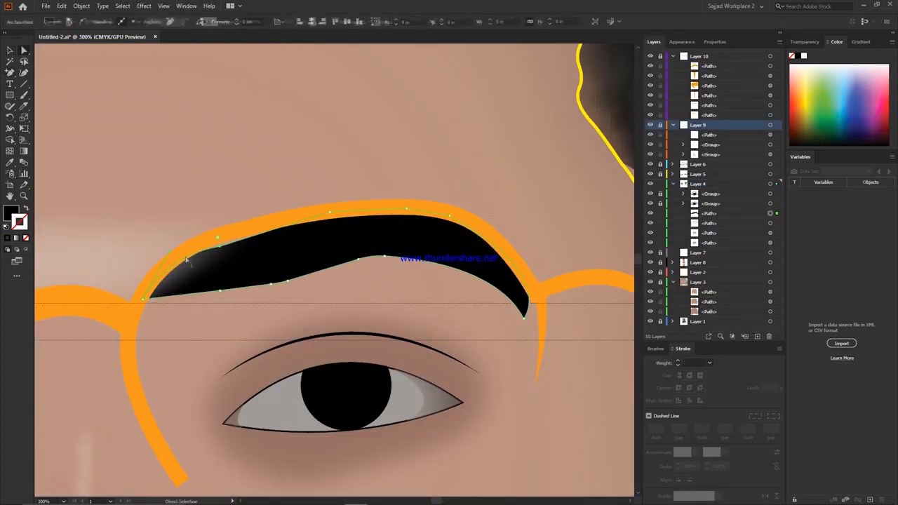
Step: Fill the left eyebrow with solid black and no stroke
key(ctrl+0)
key(ctrl+1)
key(v)
click(261, 242)
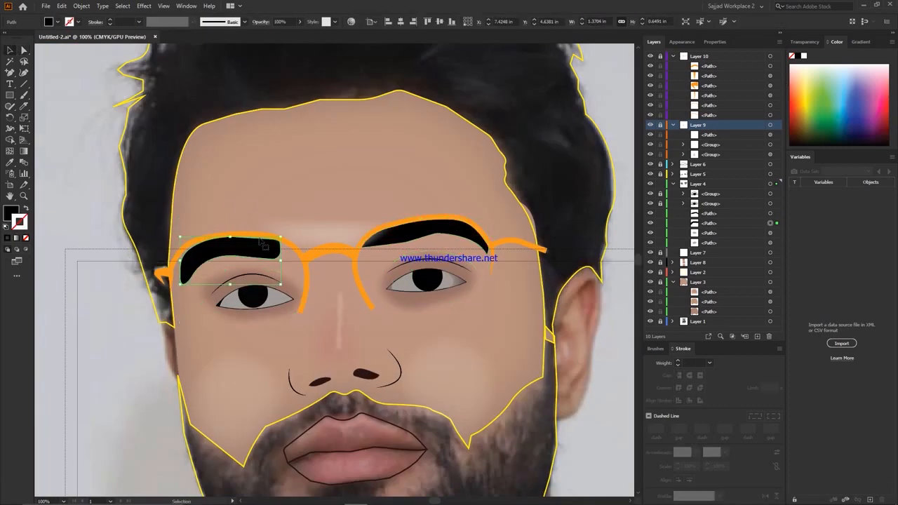
Step: Lock the two eye shadow paths on Layer 4 and refine the left eyebrow's outline points
key(ctrl+plus)
key(ctrl+plus)
key(a)
click(660, 233)
click(660, 243)
mouse_move(173, 333)
mouse_down()
mouse_move(261, 400)
mouse_move(236, 373)
mouse_up()
key(ctrl+0)
click(172, 290)
key(ctrl+plus)
key(ctrl+plus)
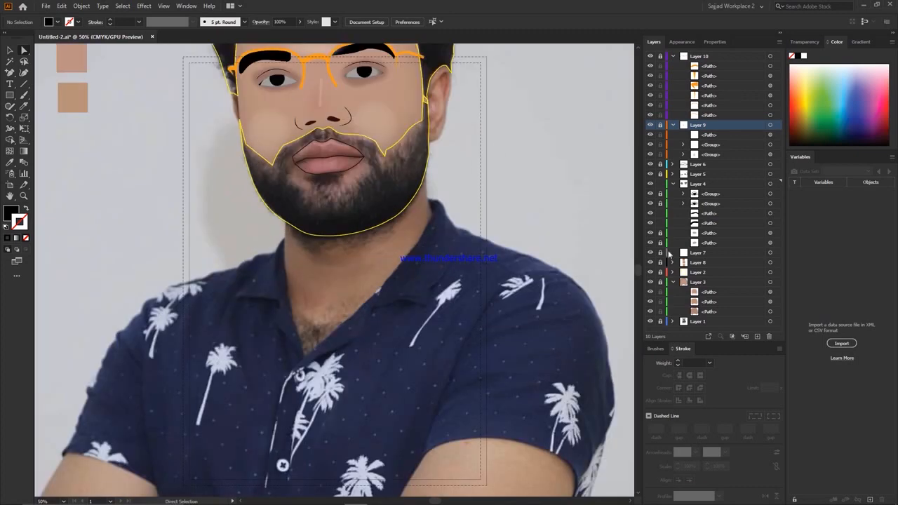
Step: Fill the beard shape with the black sampled from the left eyebrow
click(354, 203)
click(10, 162)
click(265, 59)
key(v)
Step: Collapse Layer 4 and Layer 2, and move Layer 9 directly below Layer 2
click(673, 184)
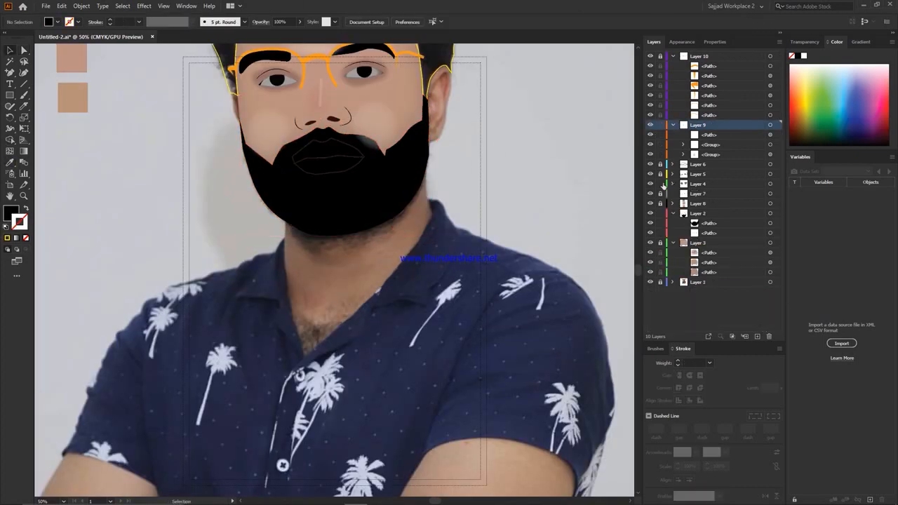
click(673, 213)
drag(701, 124, 701, 217)
Step: Select all the hair and beard artwork on Layer 2 and fill it with black sampled from the beard
scroll(617, 270, up, 2)
click(776, 174)
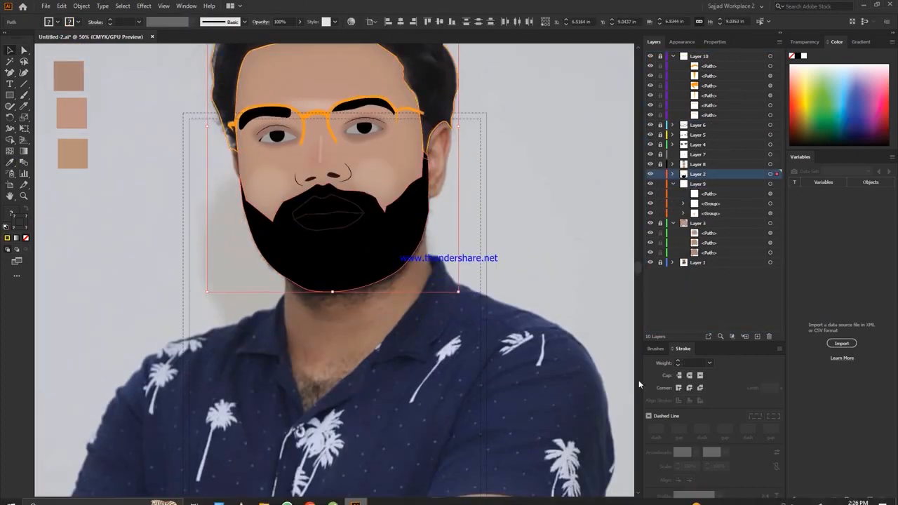
click(10, 163)
click(330, 259)
key(ctrl+minus)
key(v)
key(ctrl+plus)
click(522, 308)
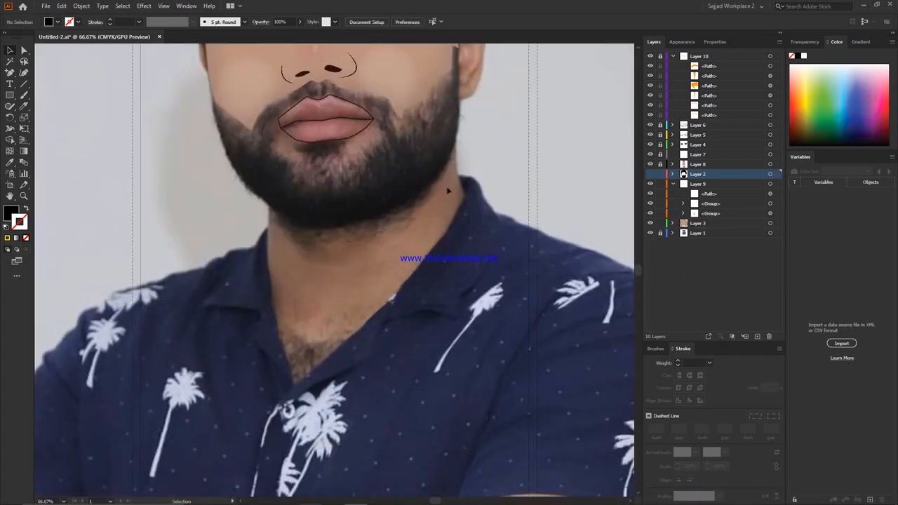
Step: Expand Layer 6 and select the upper lip path
scroll(447, 191, up, 1)
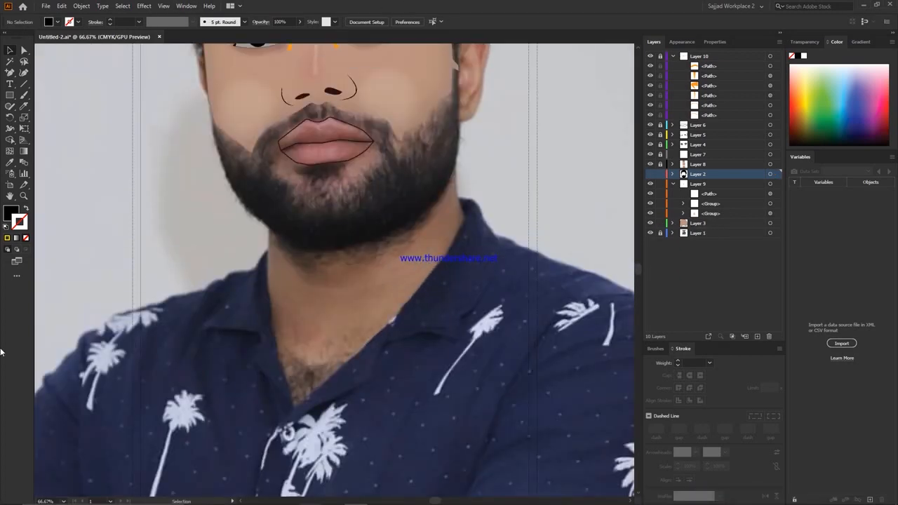
click(730, 125)
click(672, 125)
click(769, 135)
key(ctrl+plus)
key(ctrl+plus)
key(ctrl+plus)
Step: Try filling the upper lip with a reddish linear gradient running down towards the mouth line
click(24, 150)
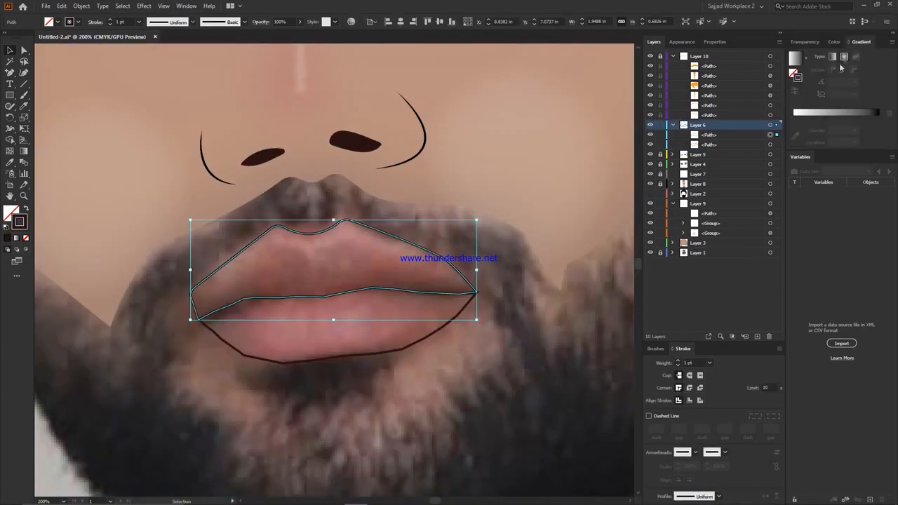
click(313, 290)
key(shift+x)
drag(332, 230, 333, 292)
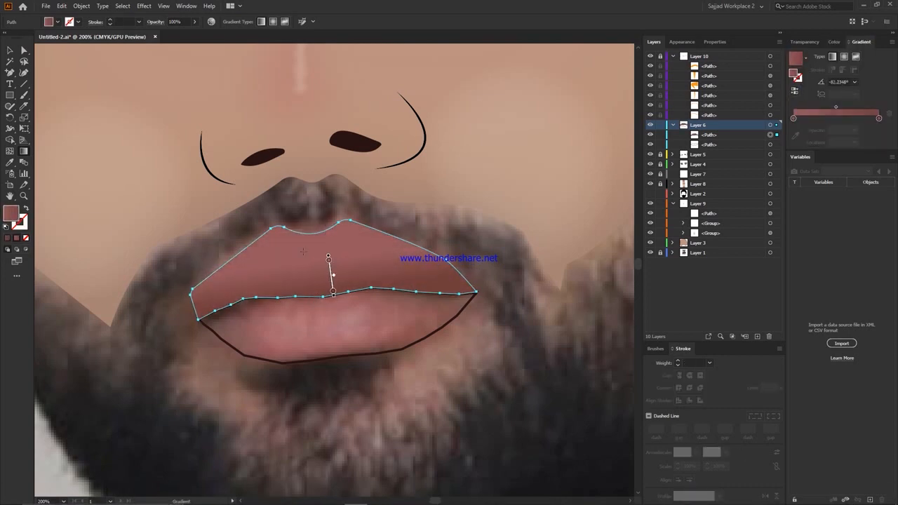
Step: Undo the upper lip's gradient and give the lip a flat dusty pink fill with no stroke
key(ctrl+z)
key(ctrl+z)
key(ctrl+z)
key(i)
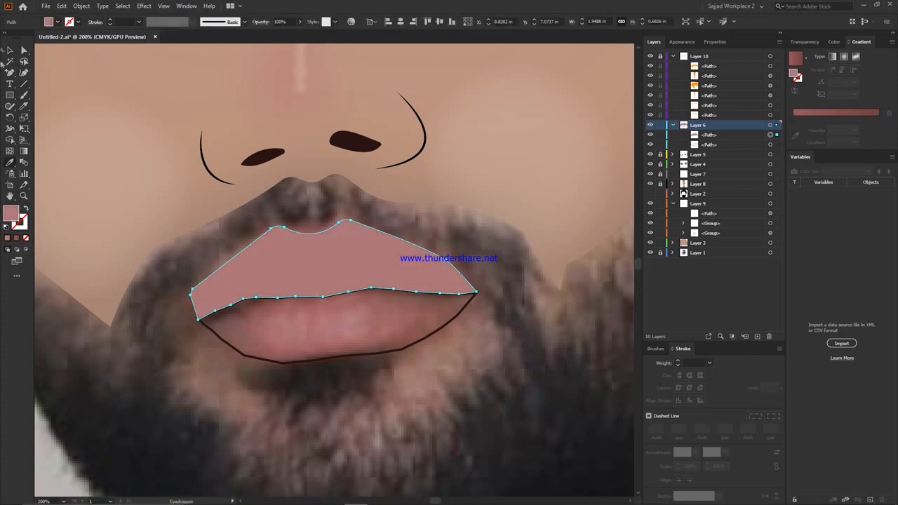
Step: Draw a closed Pen shape over the lower half of the upper lip, with a peak at the middle of its upper edge
click(10, 72)
click(49, 72)
click(188, 282)
click(258, 272)
click(301, 267)
click(476, 277)
click(61, 6)
click(70, 15)
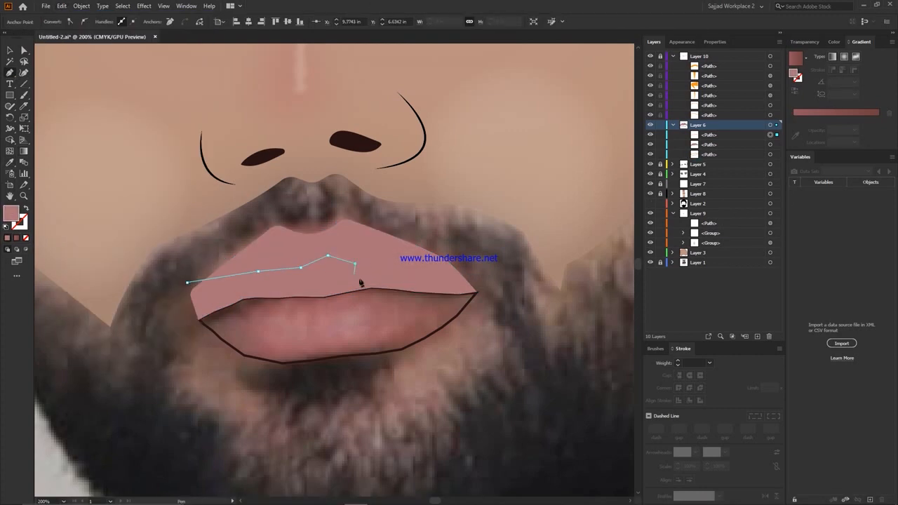
click(187, 282)
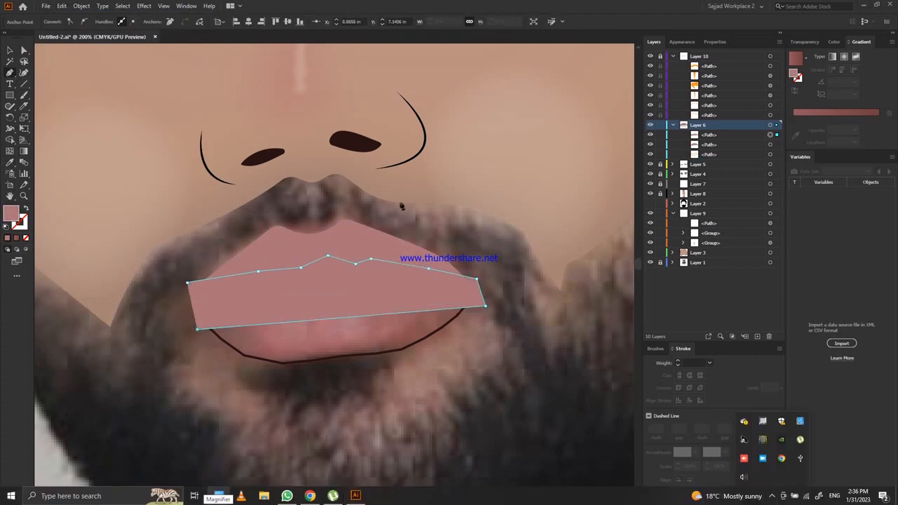
Step: Trim away the part of the new shape that extends beyond the upper lip using Shape Builder
ctrl+shift+click(330, 239)
click(10, 139)
alt+click(329, 312)
double_click(11, 213)
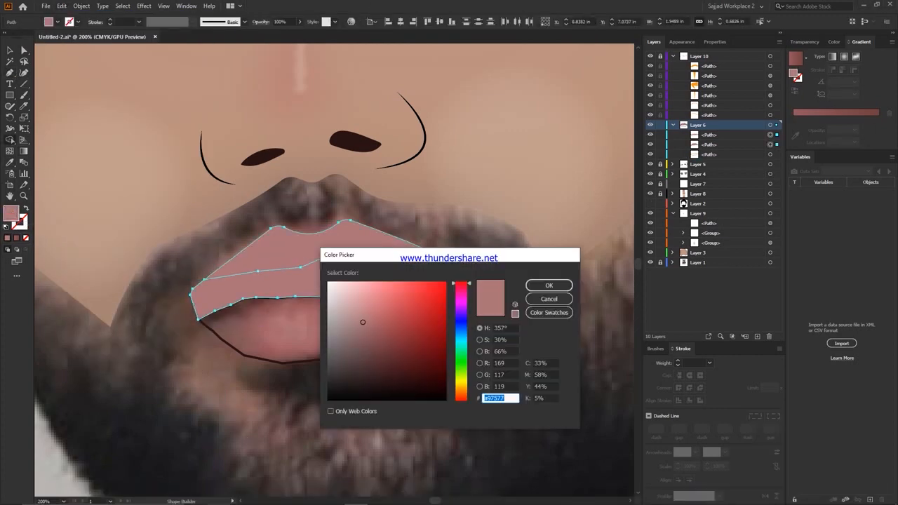
click(547, 285)
Step: Fill the lower band of the upper lip with a dark maroon
click(10, 49)
click(330, 277)
double_click(11, 213)
click(367, 355)
click(547, 285)
click(561, 211)
Step: Shade the upper lip's lower band with a downward linear gradient from transparent to dark red
click(231, 288)
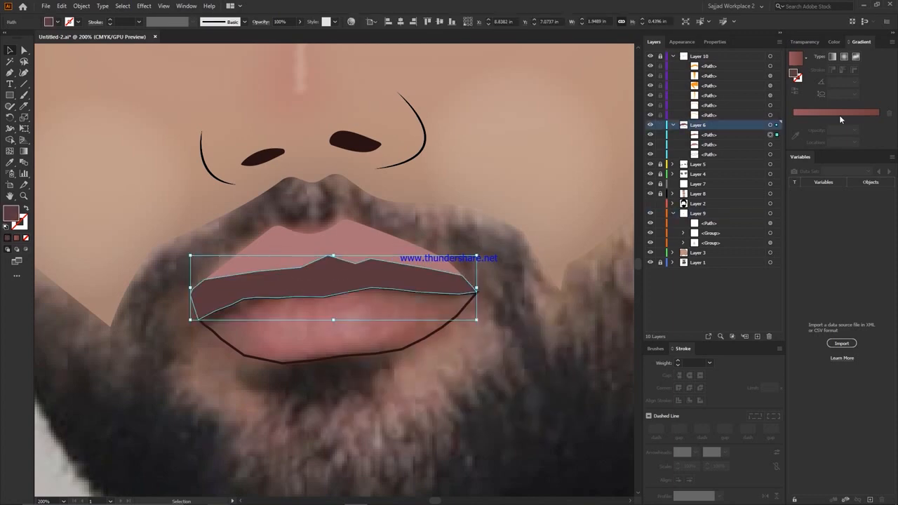
click(838, 113)
click(793, 129)
click(854, 142)
click(841, 154)
click(24, 150)
drag(329, 248, 334, 297)
key(v)
click(45, 106)
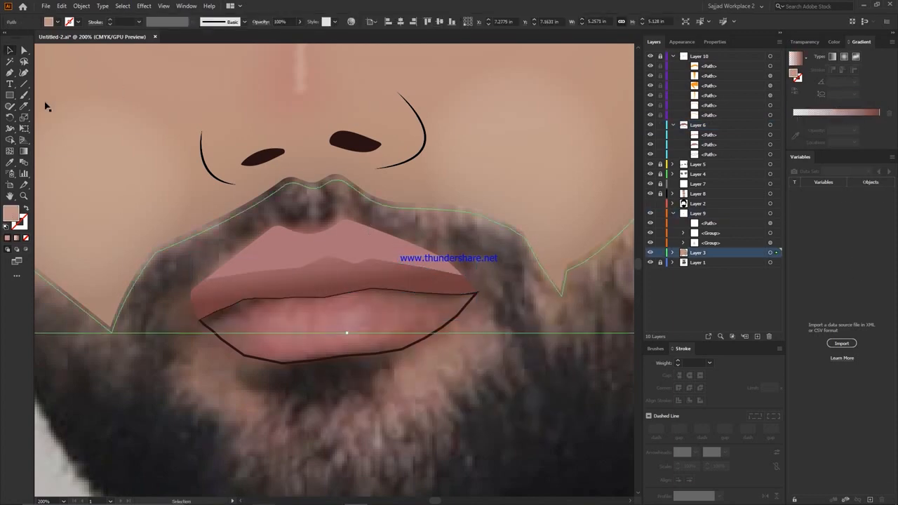
Step: Lock Layer 2 and Layer 3, leaving Layer 2 hidden
click(649, 203)
click(660, 203)
click(650, 204)
click(660, 253)
Step: Fill the lower lip with the pink sampled from the upper lip
click(312, 360)
key(i)
click(266, 256)
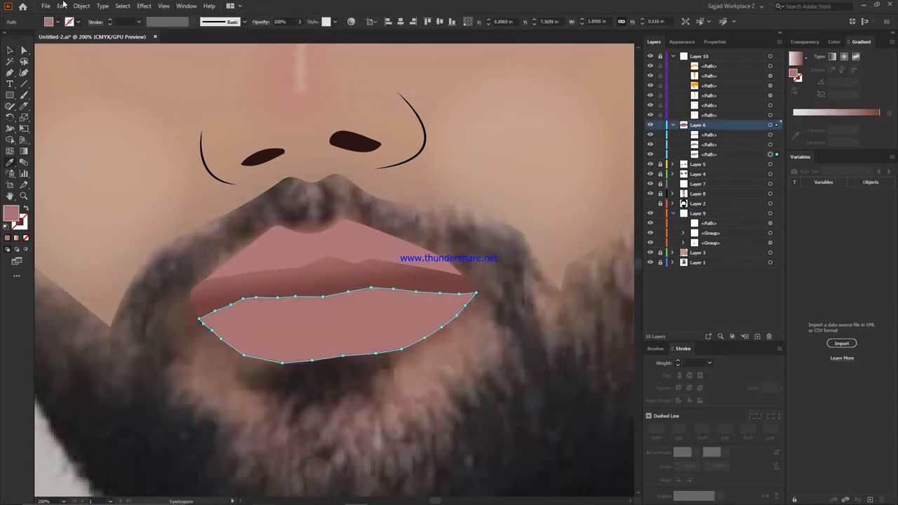
Step: Shade the lower lip with a linear gradient from dark red at the mouth line to transparent below
click(836, 113)
key(g)
drag(337, 297, 344, 347)
click(795, 90)
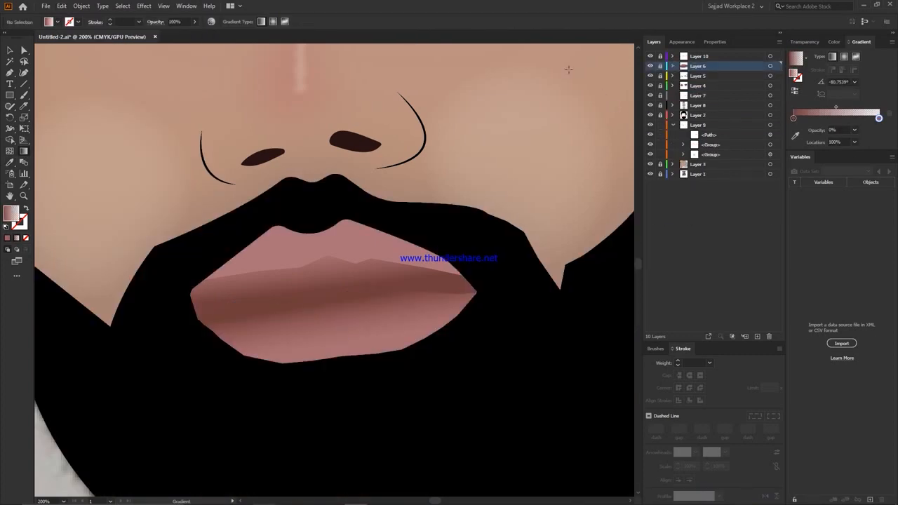
Step: Hide Layer 2 and select the face skin shape on Layer 3
key(ctrl+0)
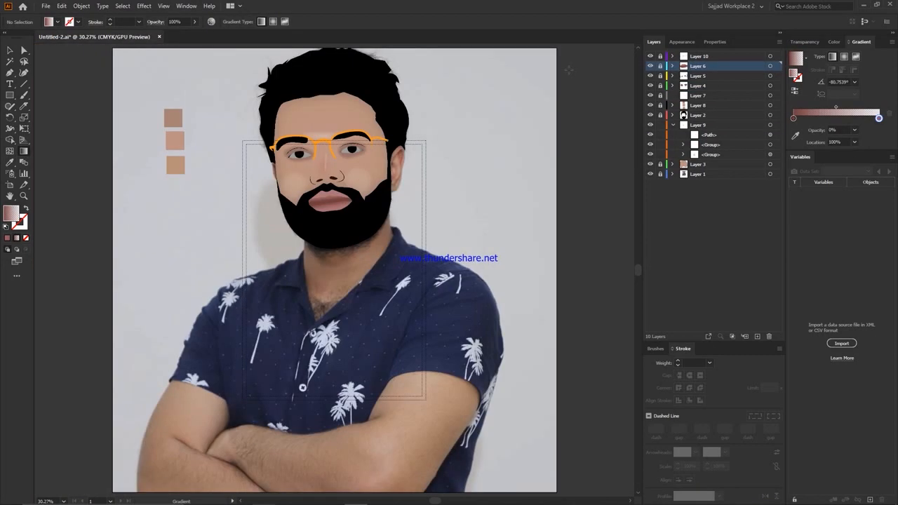
click(650, 115)
scroll(347, 111, up, 4)
drag(345, 65, 553, 91)
click(484, 155)
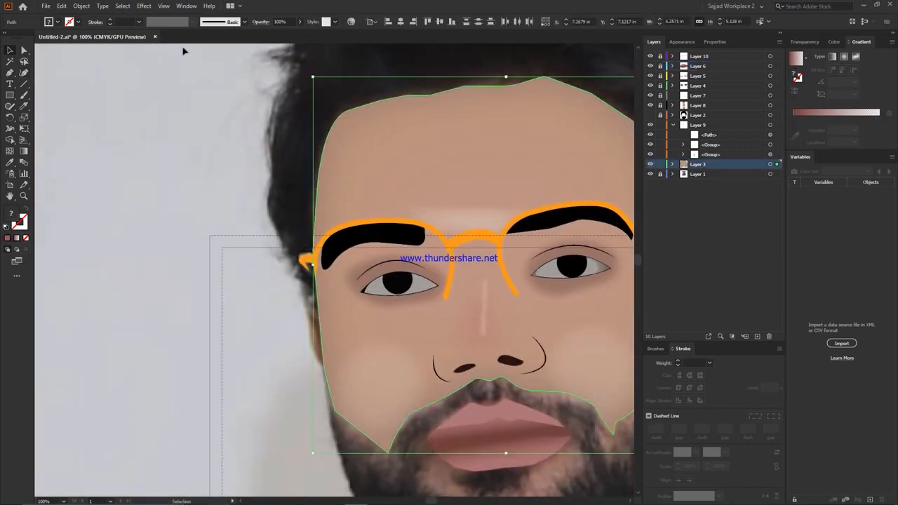
Step: Draw a closed jagged shadow shape down the side of the forehead and cheek on Layer 9
click(702, 125)
key(p)
click(344, 108)
click(366, 199)
click(364, 147)
click(332, 188)
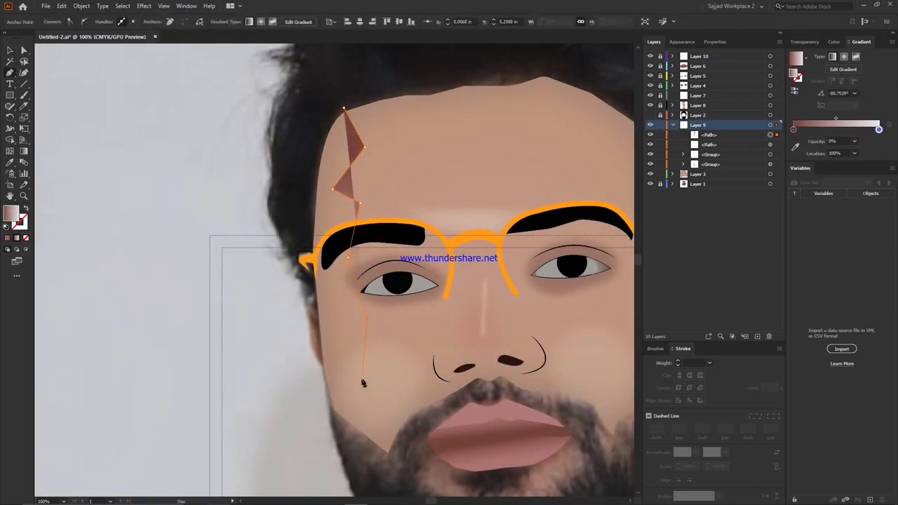
click(285, 126)
click(344, 108)
Step: Trim the side shadow to the face outline by removing its outer part with the Shape Builder tool
key(ctrl+equal)
key(v)
shift+click(448, 281)
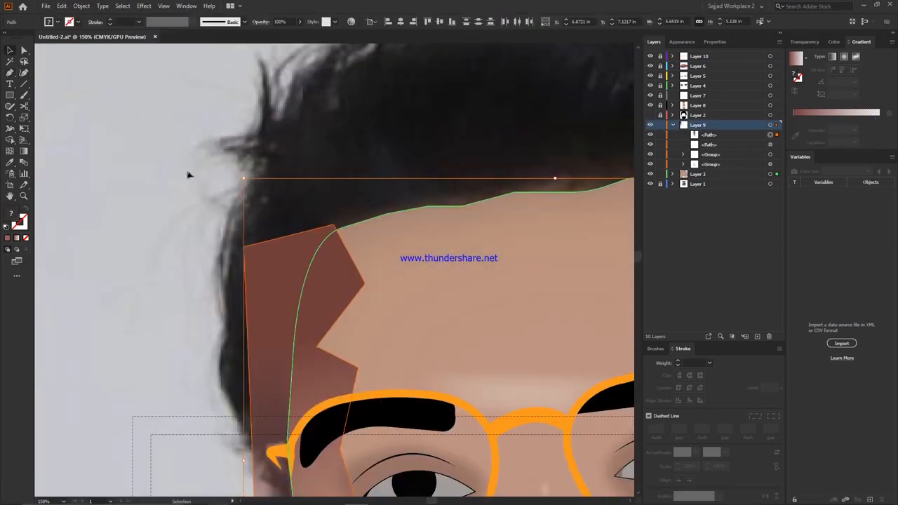
key(shift+m)
alt+click(270, 449)
shift+click(540, 210)
Step: Round the jagged corners along the inner edge of the side shadow
click(23, 51)
scroll(350, 274, down, 1)
drag(350, 259, 271, 253)
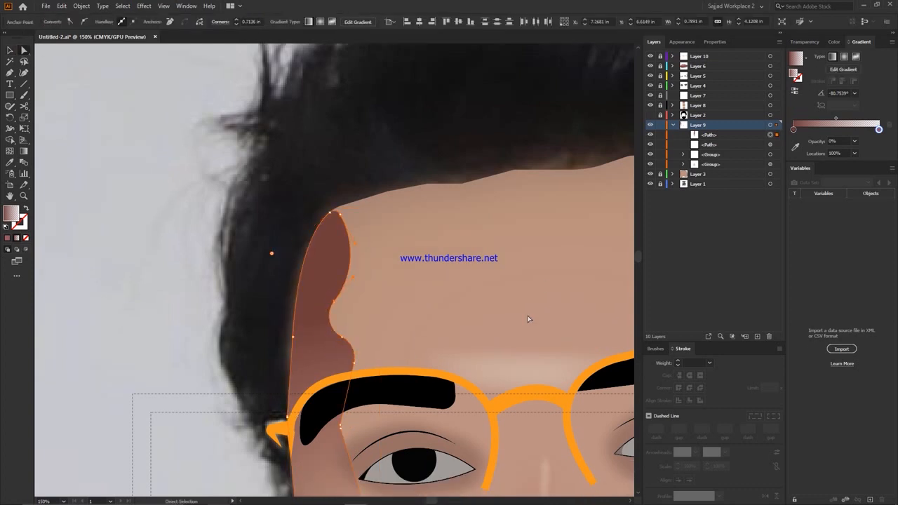
drag(453, 365, 493, 121)
click(493, 329)
click(372, 351)
Step: Run the side shadow's linear gradient nearly horizontally from the face edge inward
click(855, 94)
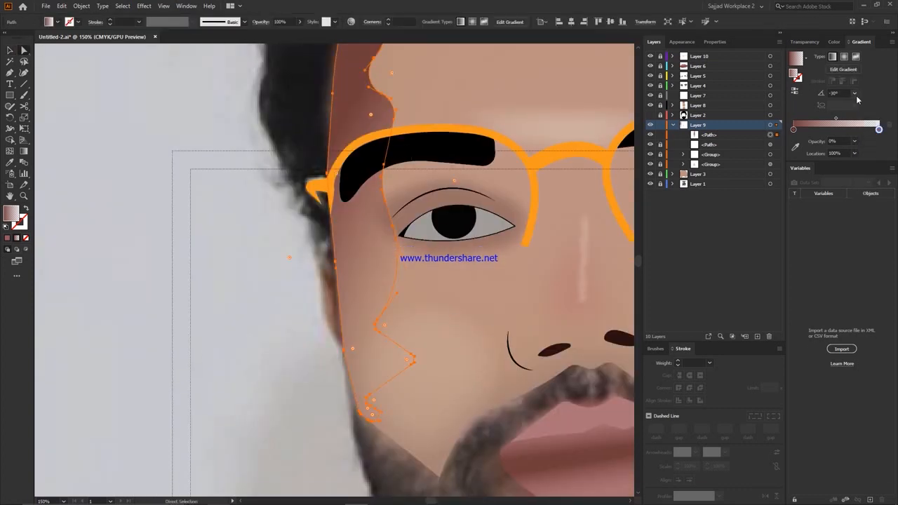
click(863, 150)
click(839, 94)
click(24, 151)
drag(324, 197, 379, 194)
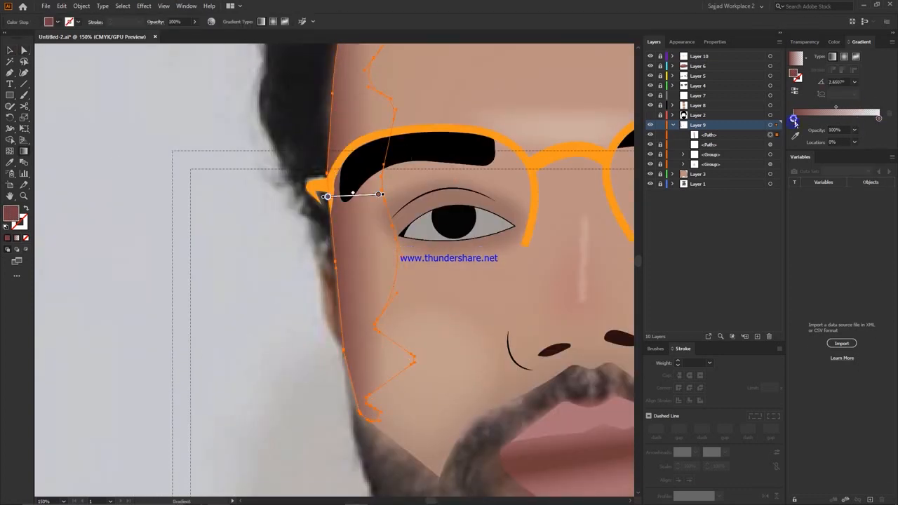
Step: Recolour the starting stop of the side shadow's gradient
double_click(793, 118)
click(796, 170)
key(Escape)
double_click(11, 213)
key(Return)
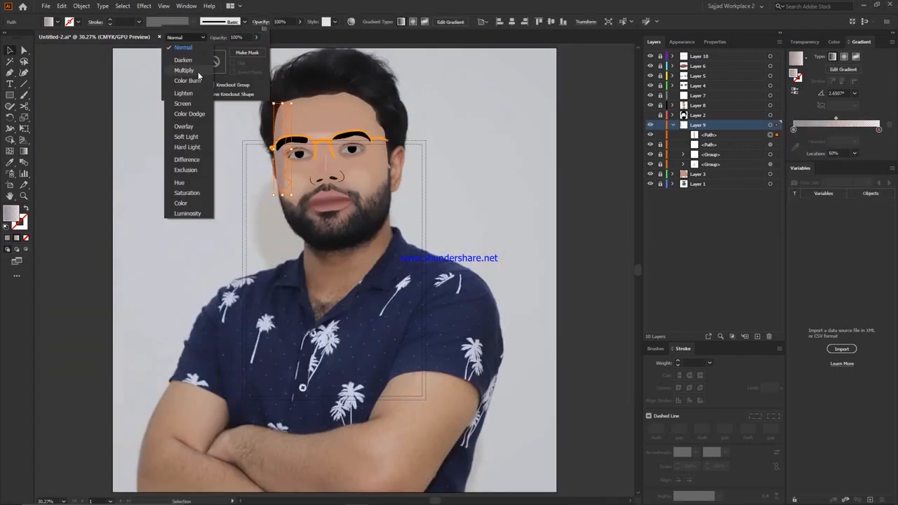
Step: Set the side shadow's blend mode to Multiply and its opacity to 62%
click(197, 71)
click(280, 21)
key(ctrl+plus)
key(ctrl+plus)
key(ctrl+plus)
key(ctrl+plus)
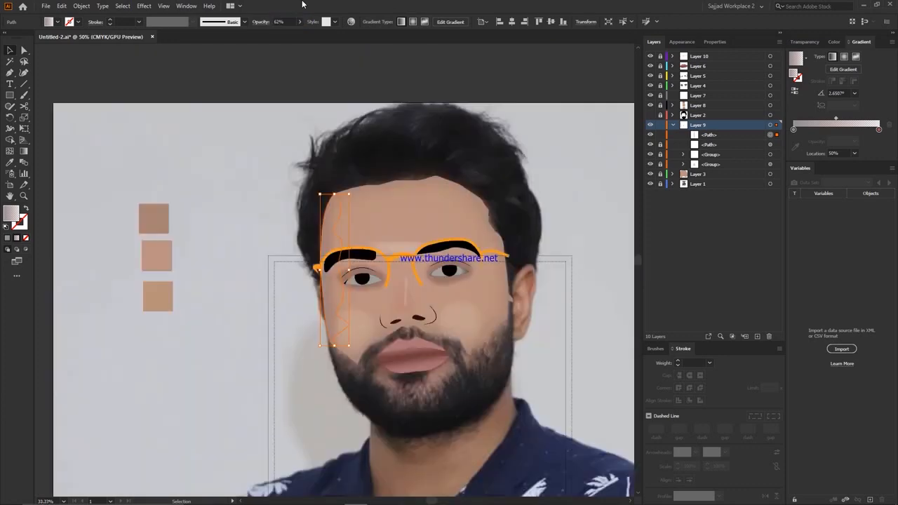
double_click(290, 24)
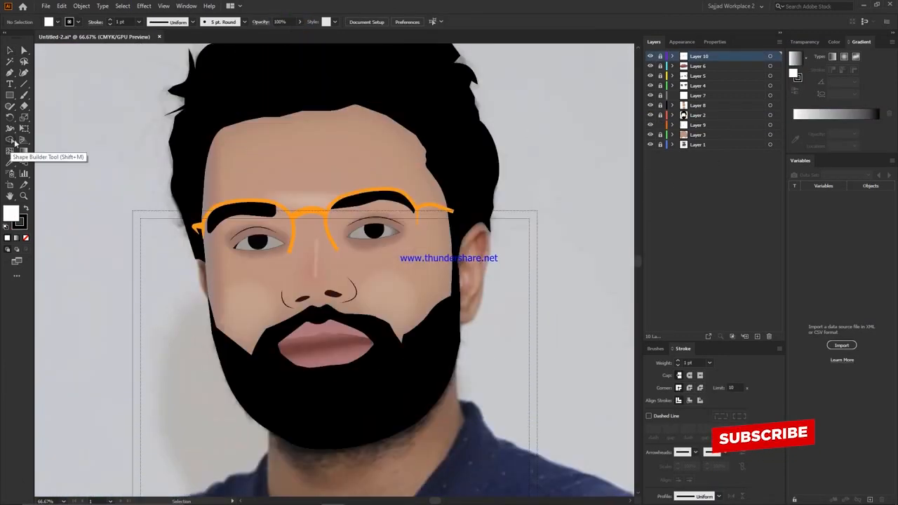
Step: Draw a short curved line at the outer corner of the glasses frame on Layer 9
drag(413, 206, 419, 217)
key(ctrl+plus)
key(ctrl+plus)
key(ctrl+plus)
key(ctrl+plus)
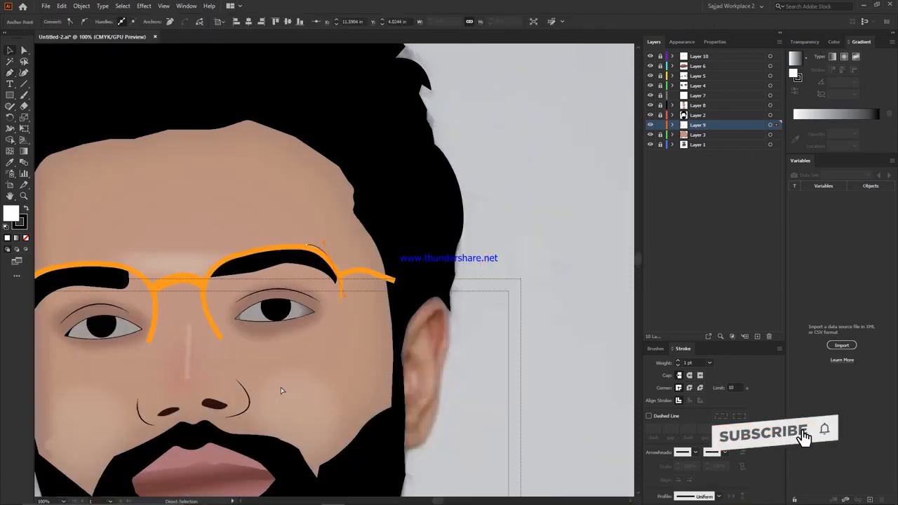
Step: Remove the fill from the glasses-corner curve and set its stroke weight and width profile
click(25, 238)
key(v)
click(138, 21)
click(121, 105)
click(193, 22)
click(167, 56)
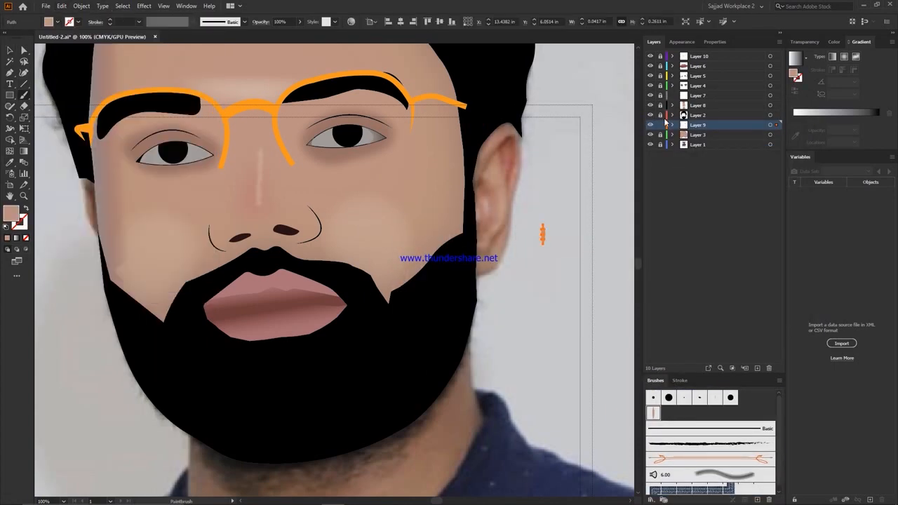
Step: Paint skin-coloured tapered strokes with the scatter brush along the beard's upper edge on Layer 2
click(672, 115)
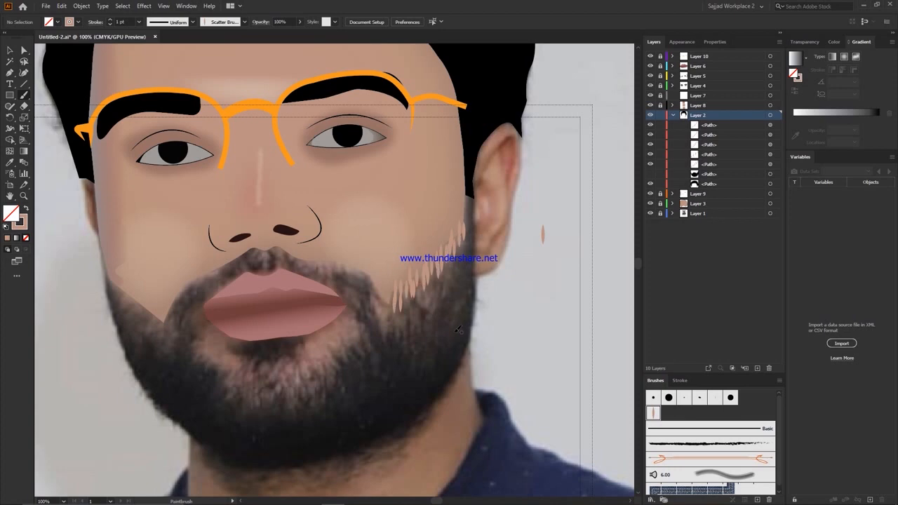
click(650, 184)
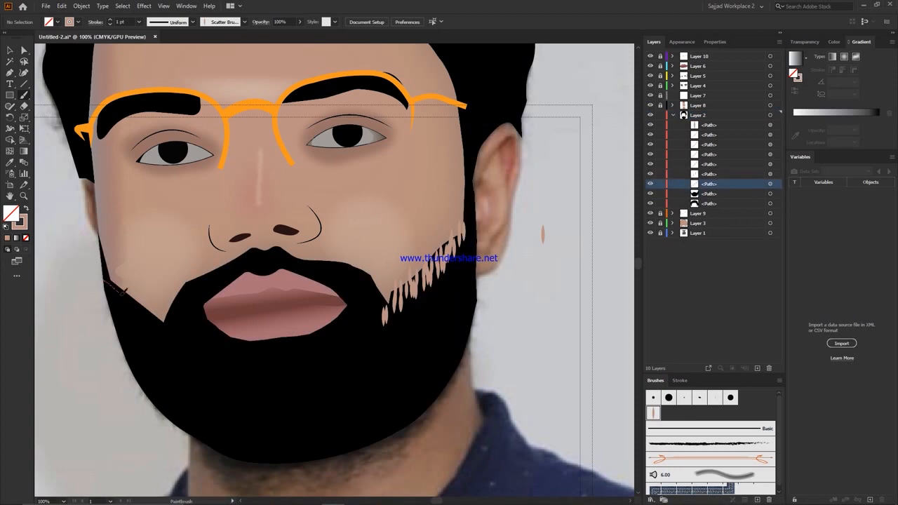
drag(125, 293, 169, 334)
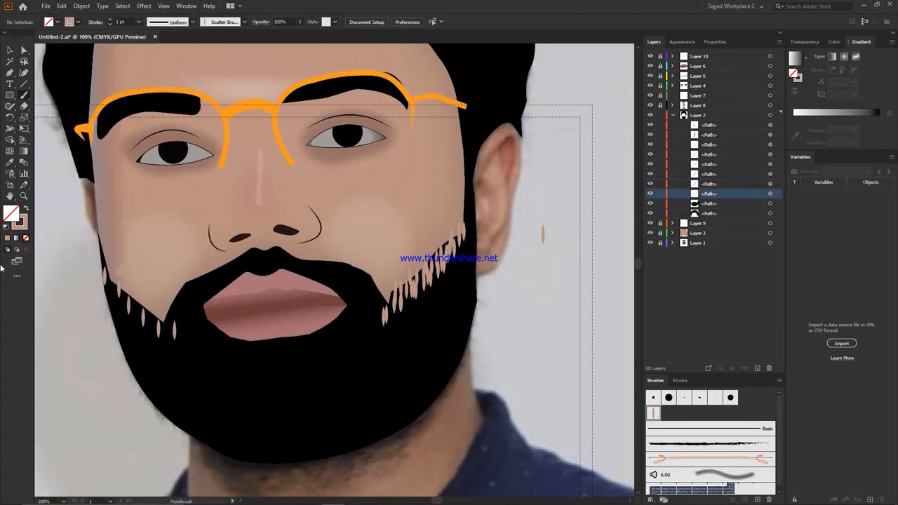
drag(106, 278, 172, 335)
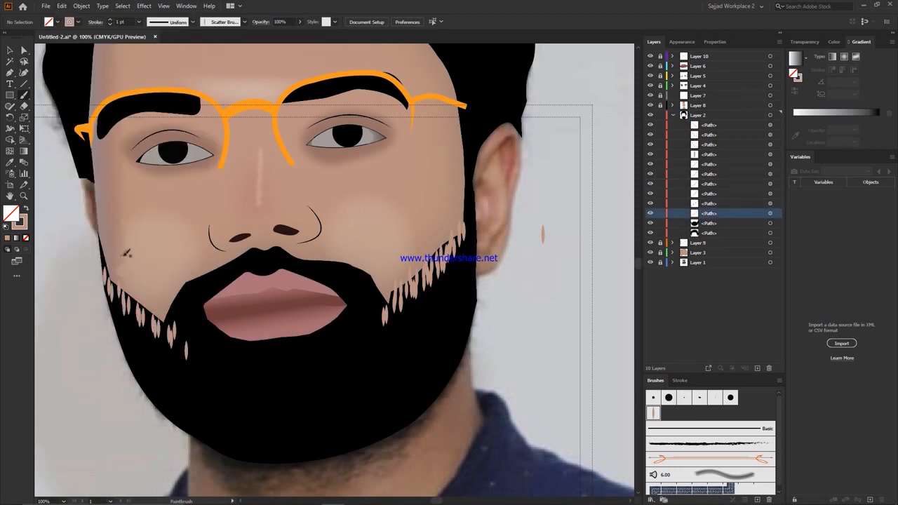
click(62, 5)
key(Escape)
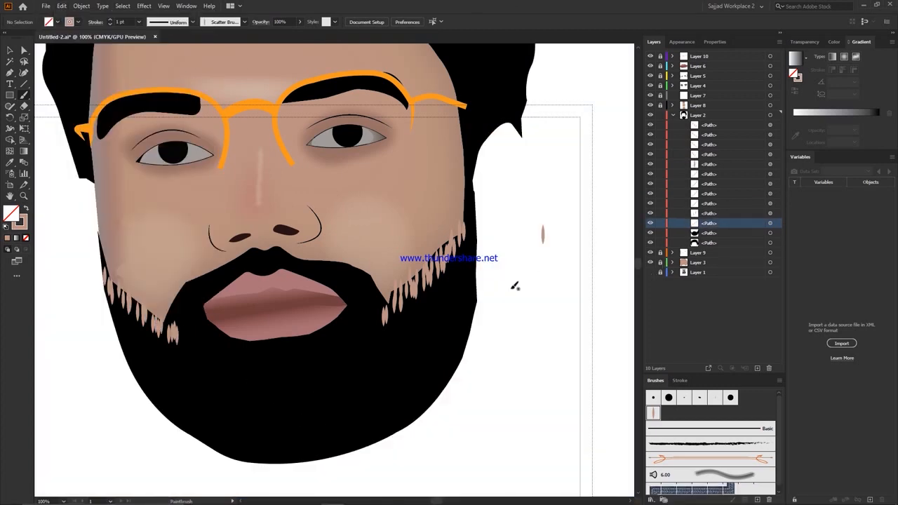
key(ctrl+0)
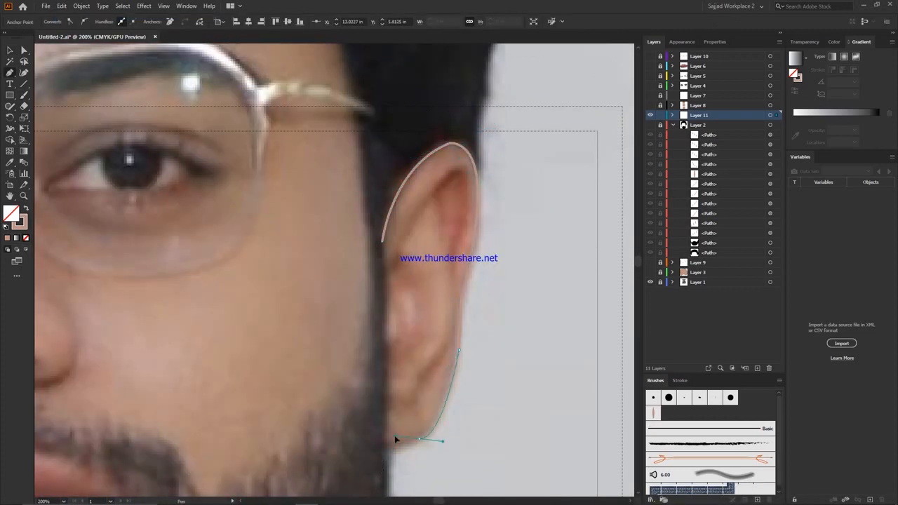
Step: Close the traced ear outline on Layer 11 and adjust its points around the earlobe
click(383, 242)
scroll(384, 244, down, 1)
key(a)
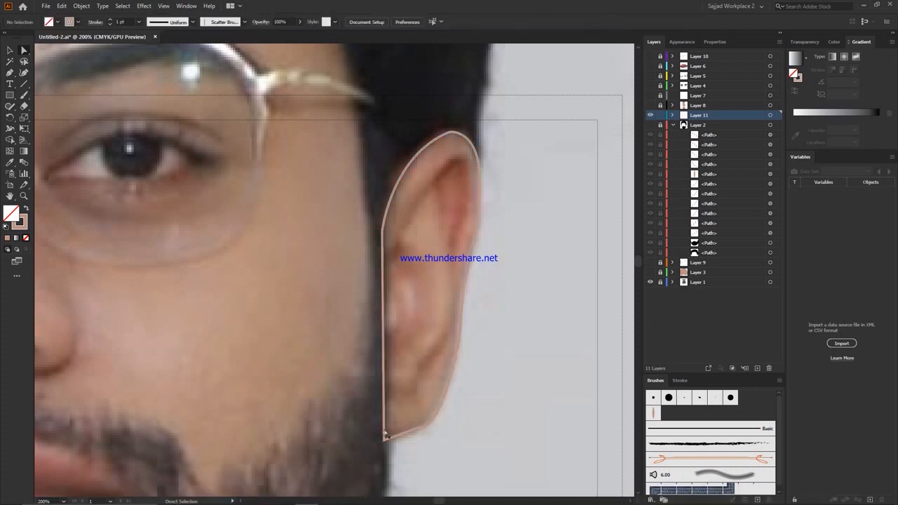
click(444, 431)
scroll(416, 119, down, 1)
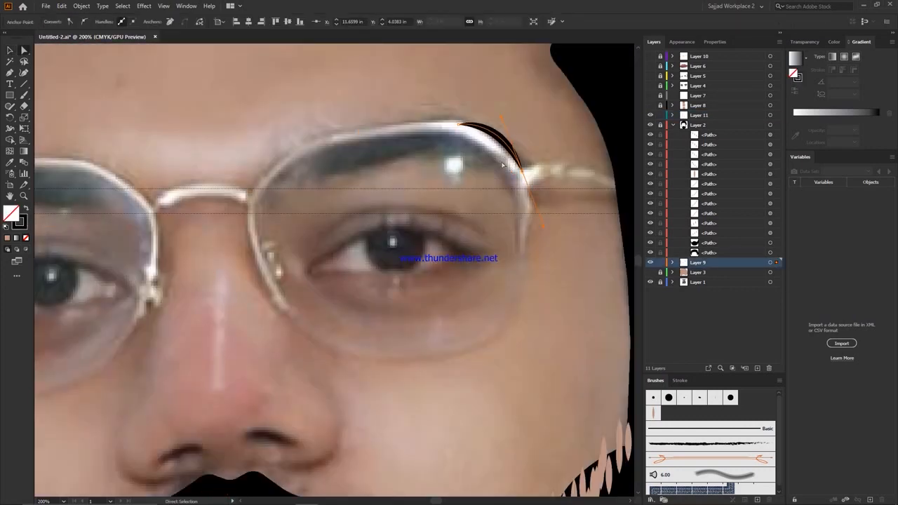
Step: Trace the neck and open collar area on Layer 12 as a closed outline running behind the beard
scroll(346, 212, down, 1)
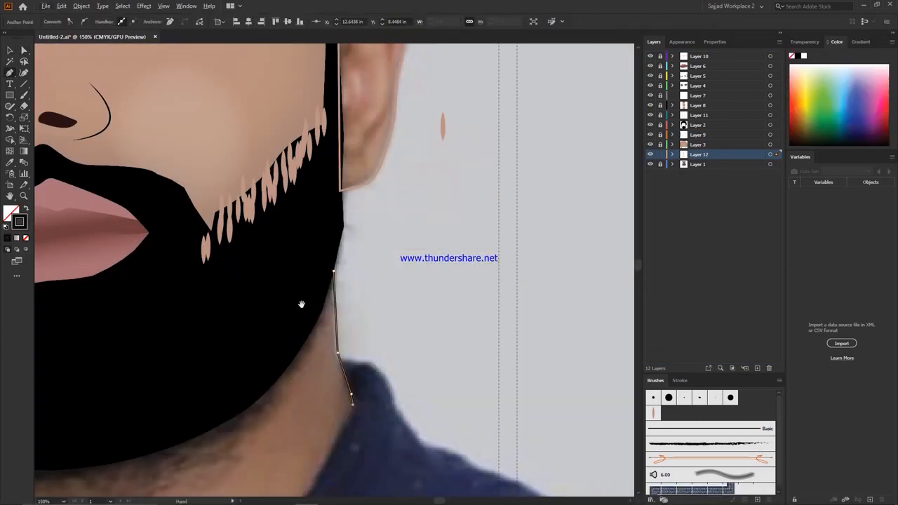
click(280, 246)
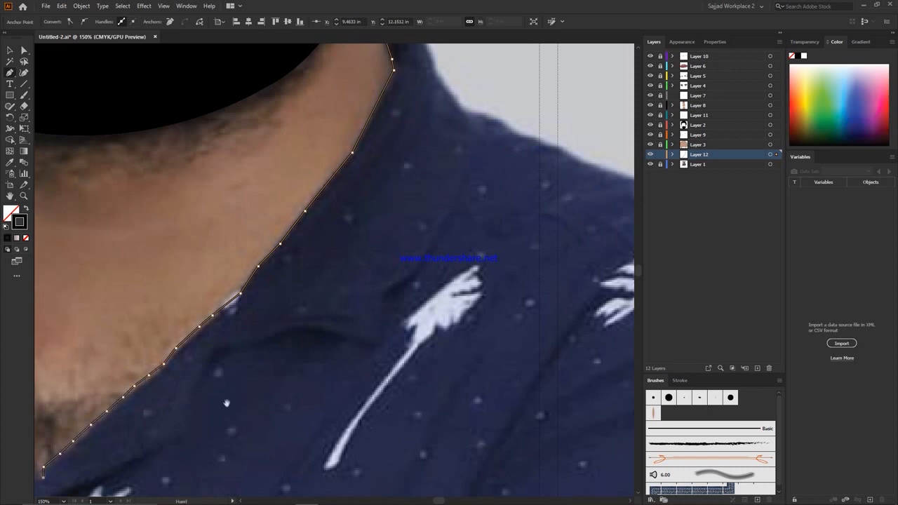
drag(226, 402, 588, 215)
key(ctrl+z)
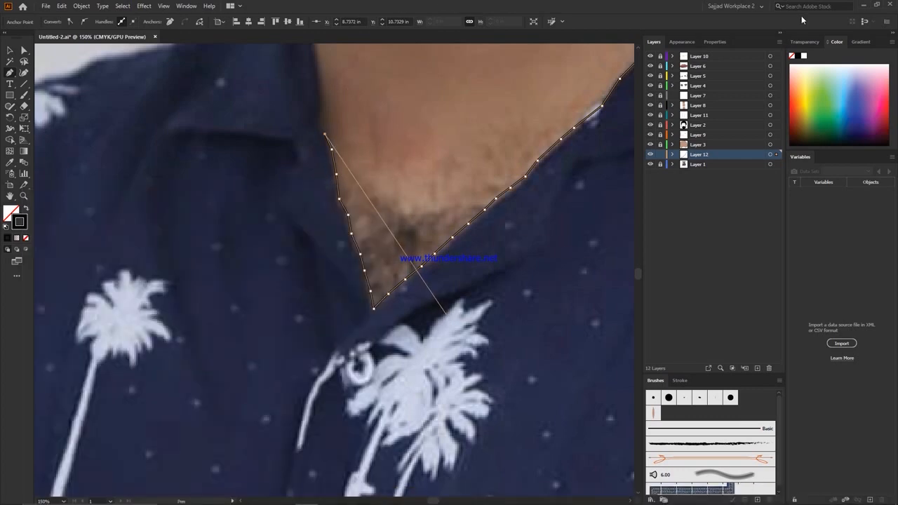
drag(316, 66, 338, 340)
click(336, 312)
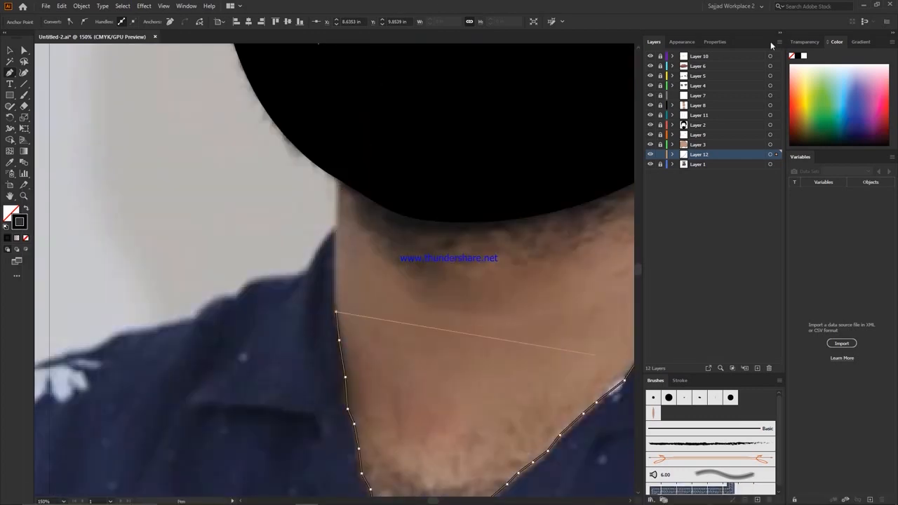
key(ctrl+minus)
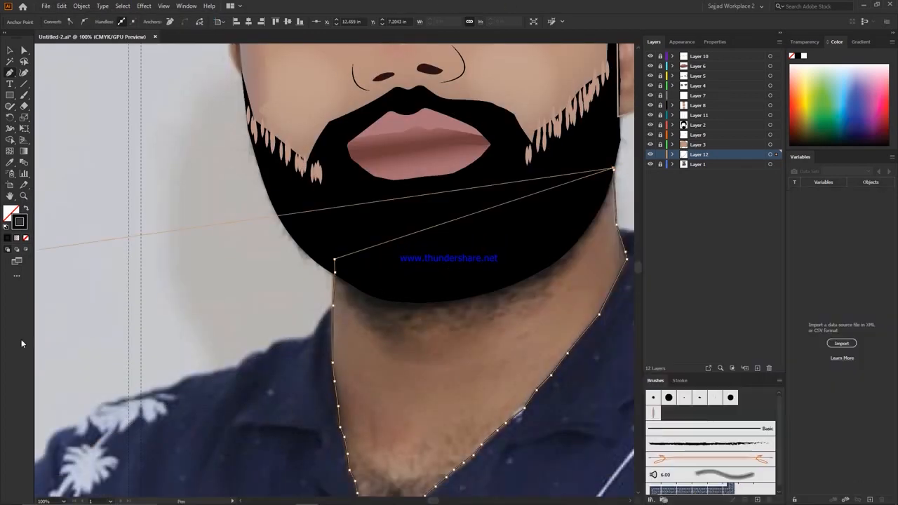
key(a)
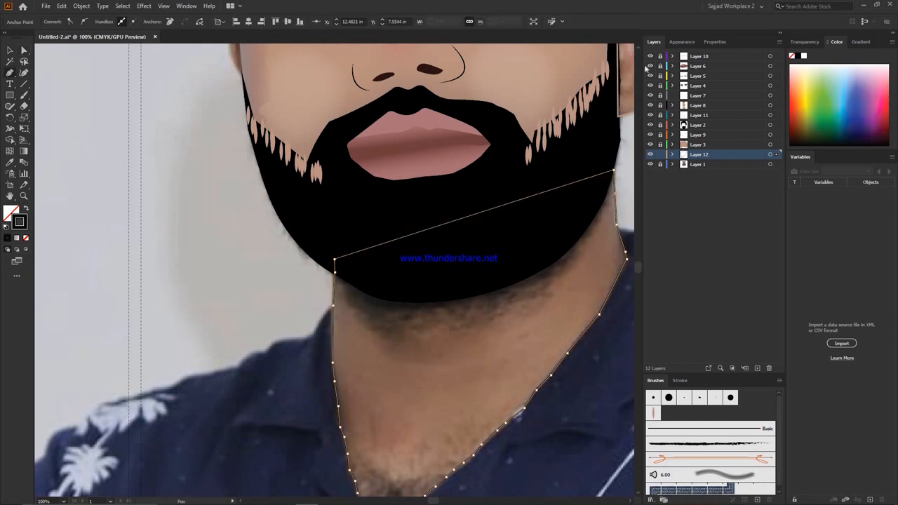
Step: Separate the curved area under the beard and give it a dark feathered shadow fill
key(ctrl+minus)
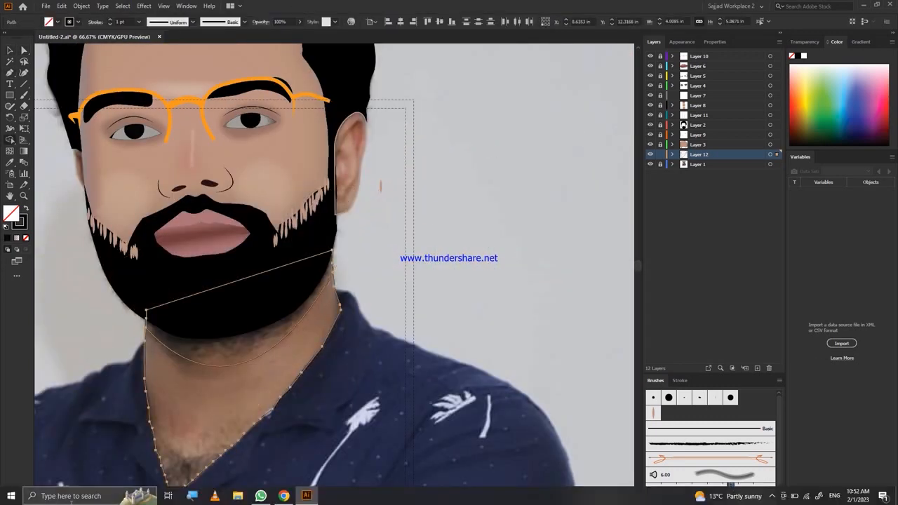
key(v)
click(231, 365)
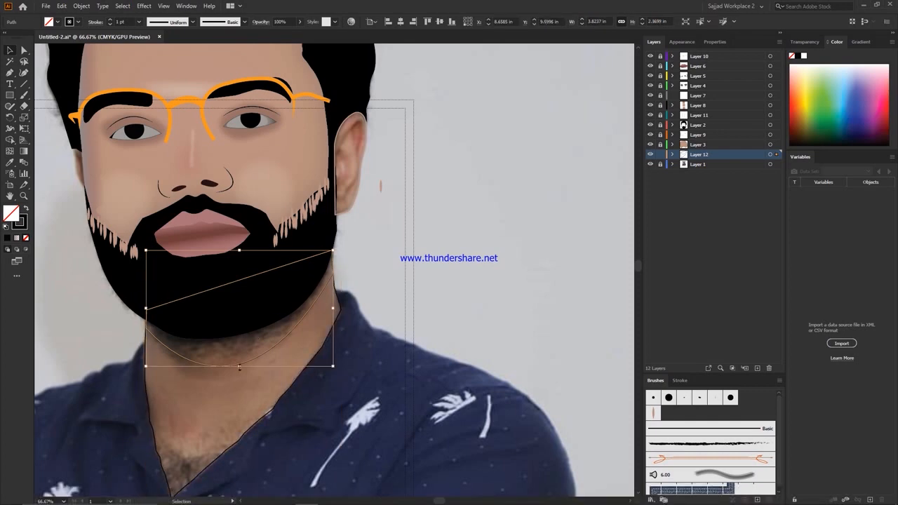
scroll(334, 269, down, 1)
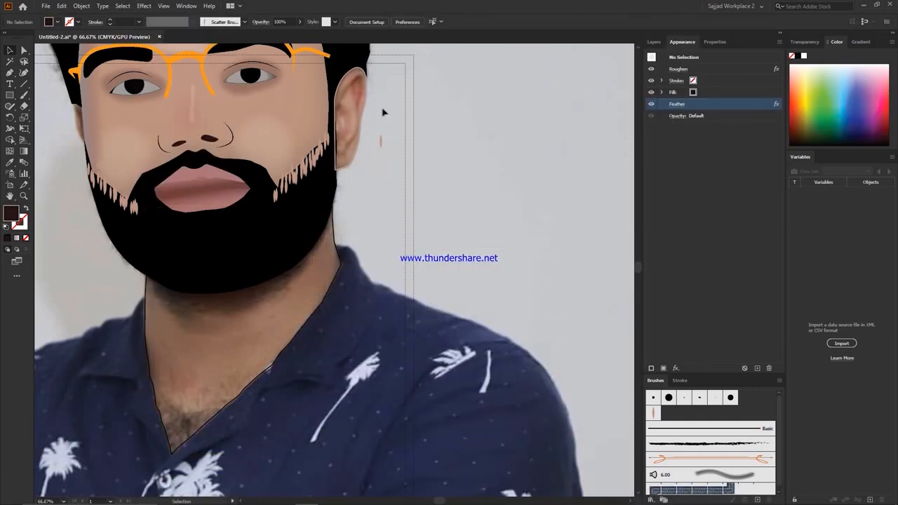
Step: Fill the neck with the skin colour and shade its lower part with a gradient
click(263, 317)
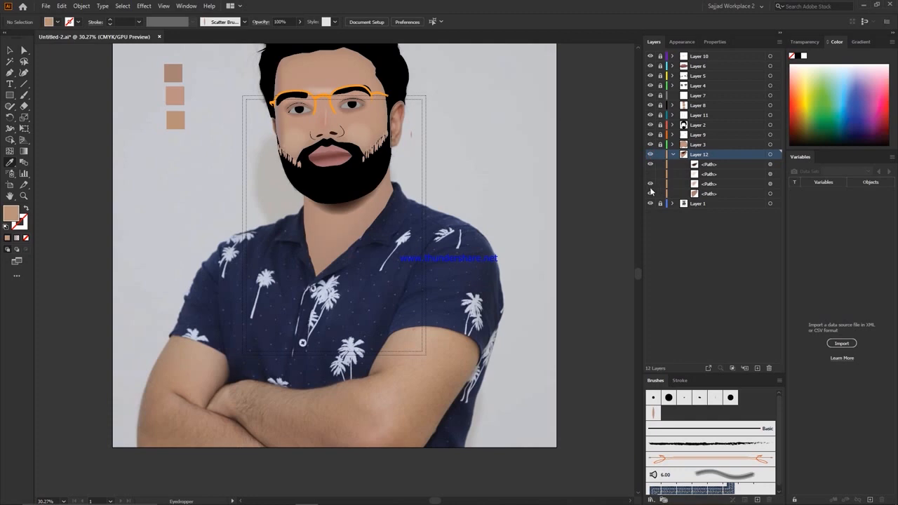
click(650, 203)
click(650, 203)
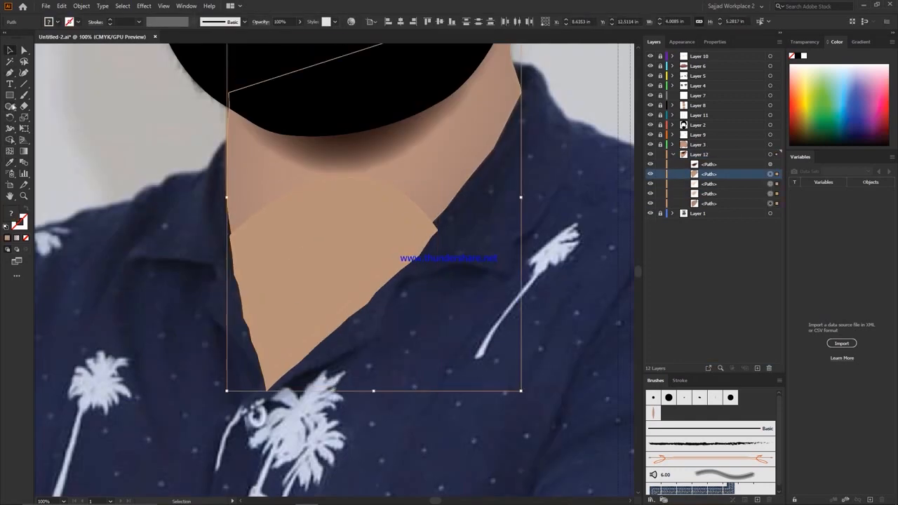
key(period)
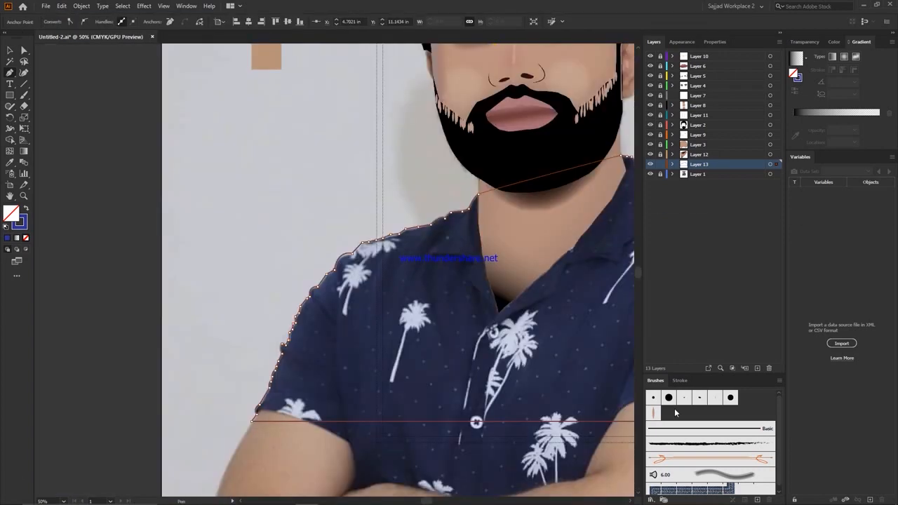
Step: Trace the shirt's outline on Layer 13 and add brushed palm motifs and small dots over it
key(ctrl+0)
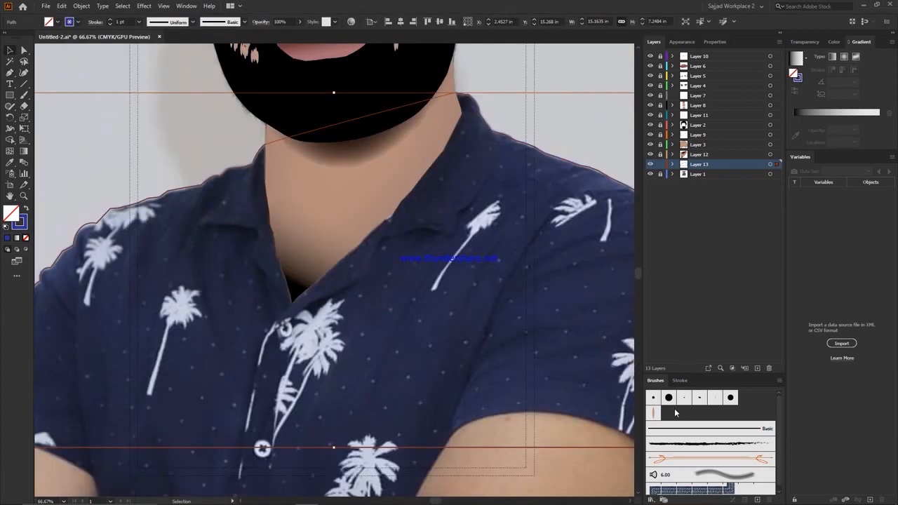
scroll(536, 125, up, 3)
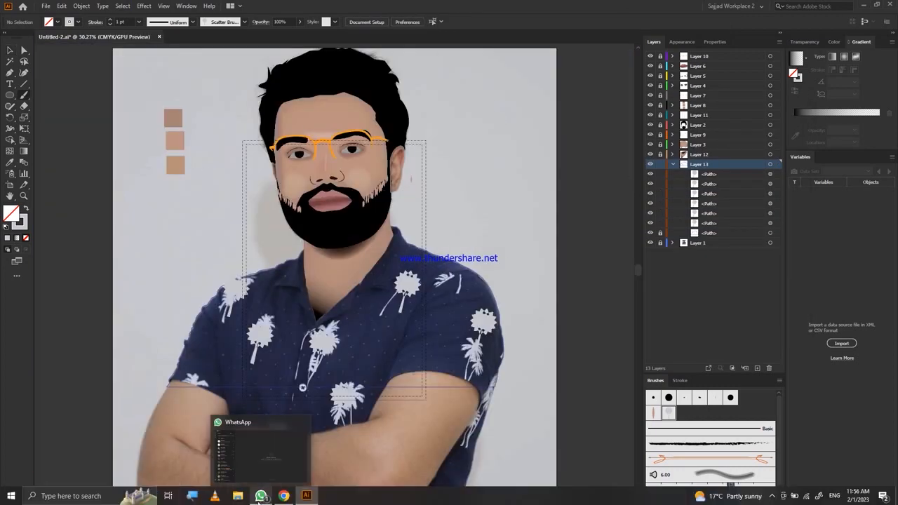
key(b)
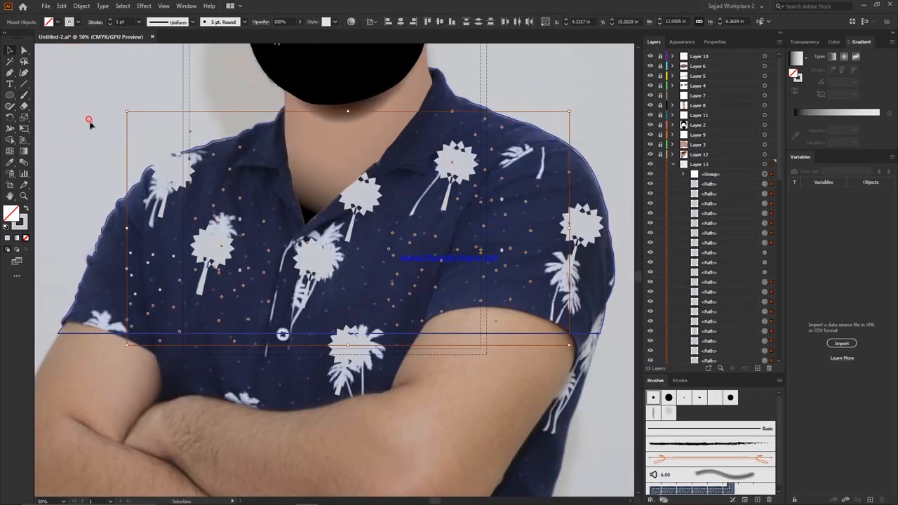
right_click(421, 248)
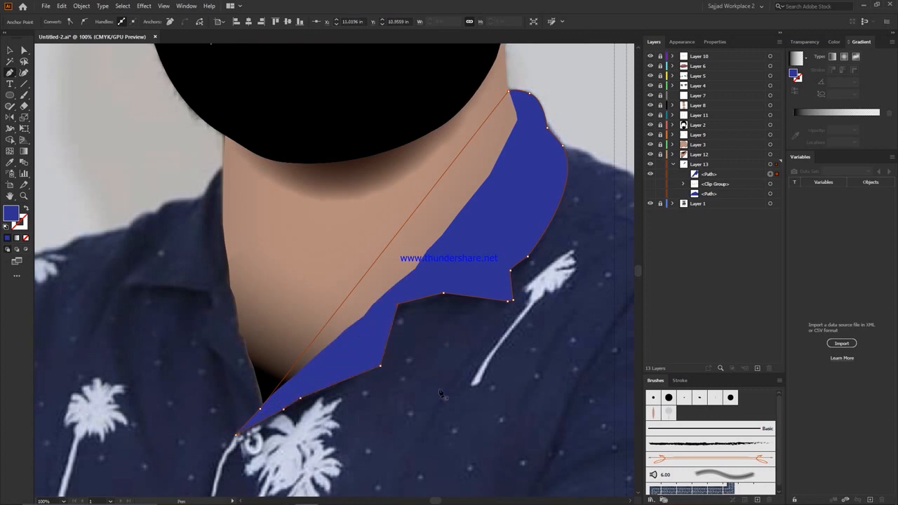
Step: Trace the second half of the shirt collar along the neck opening and swap its fill and stroke
click(232, 367)
click(254, 394)
click(263, 407)
click(223, 164)
key(shift+x)
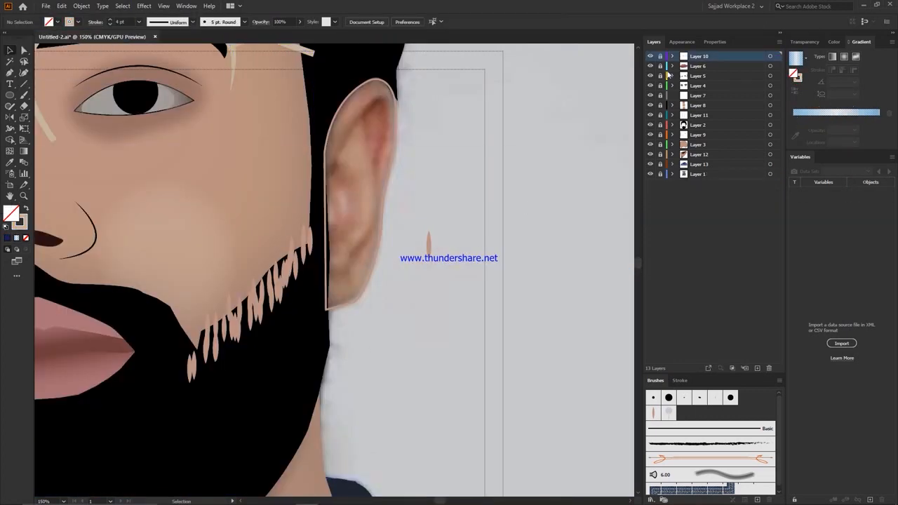
key(super+plus)
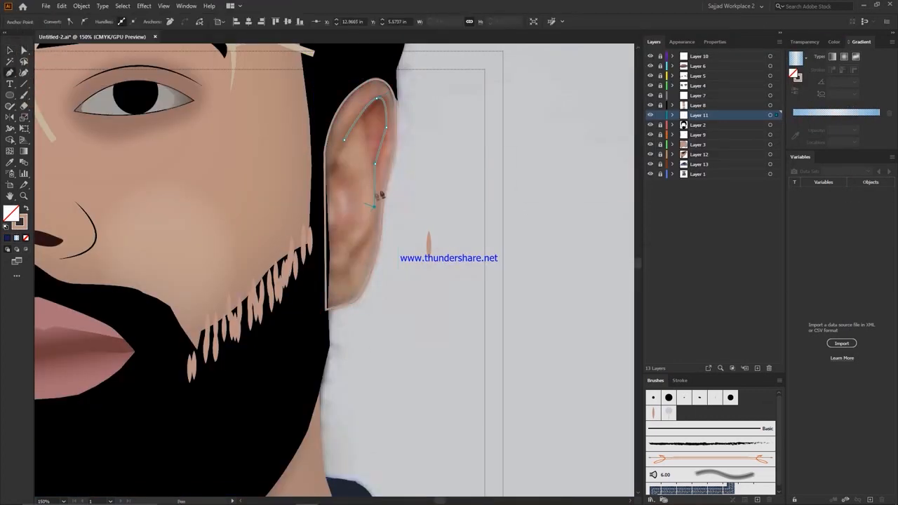
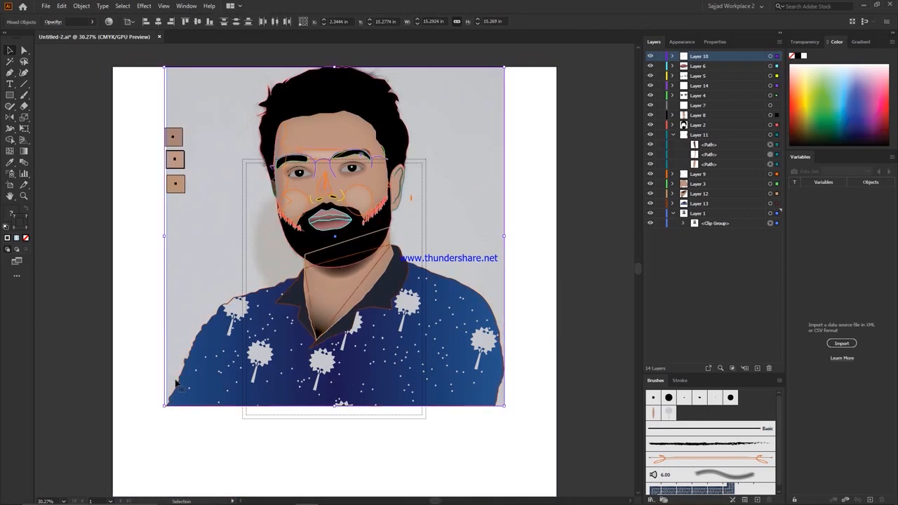
Step: Delete the unneeded Layer 7 and Layer 8 together with their artwork
click(768, 366)
key(Return)
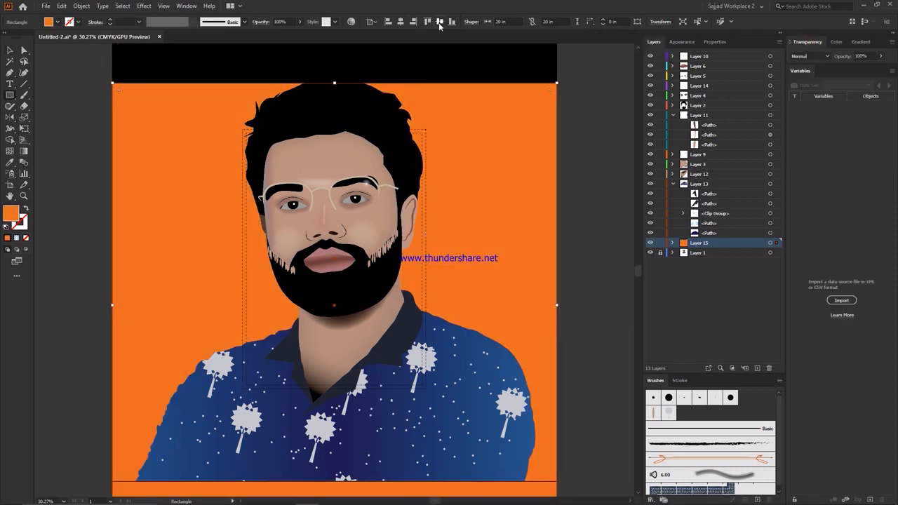
Step: Set the orange background rectangle's width to 17.75 in, centre it horizontally on the artboard and nudge it slightly right
text(17.75)
key(Return)
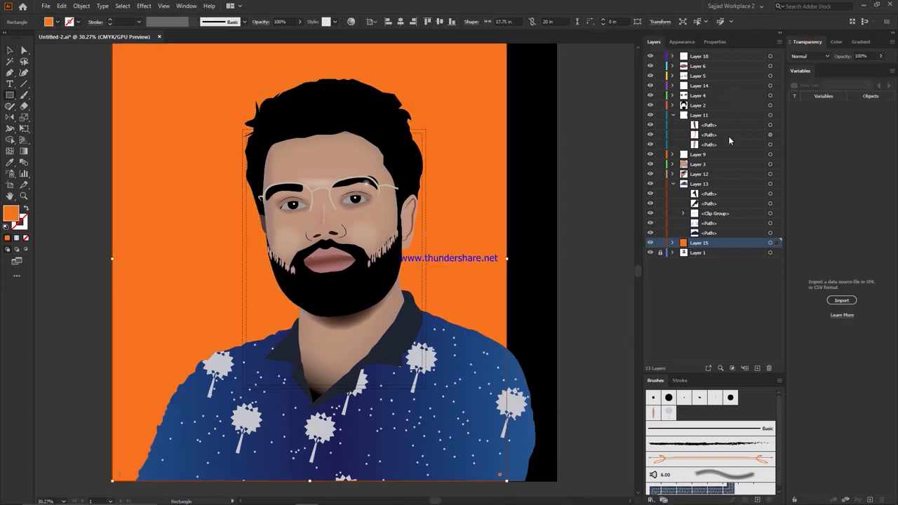
click(398, 21)
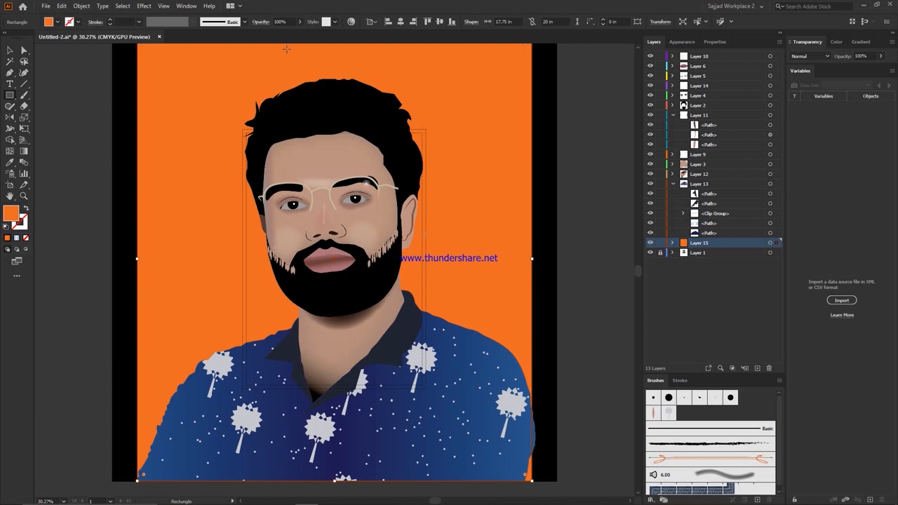
key(shift+Right)
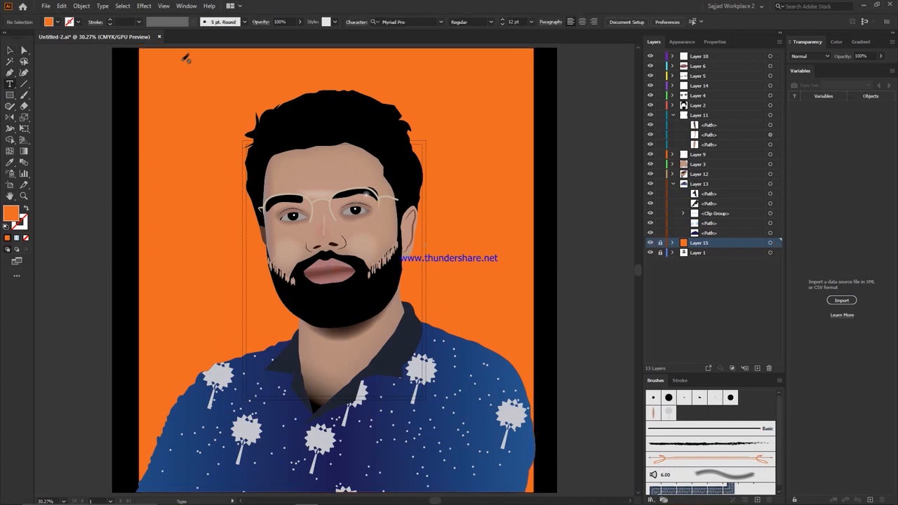
Step: Browse the font list for the placeholder text over the head and choose Bing Bam Boum
mouse_move(283, 496)
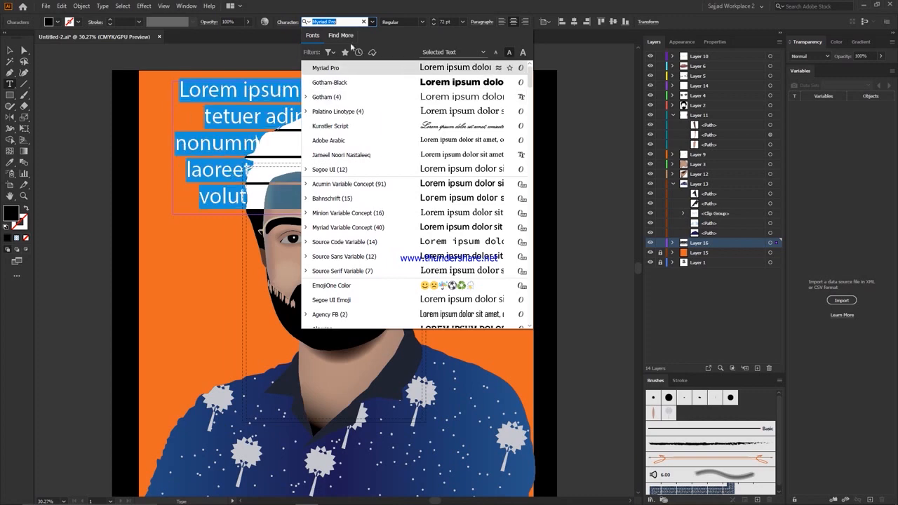
key(Down)
key(Down)
key(Down)
key(Down)
key(Down)
key(Down)
key(Down)
key(Down)
key(Down)
key(Down)
key(Down)
key(Down)
key(Down)
key(Down)
key(Down)
key(Down)
key(Down)
key(Down)
key(Down)
key(Down)
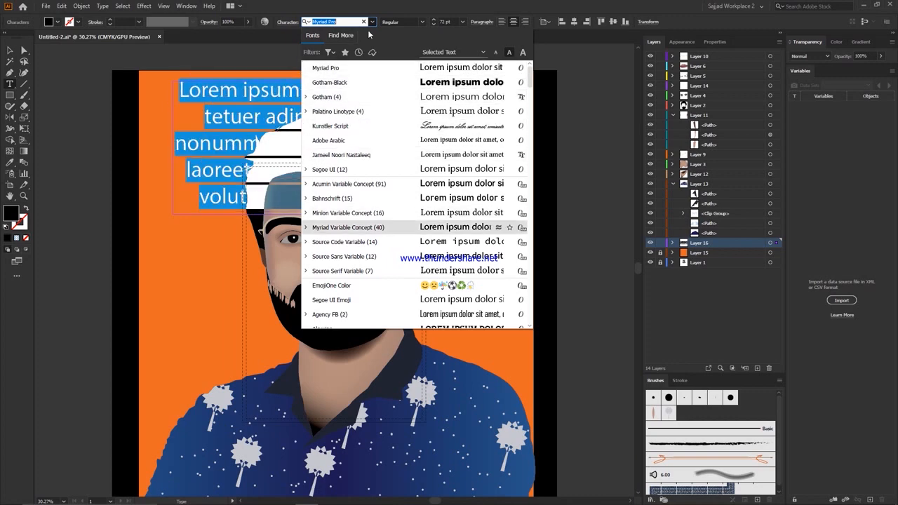
key(Up)
key(Up)
key(Up)
key(Up)
key(Up)
key(Return)
Step: Replace the placeholder text with "Hemlo G" and centre it within its text frame
text(HEMLO G)
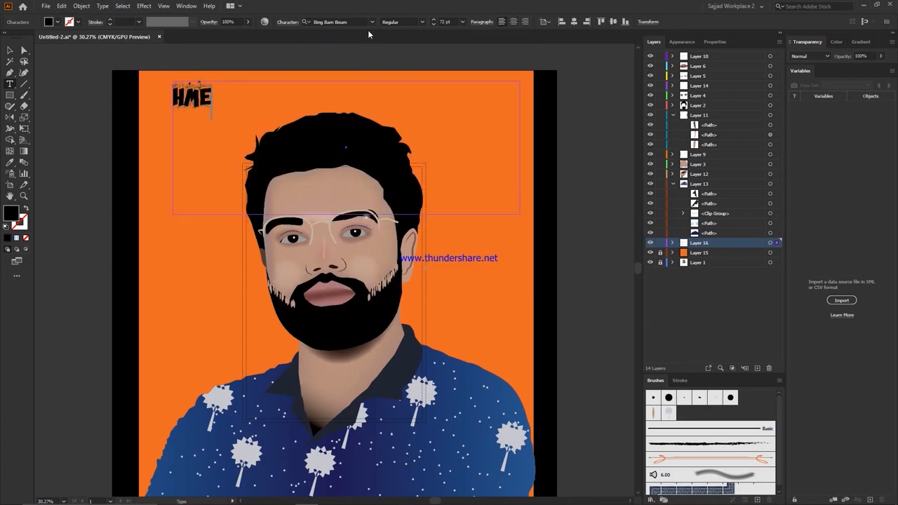
key(Escape)
key(ctrl+shift+c)
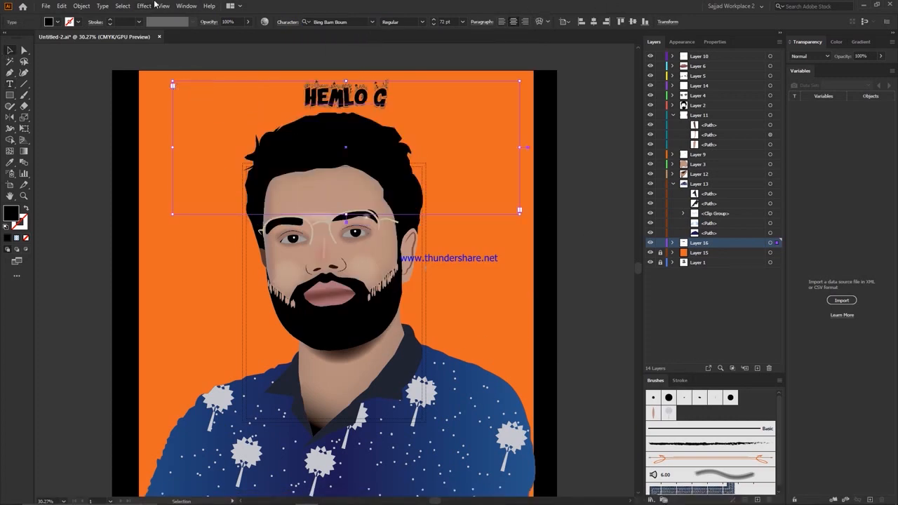
Step: Change the Hemlo G title's font to Forte and dismiss the glyph list
key(shift+alt+F11)
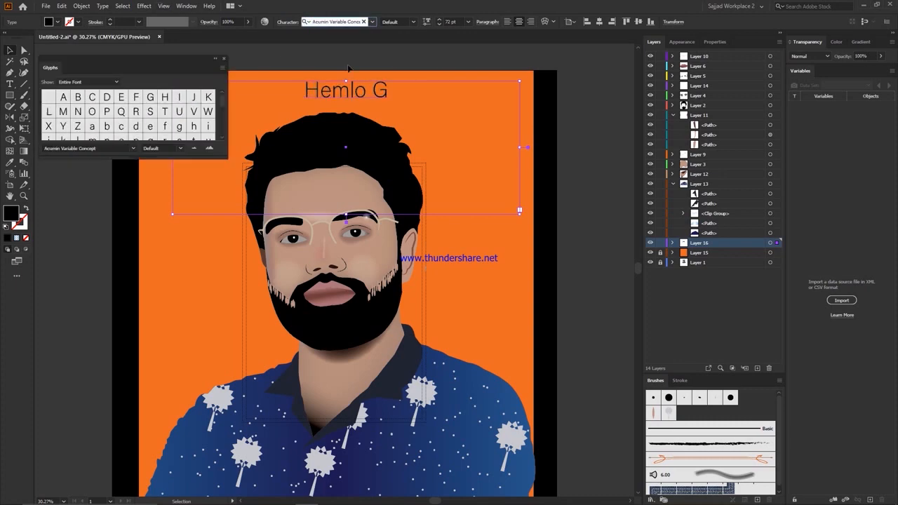
key(BackSpace)
scroll(348, 68, up, 10)
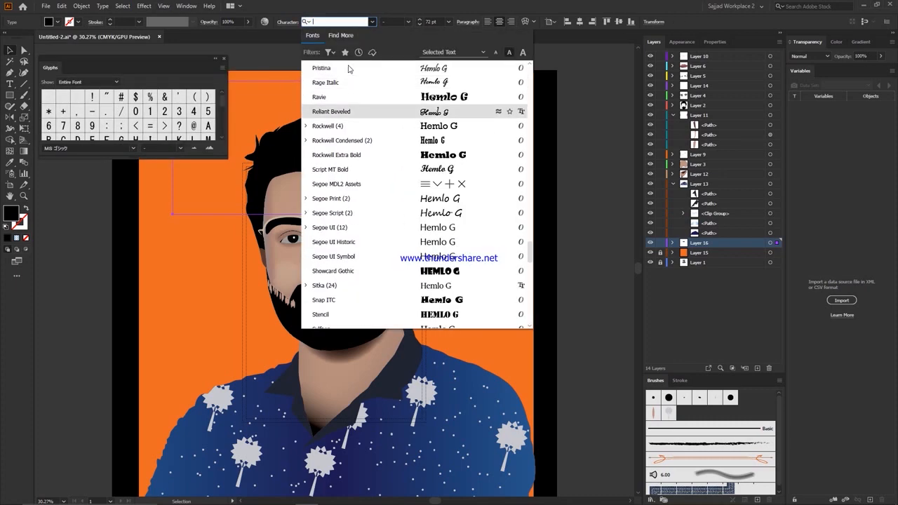
click(318, 227)
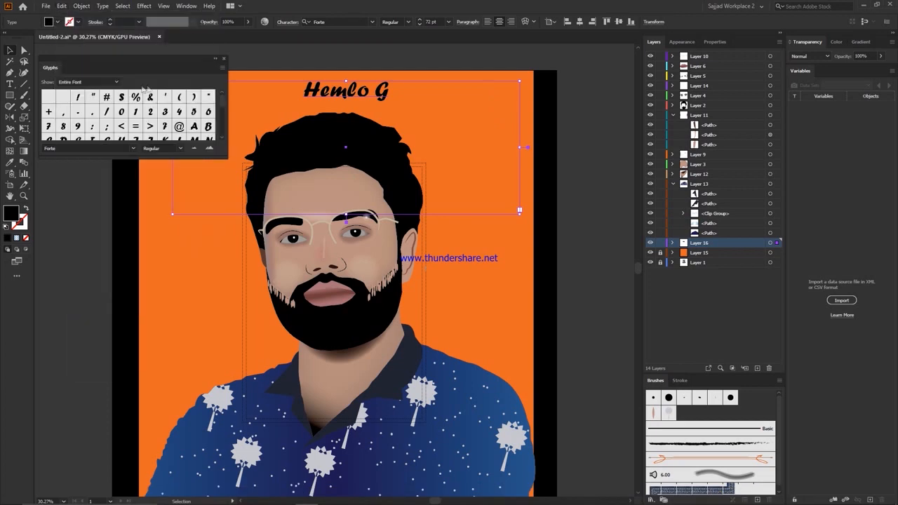
key(shift+alt+F11)
Step: Convert the Hemlo G title to outlines with a white fill and scale it to a height of 2.5 in
click(62, 5)
key(Escape)
key(ctrl+shift+o)
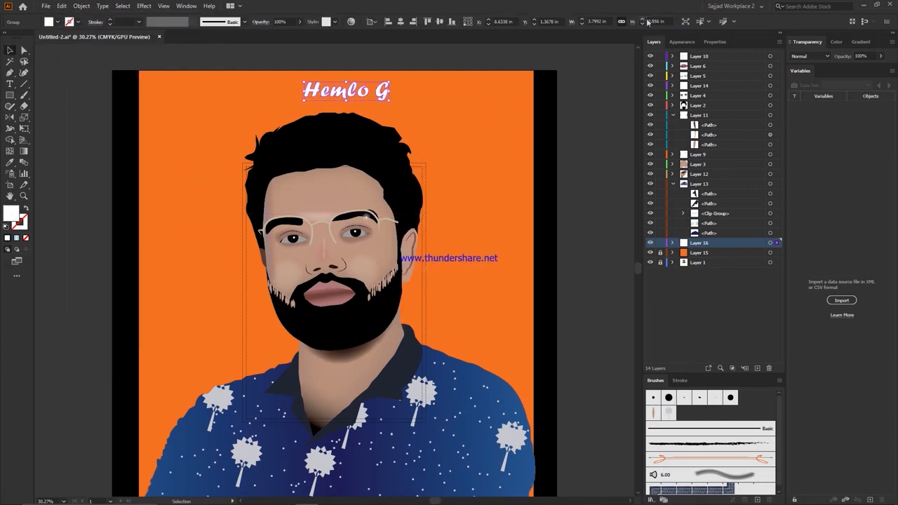
text(2.5)
key(Return)
Step: Centre the outlined title on the artboard and move it up so it sits behind the top of the hair
click(401, 21)
click(440, 21)
key(shift+Up)
key(shift+Up)
key(shift+Up)
key(shift+Up)
key(shift+Up)
key(shift+Up)
key(shift+Up)
key(shift+Up)
key(shift+Up)
key(shift+Up)
key(shift+Up)
key(shift+Up)
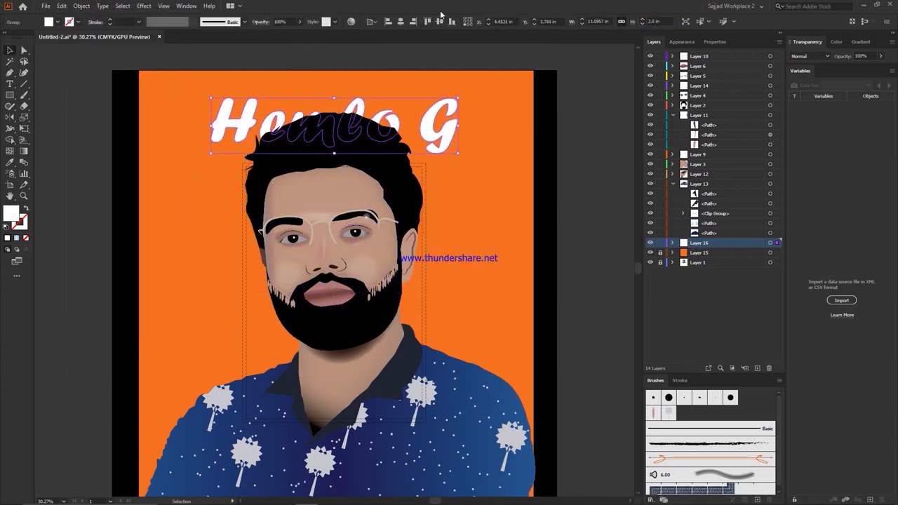
Step: Apply a gradient fill to the background rectangle on Layer 15 and set its colour stops to orange
click(488, 292)
scroll(488, 292, down, 1)
click(176, 325)
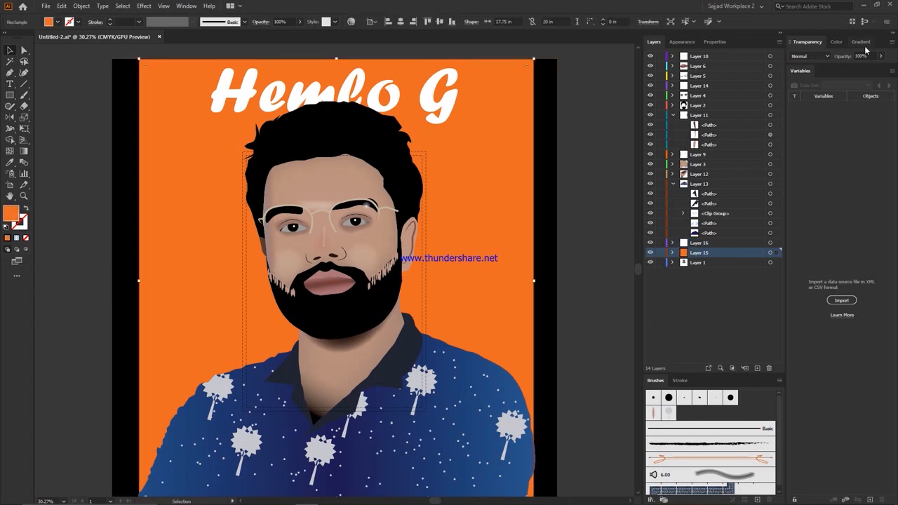
click(860, 41)
click(795, 58)
click(806, 59)
click(775, 121)
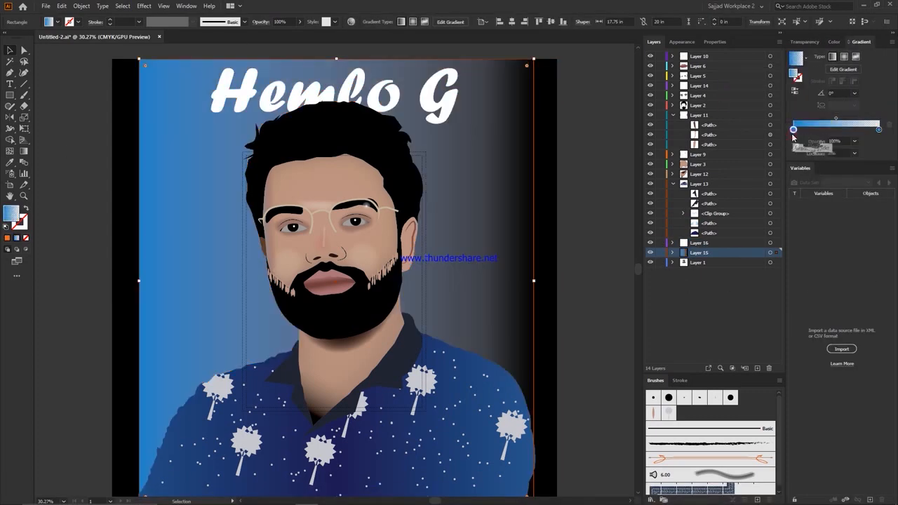
double_click(794, 129)
click(861, 159)
click(806, 4)
click(795, 146)
click(148, 84)
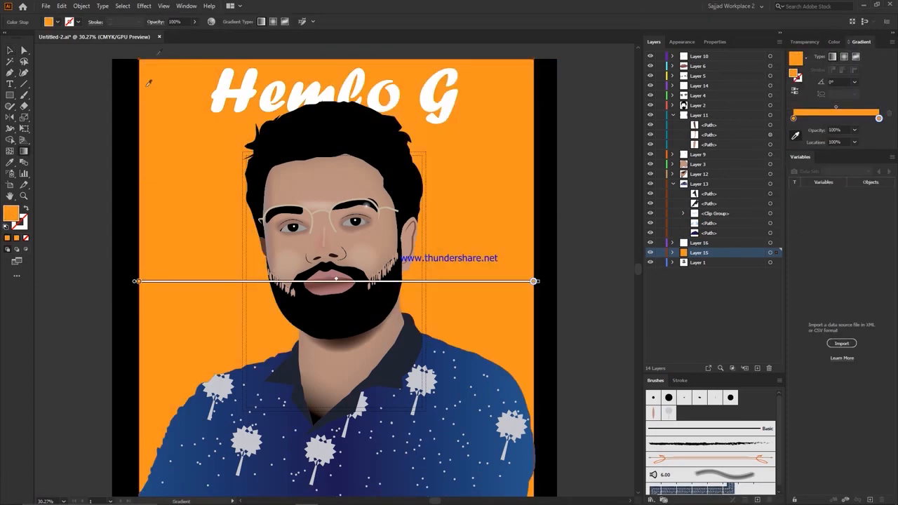
Step: Make the background gradient radial and mix a deep reddish brown for its outer colour stop
click(844, 56)
double_click(878, 118)
click(758, 151)
click(830, 189)
click(848, 165)
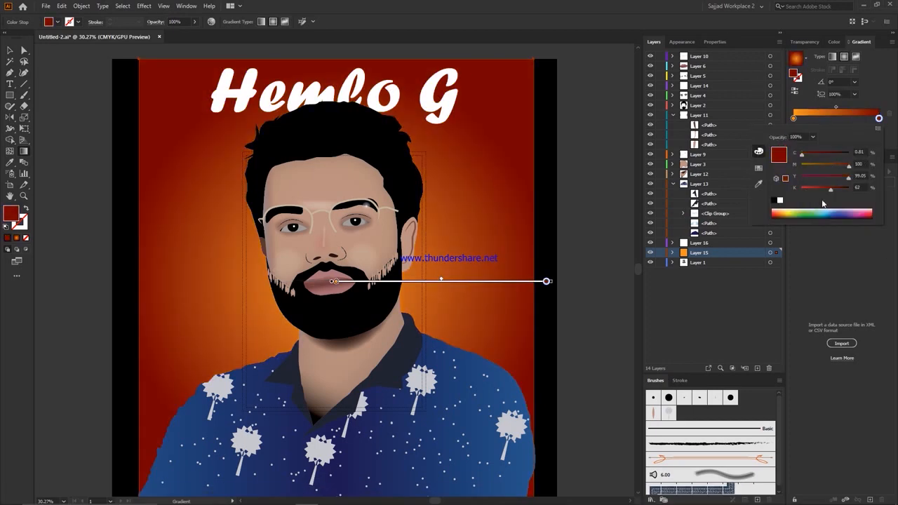
drag(831, 190, 827, 190)
click(842, 165)
click(581, 140)
key(v)
click(582, 140)
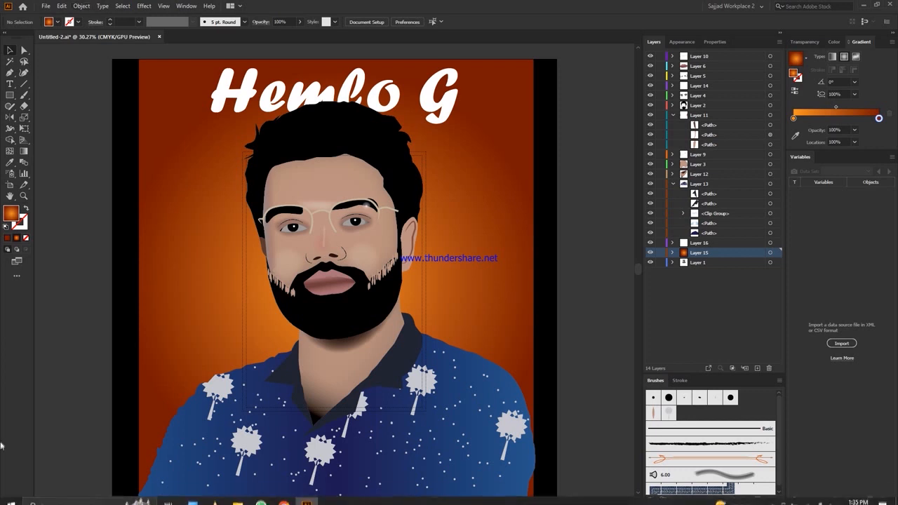
Step: Widen the background rectangle to 17.875 in and nudge it left
click(512, 168)
click(759, 21)
click(741, 38)
key(Up)
key(Up)
click(605, 4)
key(shift+Left)
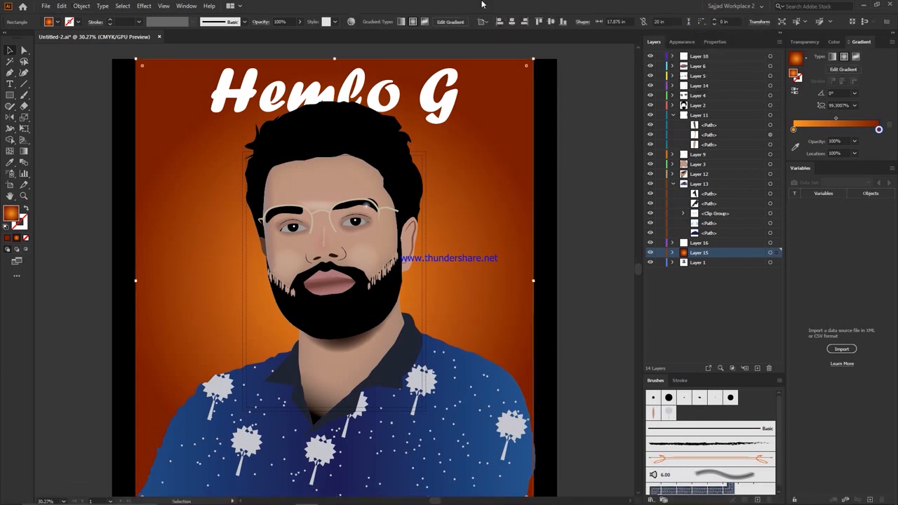
Step: Lock the background, photo and title layers: Layer 15, Layer 1 and Layer 16
click(660, 252)
click(660, 263)
click(660, 242)
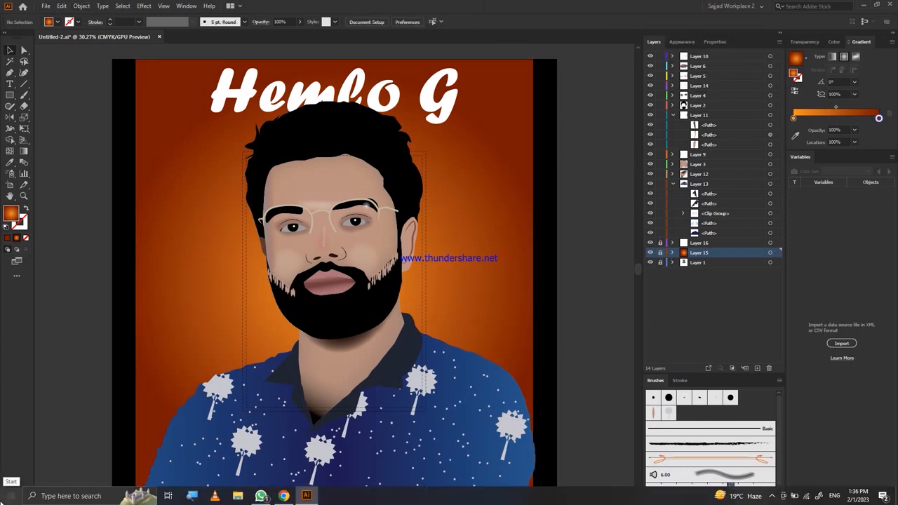
Step: Scale the whole portrait artwork proportionally to 17 in wide and move it right to centre it over the background
key(ctrl+a)
click(659, 25)
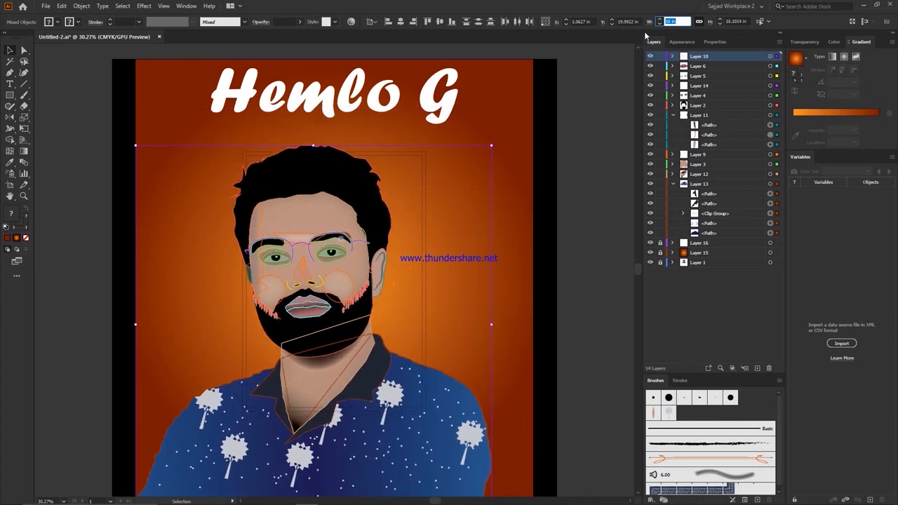
click(575, 66)
key(ctrl+a)
key(shift+Right)
key(shift+Right)
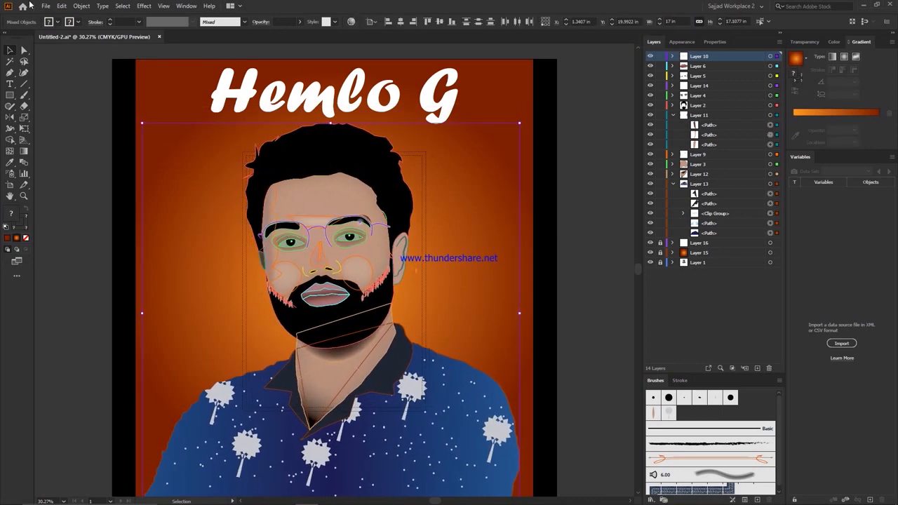
click(619, 100)
Step: Save the document and export the artwork as a JPEG
click(45, 6)
click(68, 82)
click(45, 5)
mouse_move(77, 171)
click(204, 181)
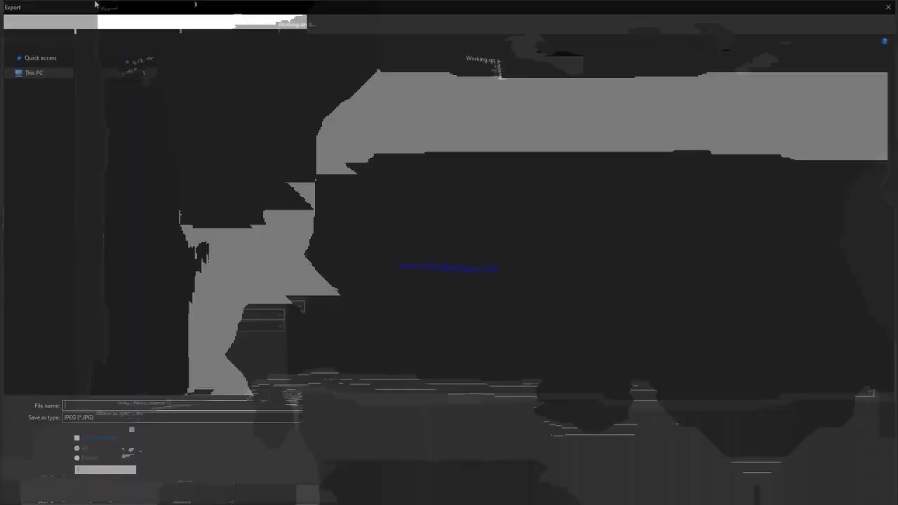
click(806, 491)
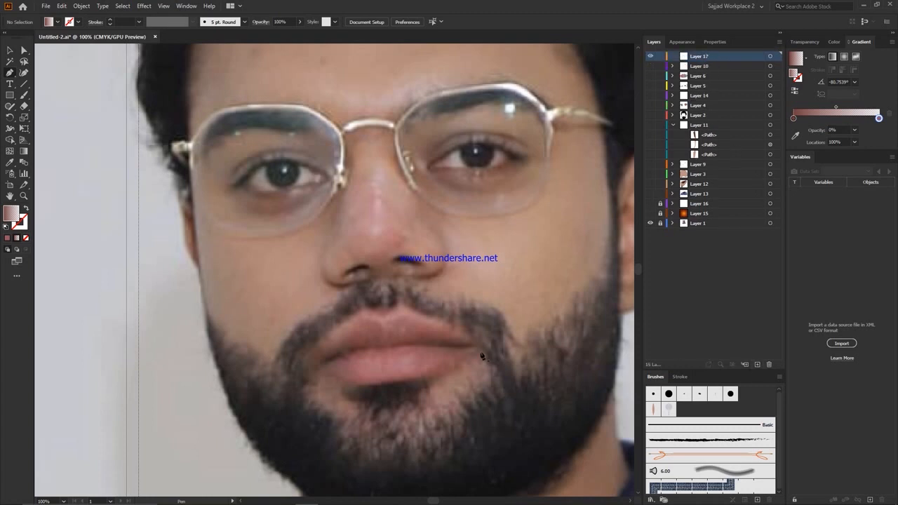
Step: Finish tracing a four-cornered patch under one end of the lower lip on Layer 17 and fill it with skin colour sampled from the cheek
click(479, 352)
click(485, 380)
click(9, 164)
click(288, 309)
key(a)
click(288, 308)
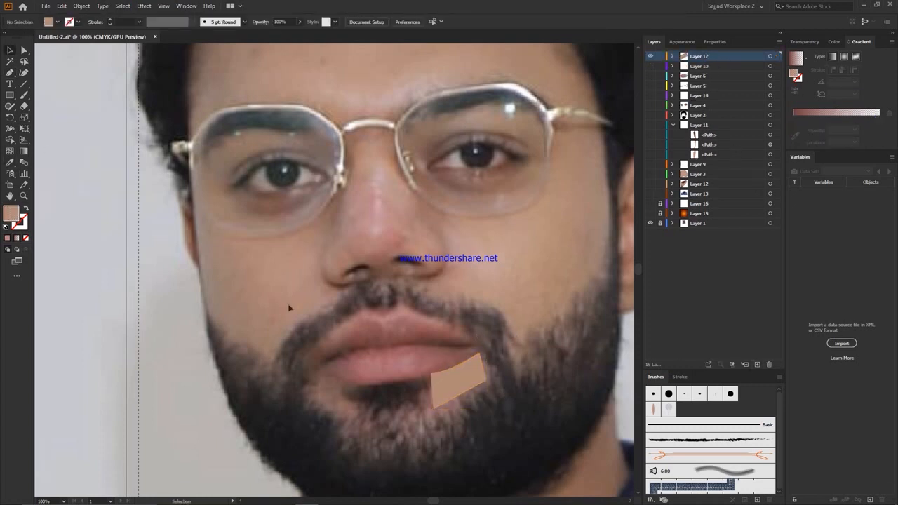
Step: Round the lower corners of the skin patch and adjust its upper corner to follow the lip's edge
click(433, 409)
drag(439, 403, 444, 397)
click(486, 381)
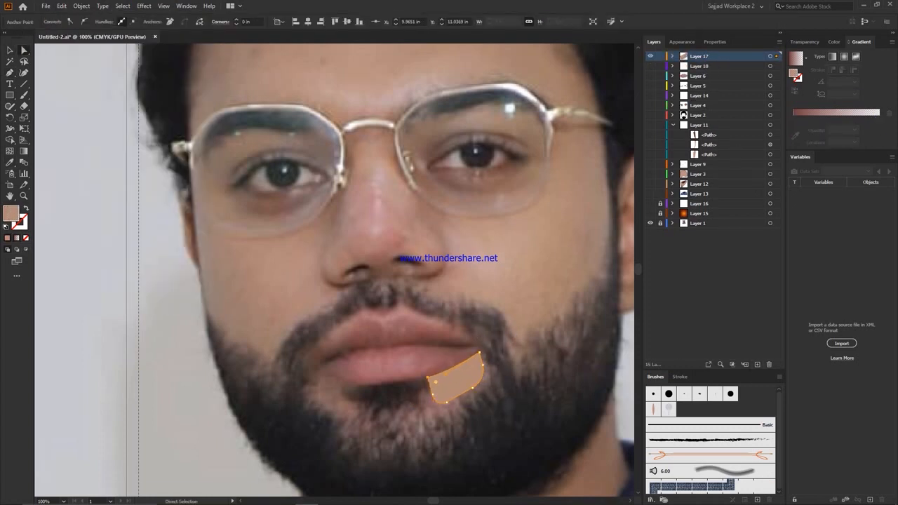
drag(479, 352, 476, 351)
Step: Trace a second skin patch in the beard gap under the opposite end of the lower lip
key(p)
click(314, 372)
click(309, 401)
click(349, 410)
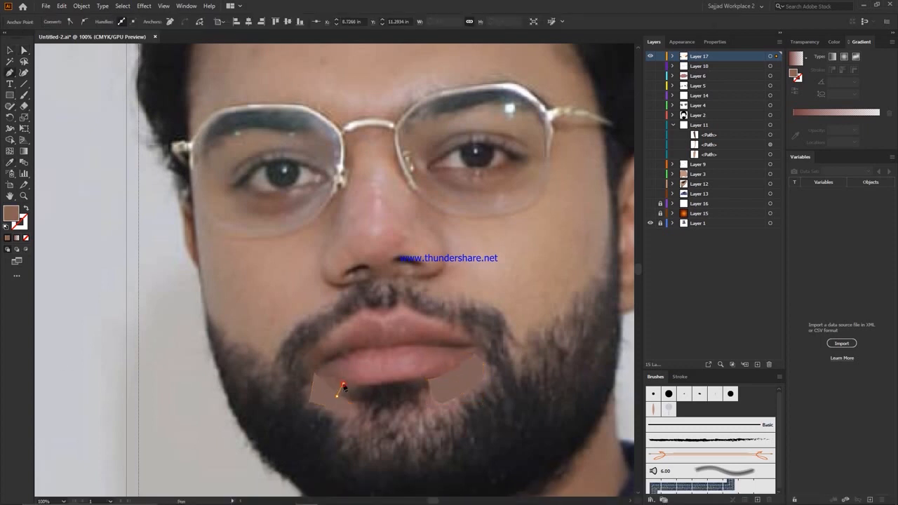
click(343, 386)
Step: Reshape the second skin patch by moving its anchor points and rounding its outer lower corner
key(a)
drag(314, 372, 324, 393)
click(309, 402)
Step: Show the lips on Layer 6, expand that layer's paths and lock Layer 17
click(649, 75)
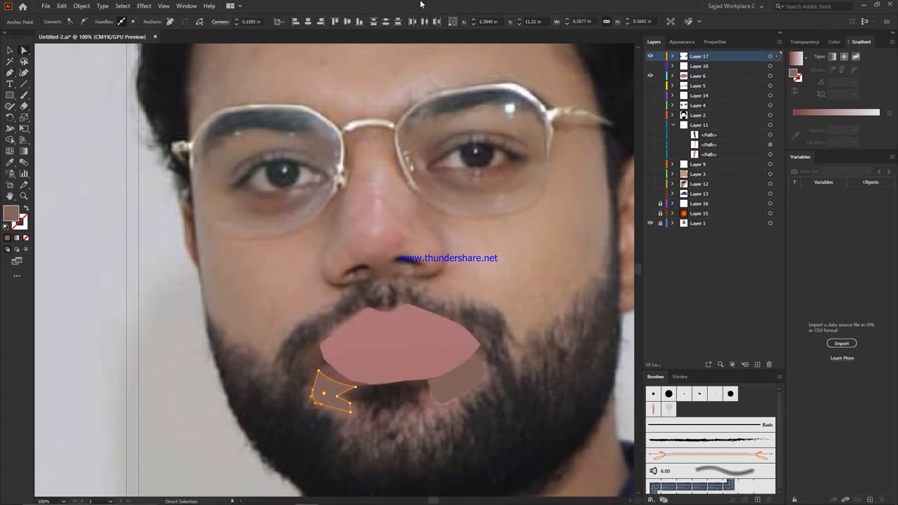
click(399, 362)
click(659, 56)
click(671, 76)
key(ctrl+shift+a)
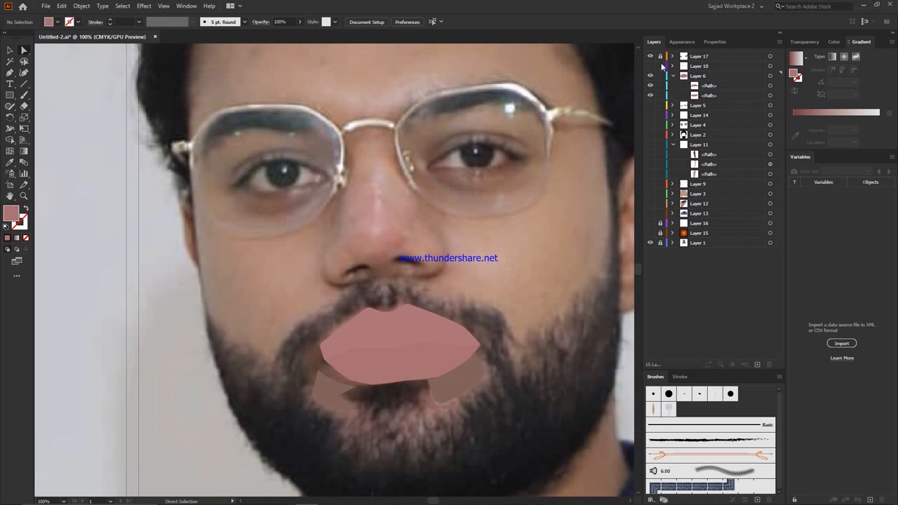
Step: Swap the lower lip's fill and stroke so only its outline covers the photo
click(400, 361)
key(shift+x)
ctrl+click(145, 321)
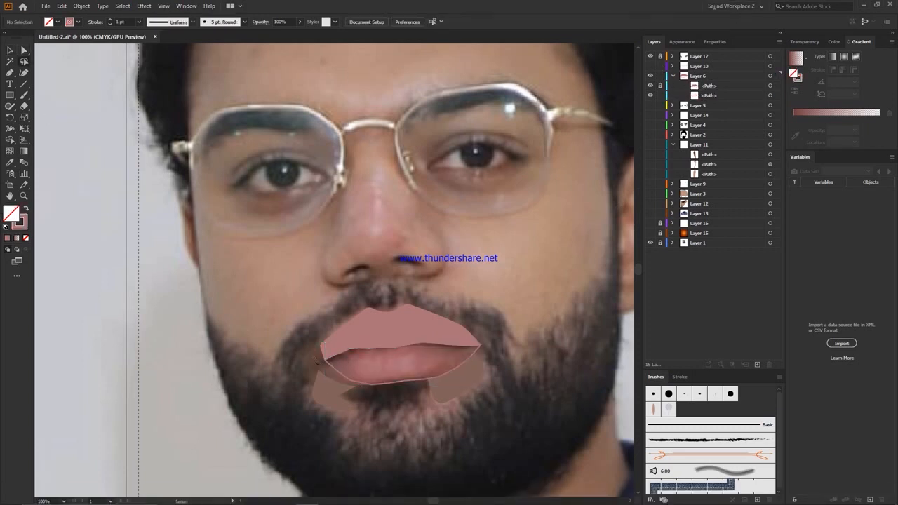
Step: Extend the end of the lower lip's outline outward to the corner of the mouth in the photo
click(325, 361)
drag(326, 361, 310, 364)
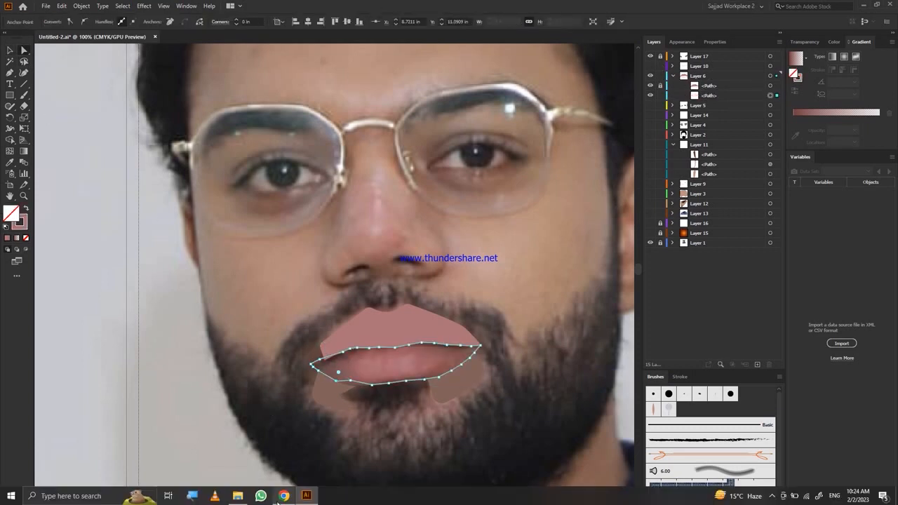
key(ctrl+=)
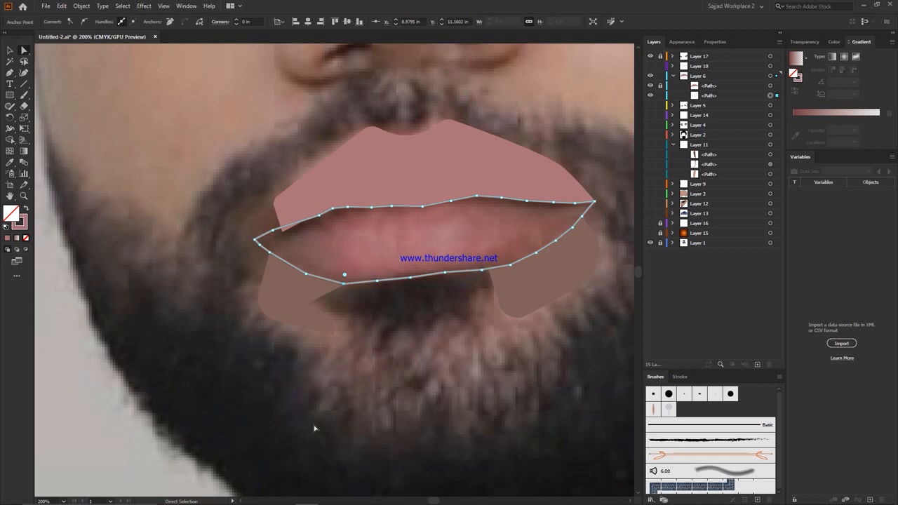
Step: Lock the lower lip path, unlock the upper lip path and move its end point to the same mouth corner
click(660, 95)
click(660, 85)
click(282, 231)
key(Right)
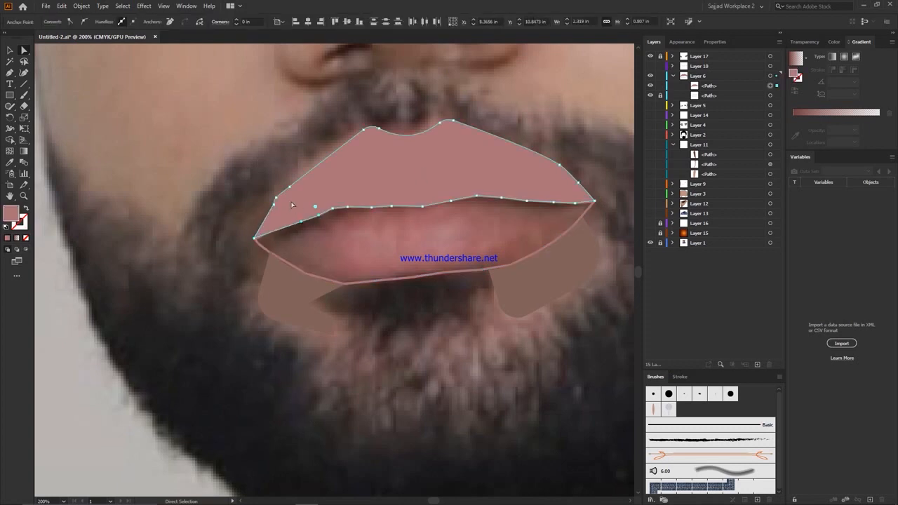
Step: Move the anchor near the corner of the upper lip's lower edge onto the mouth line and swap the lip's fill and stroke
drag(310, 218, 301, 221)
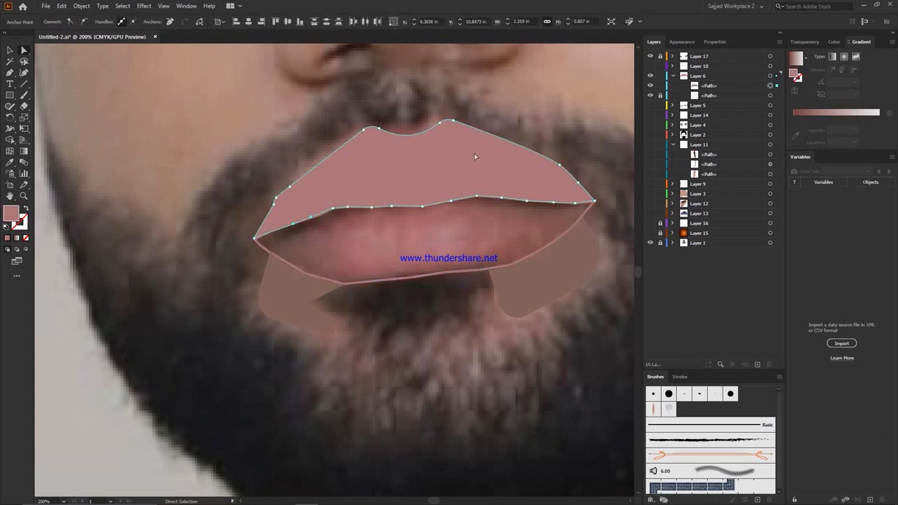
key(Left)
key(Left)
key(Left)
key(Up)
key(a)
key(ctrl+z)
key(ctrl+z)
key(ctrl+z)
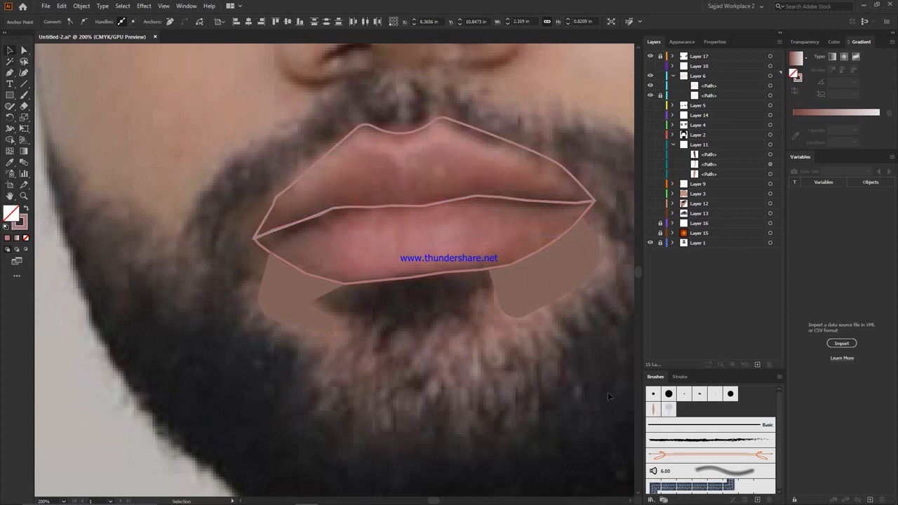
Step: Lower the upper lip's peaks and reshape its outline near both mouth corners to follow the lip in the photo
key(ctrl+z)
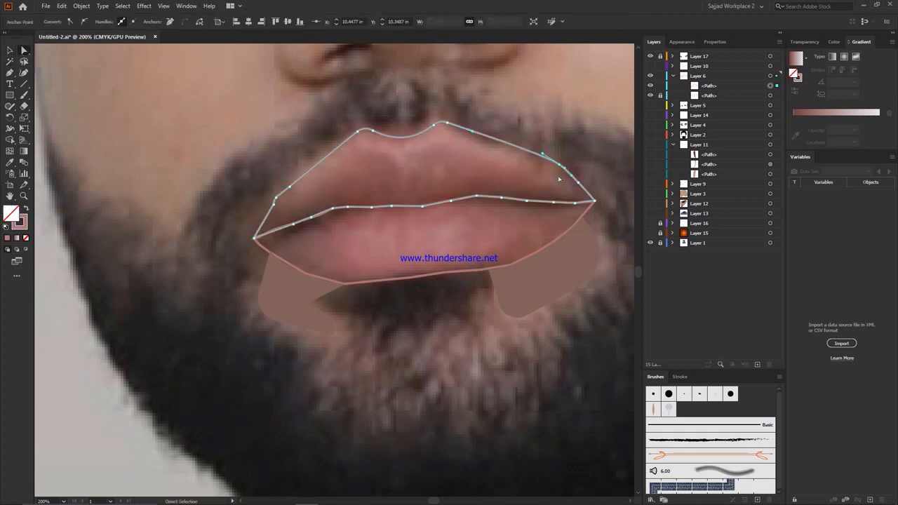
key(ctrl+z)
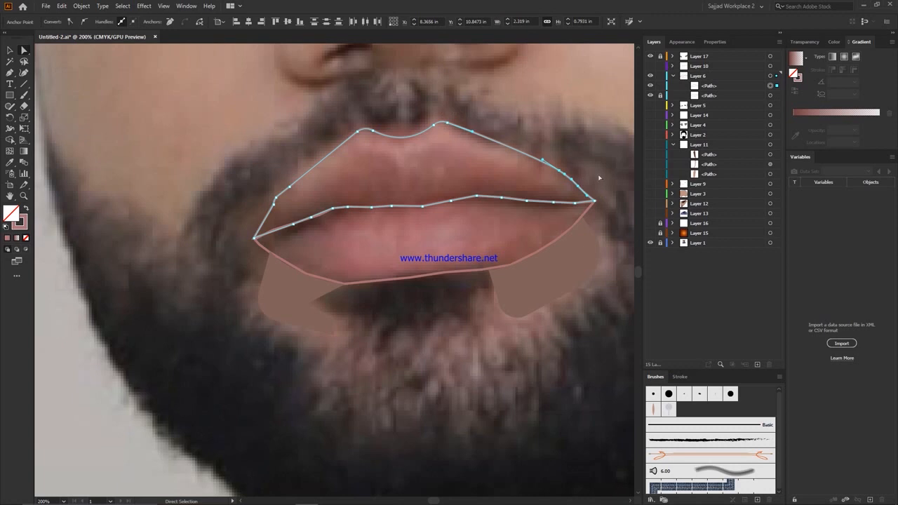
key(ctrl+z)
key(ctrl+z)
key(ctrl+z)
click(275, 198)
drag(279, 203, 288, 206)
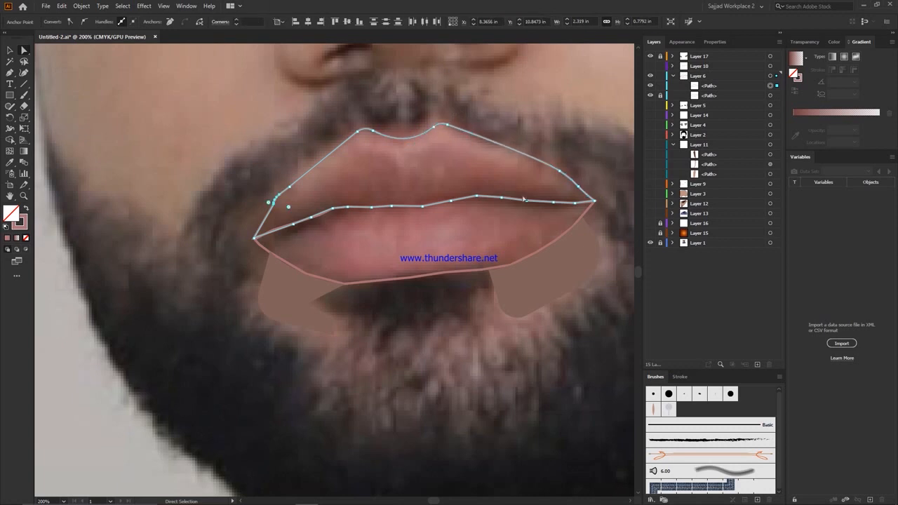
click(268, 209)
Step: Show the Layer 2 beard and move the lower lip's corner anchors to line up with the upper lip's outline
scroll(408, 414, down, 2)
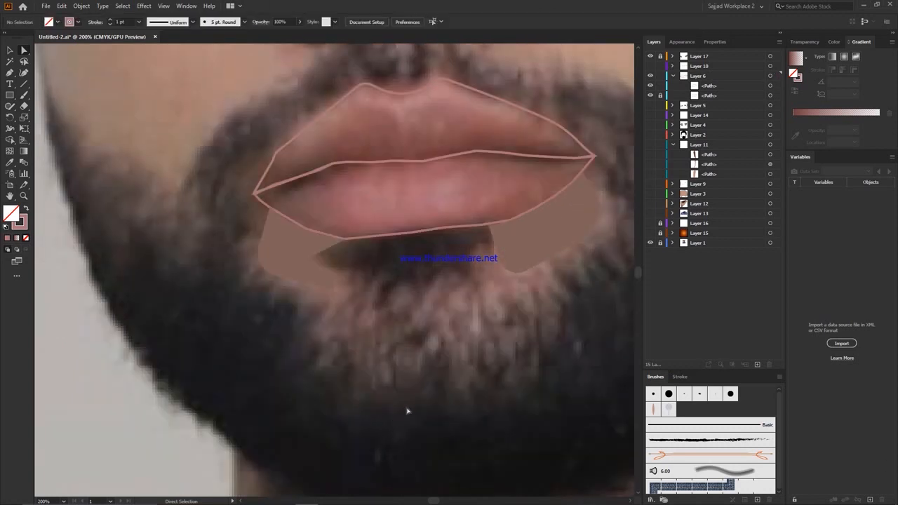
click(650, 135)
click(286, 215)
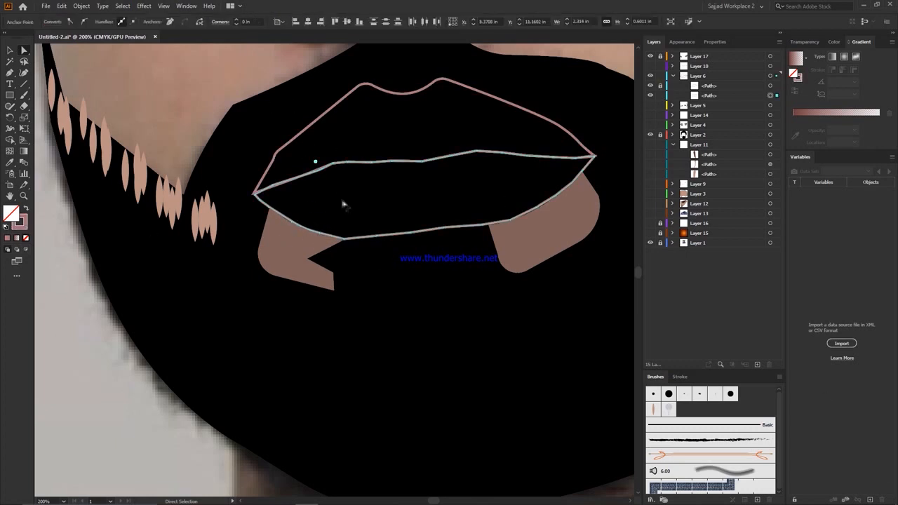
click(255, 194)
key(ctrl+equal)
key(ctrl+equal)
key(ctrl+equal)
drag(335, 268, 330, 272)
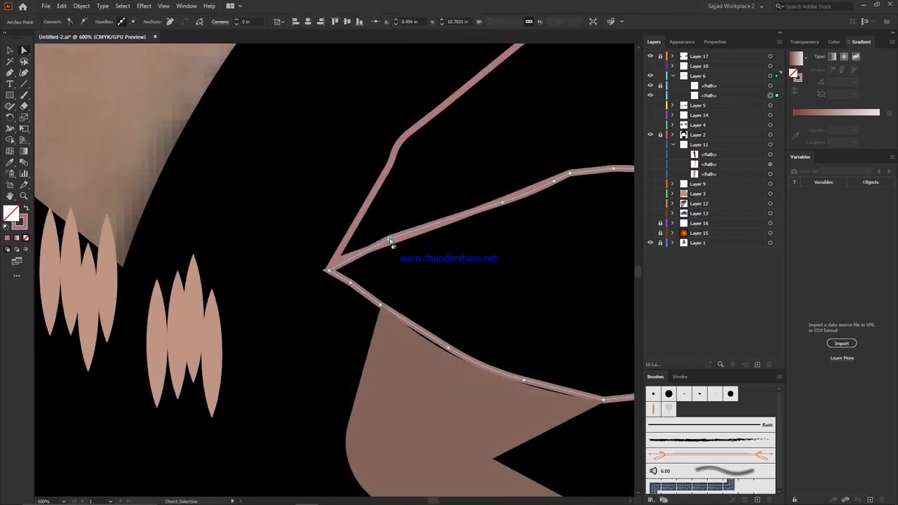
drag(390, 238, 391, 242)
right_click(326, 269)
click(334, 262)
drag(329, 272, 333, 269)
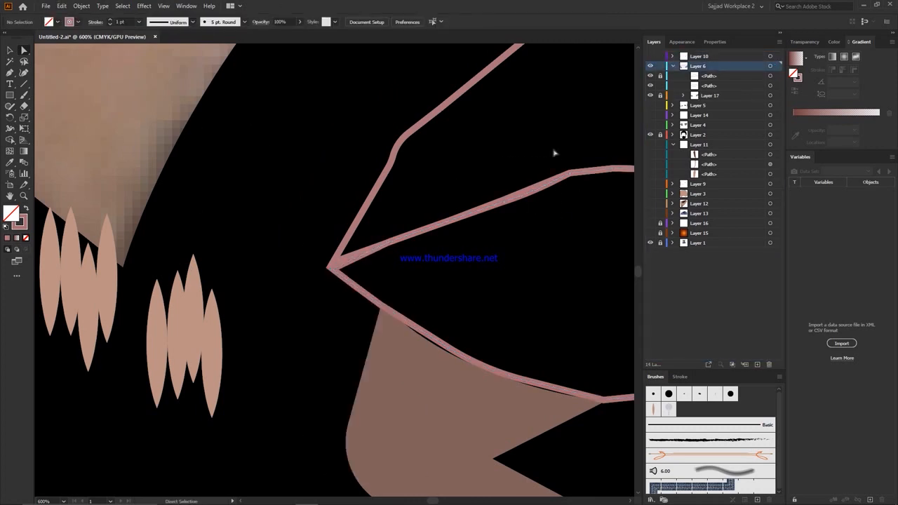
click(524, 195)
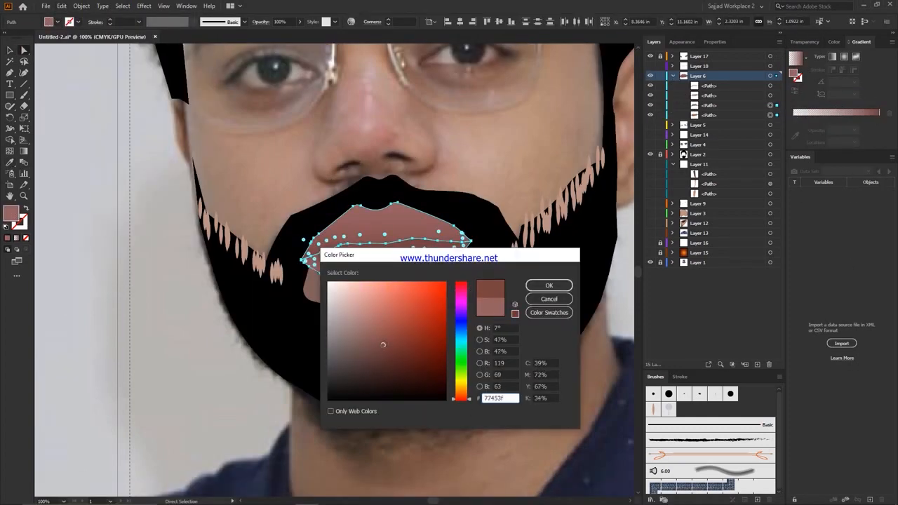
Step: Apply the color 77453f to the selected lip shapes and deselect them
key(Return)
key(ctrl+=)
key(ctrl+shift+a)
Step: Hide Layer 2 and the existing lip paths, and outline the bright area of the lower lip with the Pen tool
drag(202, 209, 521, 325)
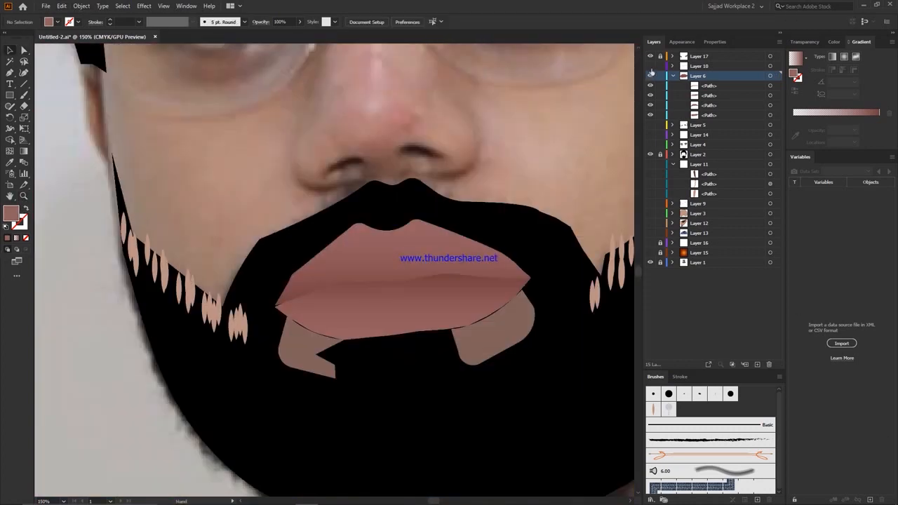
click(649, 153)
drag(650, 85, 649, 114)
key(p)
click(341, 297)
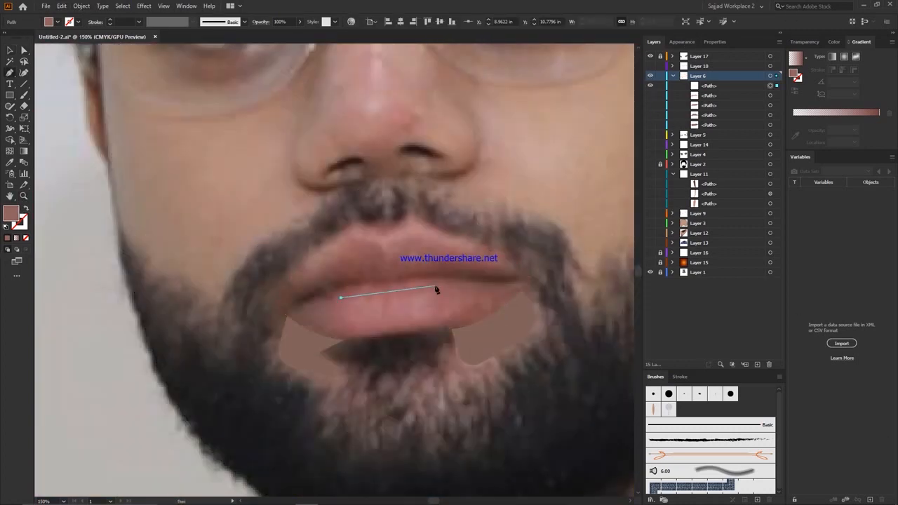
click(441, 287)
click(490, 299)
click(344, 316)
Step: Fill the lower lip highlight with white and apply a Feather effect, adjusting its radius to blend it into the lip
double_click(11, 215)
key(Return)
click(143, 5)
click(280, 122)
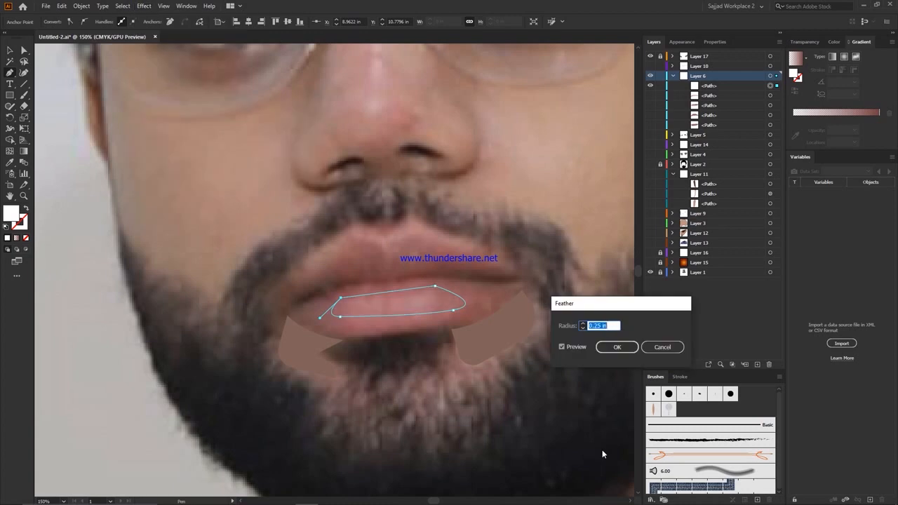
key(Return)
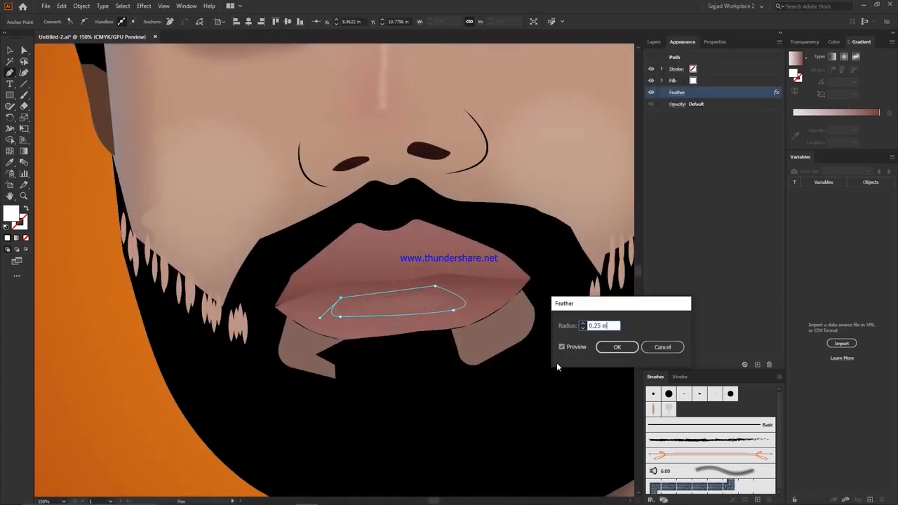
key(Return)
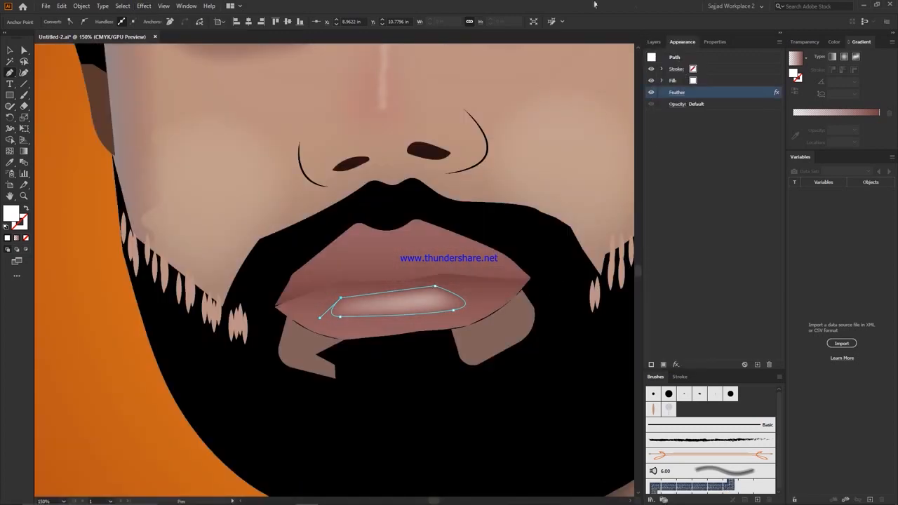
key(v)
click(144, 6)
click(169, 184)
click(281, 184)
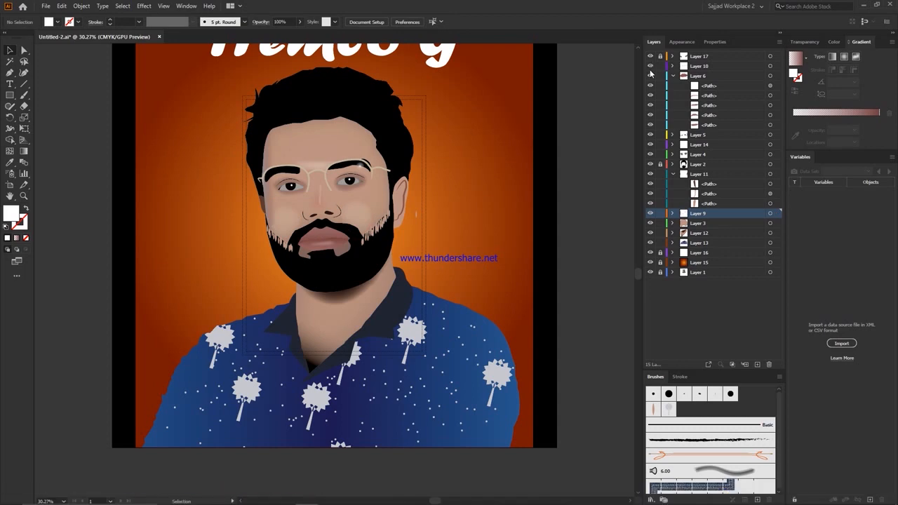
Step: Hide the other layers so only Layers 17, 6, 2 and 1 show the lips and beard over the photo
alt+click(650, 75)
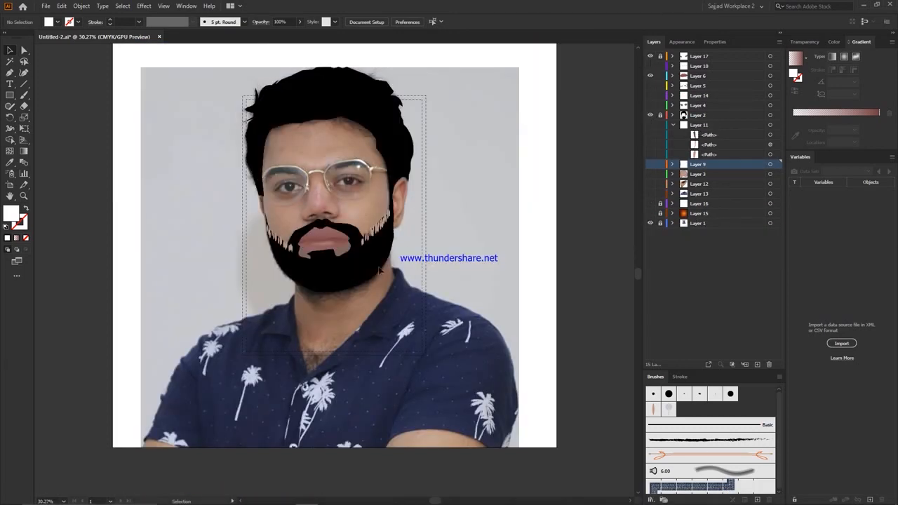
scroll(354, 256, up, 8)
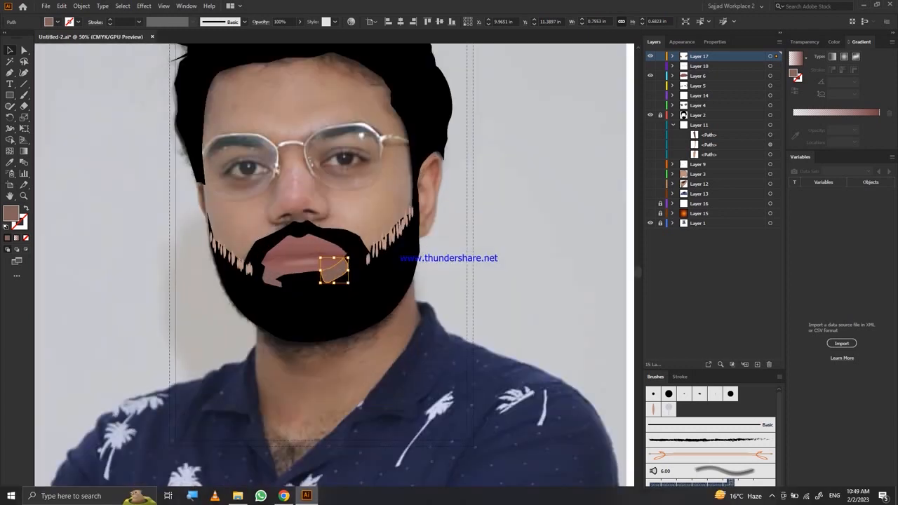
scroll(334, 270, up, 3)
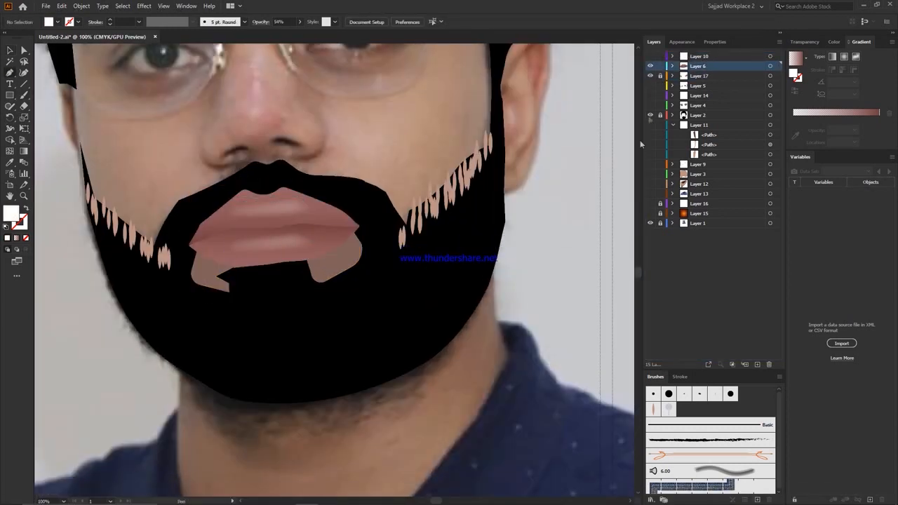
Step: Draw a white Pen shape across the left corner of the mouth, extending beyond both lips
click(212, 201)
drag(225, 274, 245, 315)
click(176, 252)
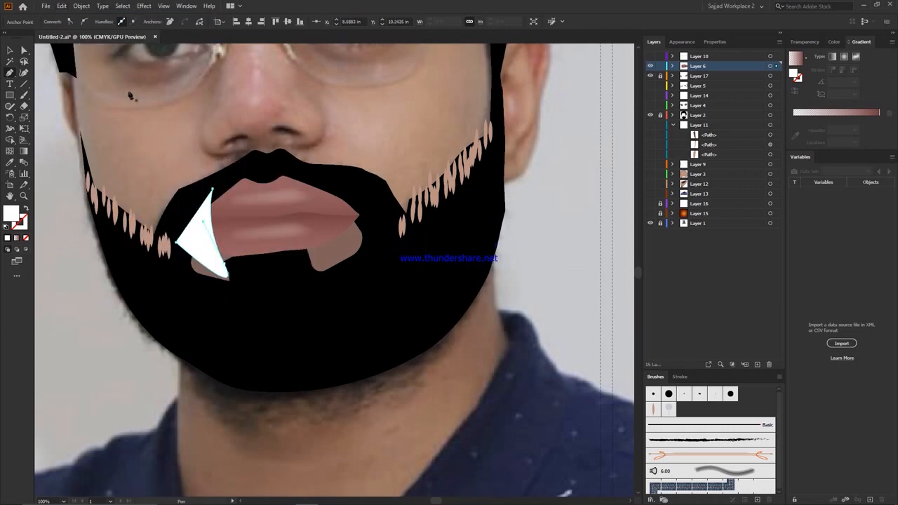
Step: Select the white shape with the lips and use the Shape Builder to trim off the parts outside the lip outline
drag(371, 168, 111, 320)
key(shift+m)
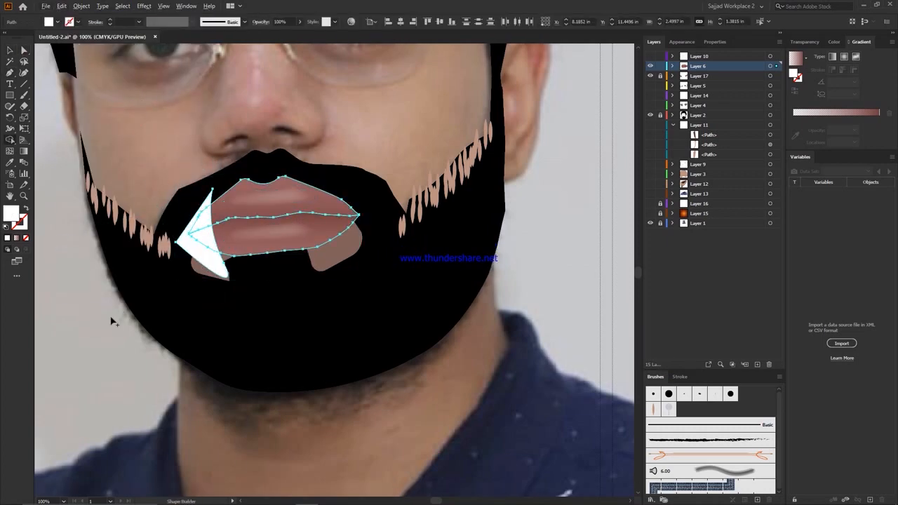
key(v)
click(210, 231)
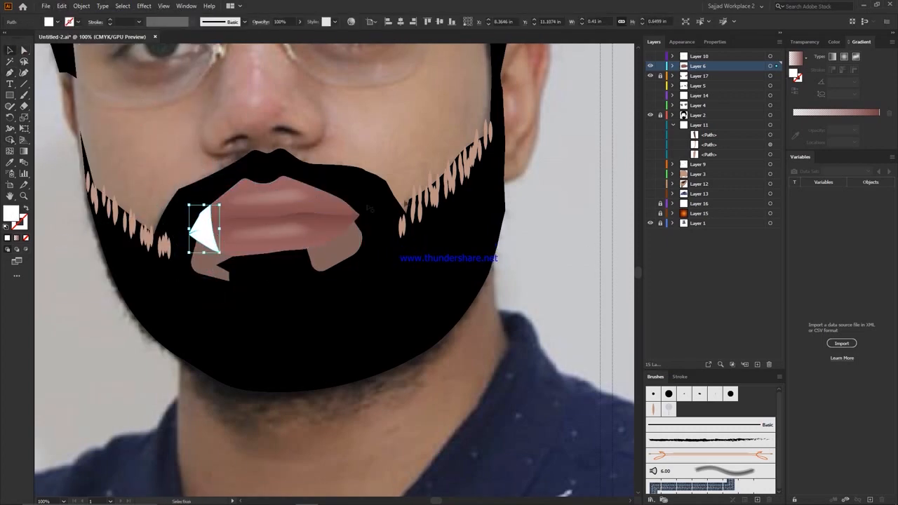
Step: Fill the trimmed mouth corner shape with a gradient, darken its first color stop and deselect it
click(792, 112)
double_click(793, 129)
click(433, 127)
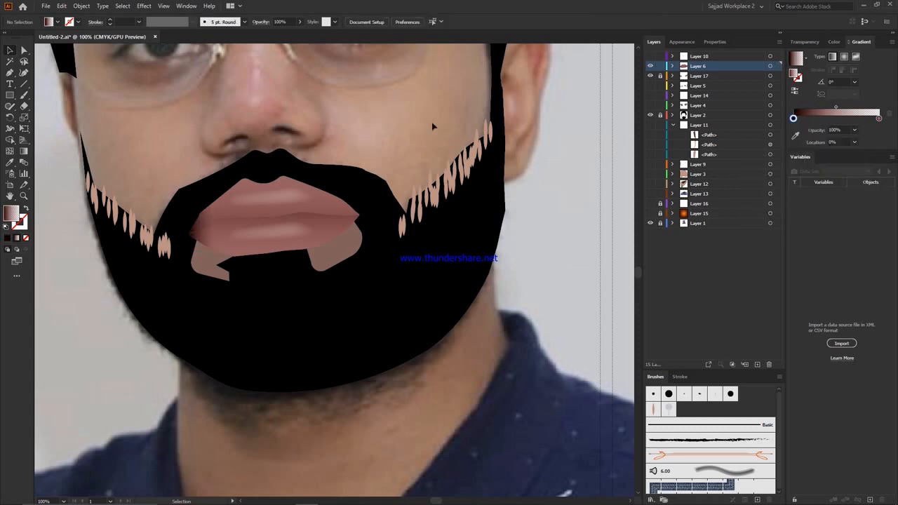
Step: Unlock Layer 17, select the skin patch below the left mouth corner and fit the artboard in view
click(660, 77)
click(210, 263)
key(ctrl+0)
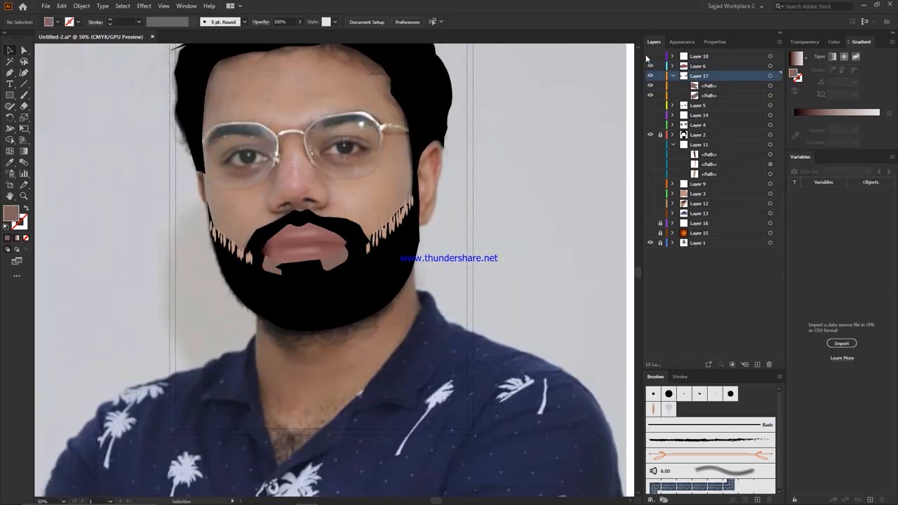